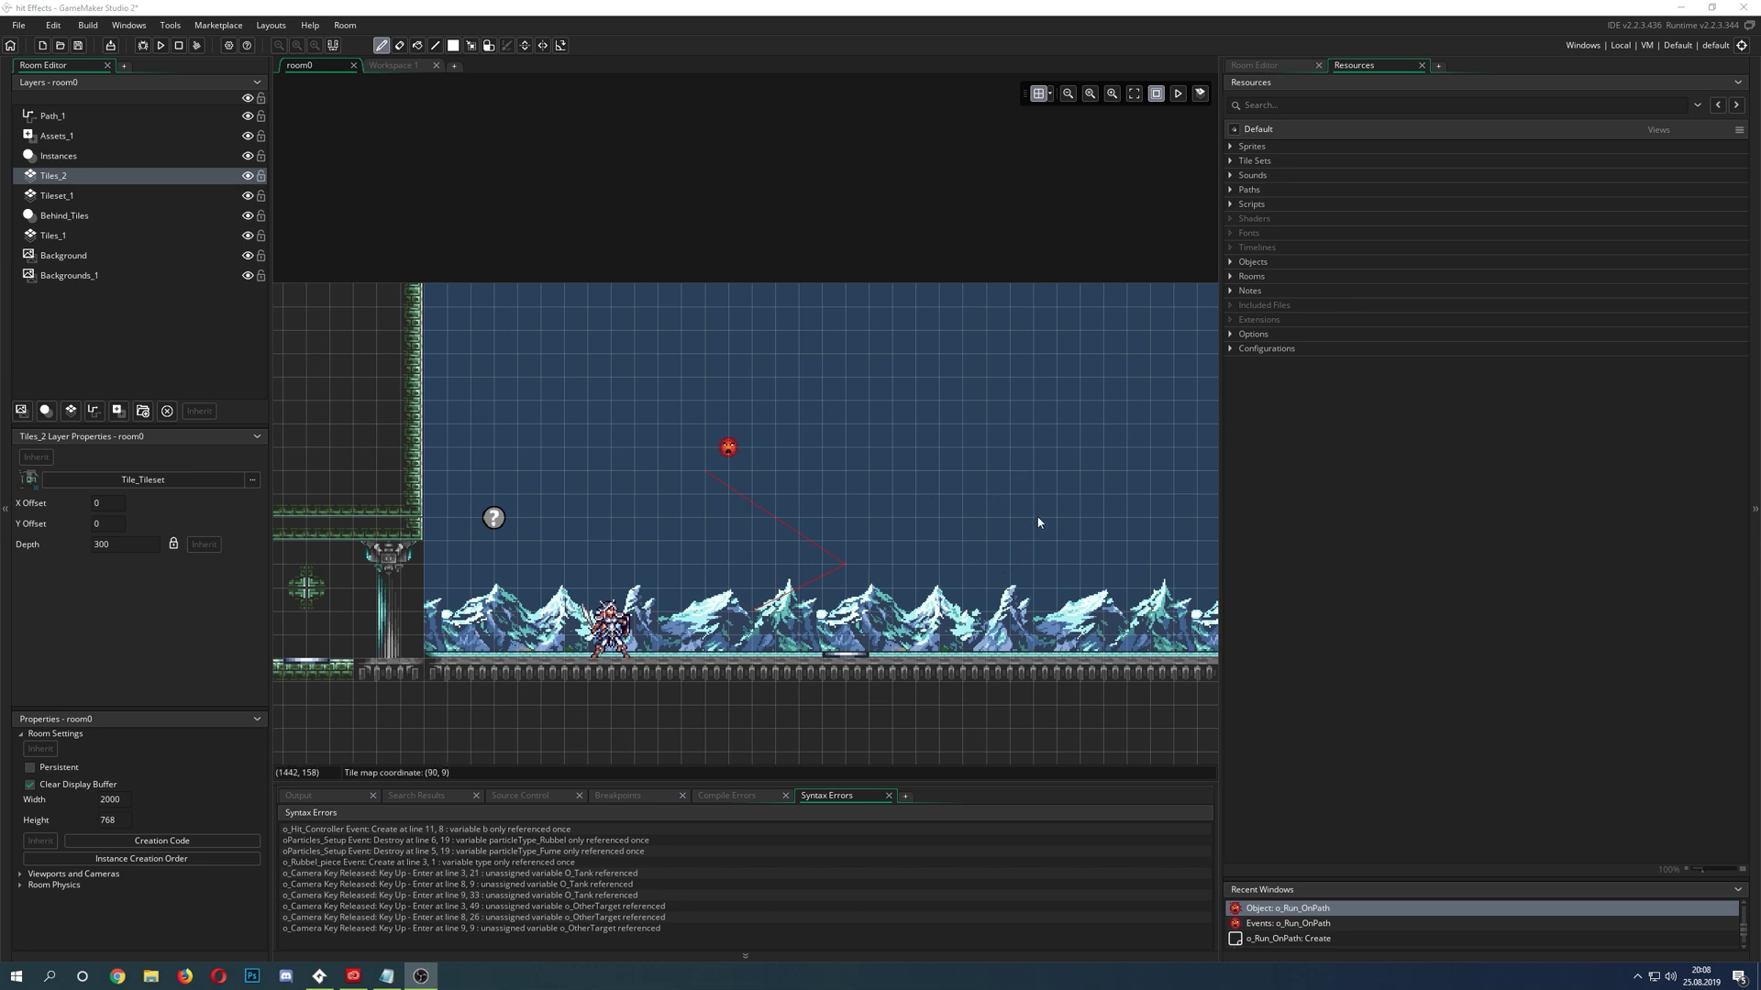
- Expand the Sprites group in the Resources list, then collapse its Spikes subfolder
left_click(1231, 146)
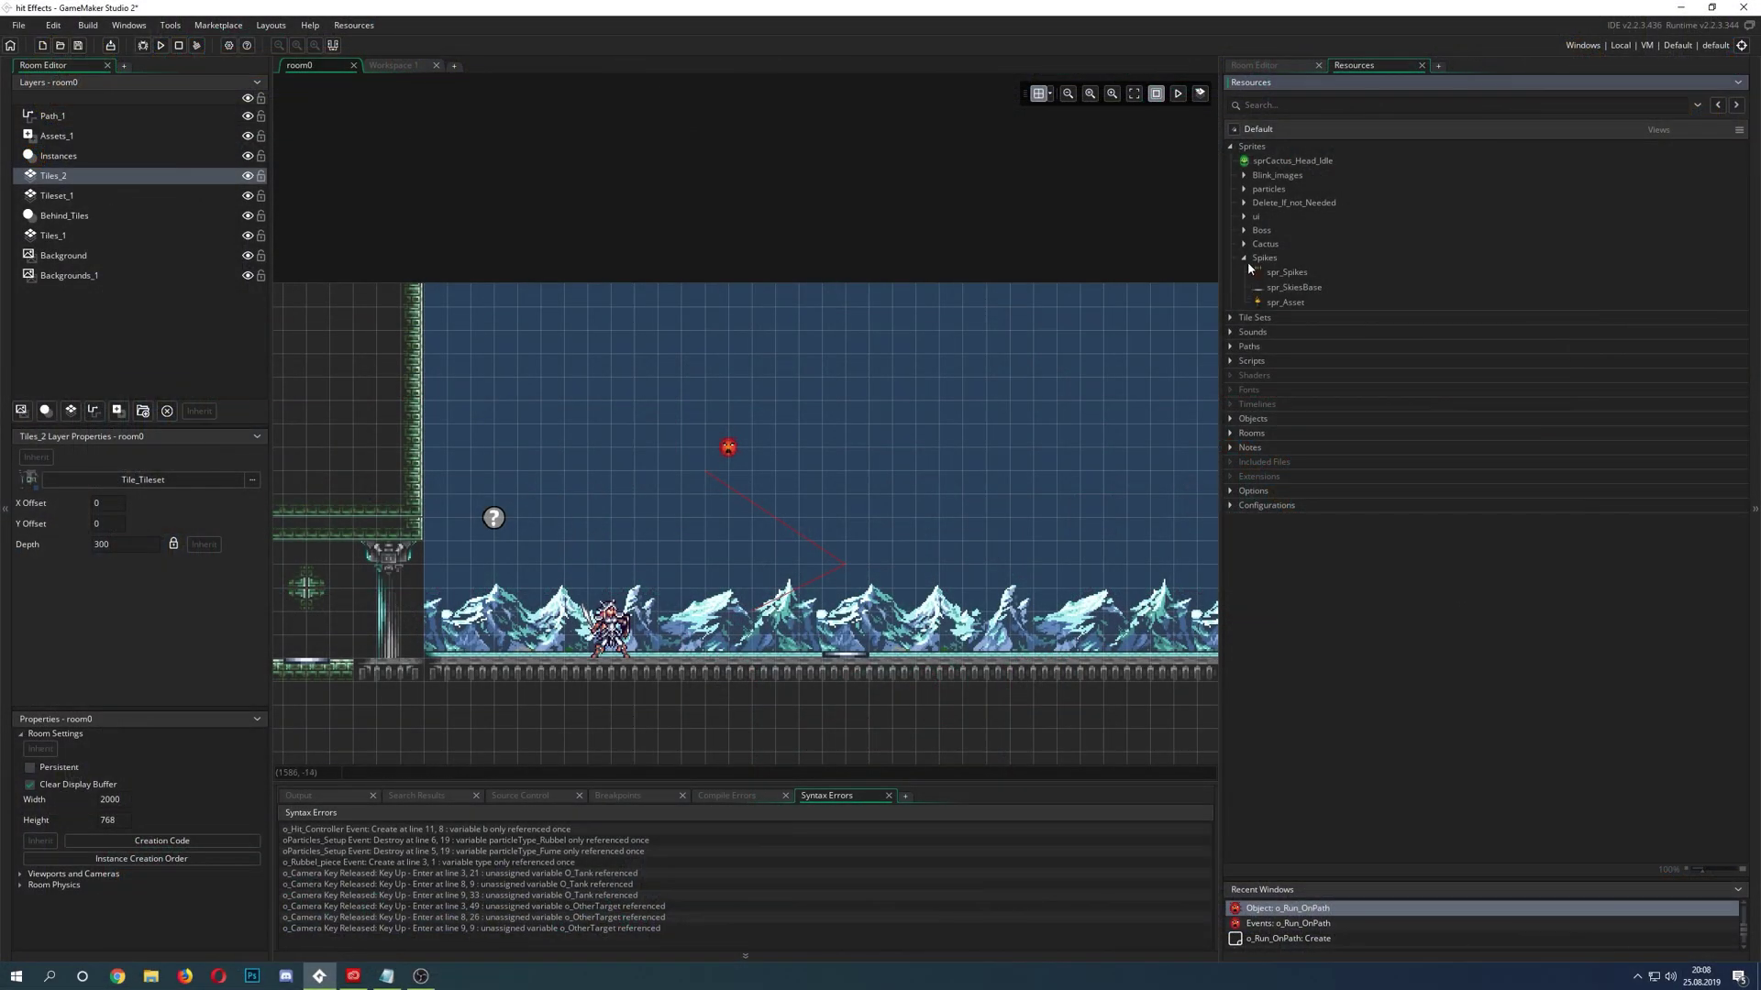
left_click(1245, 260)
- Run the game with F5 and open the o_TestDraw object from the Objects group
left_click(878, 214)
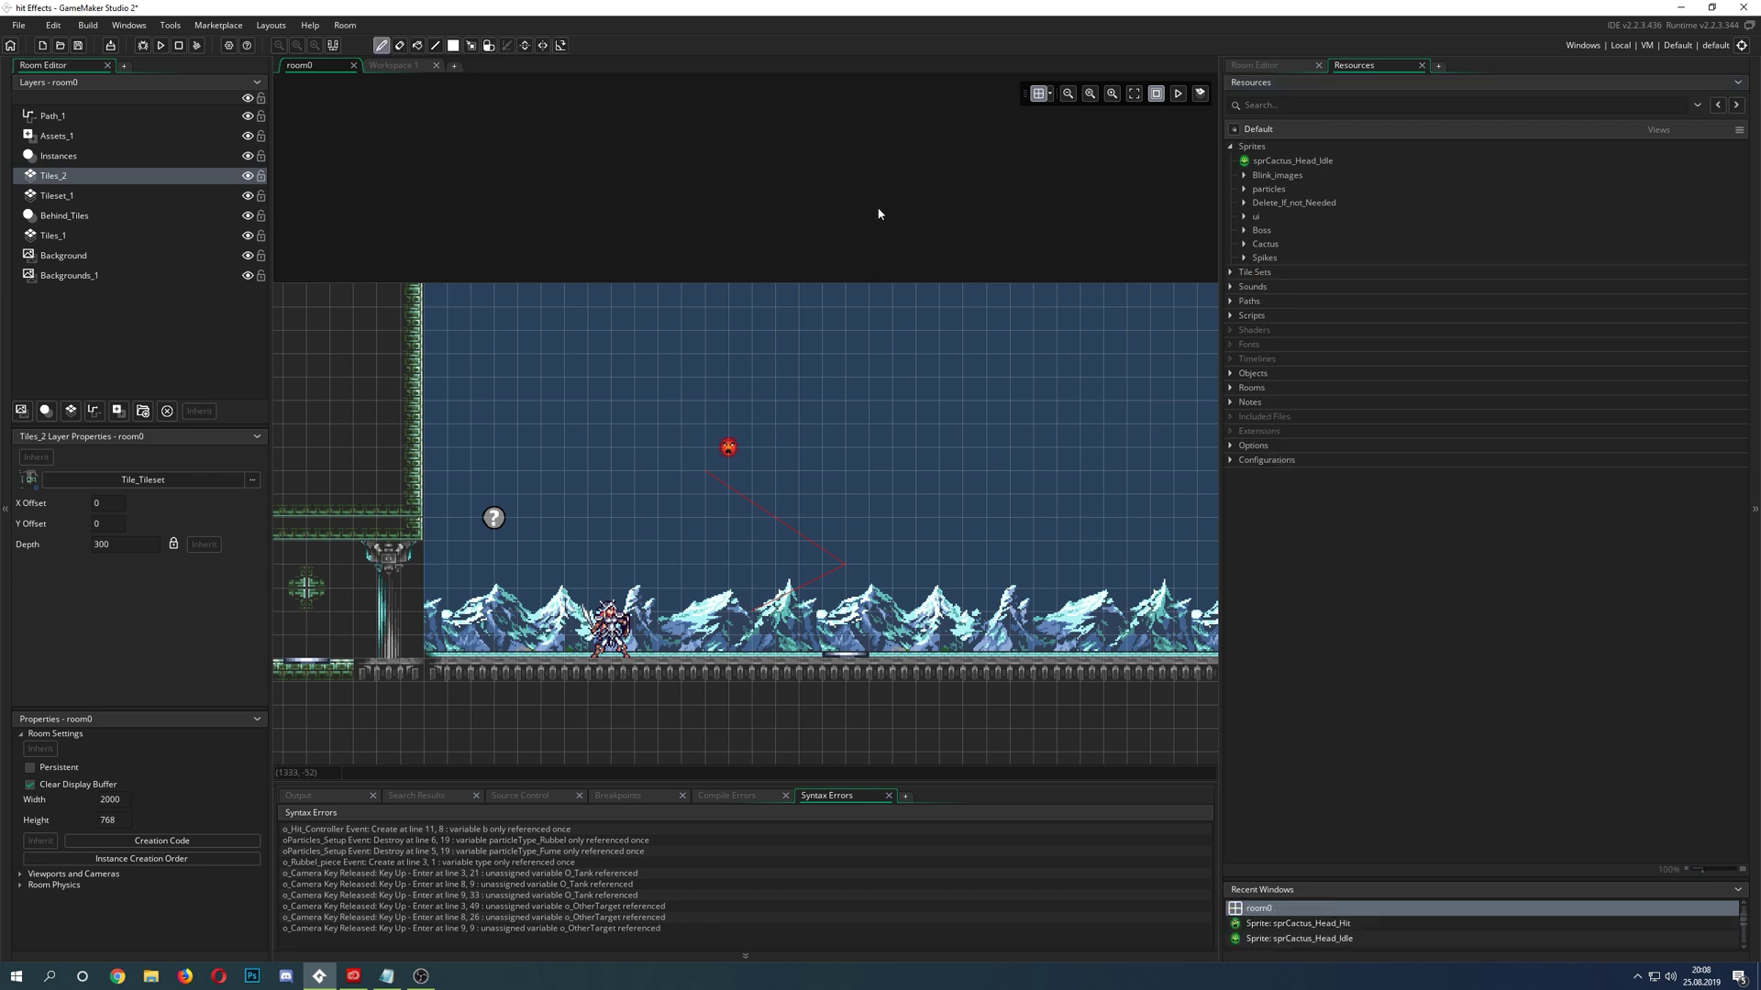
key("F5")
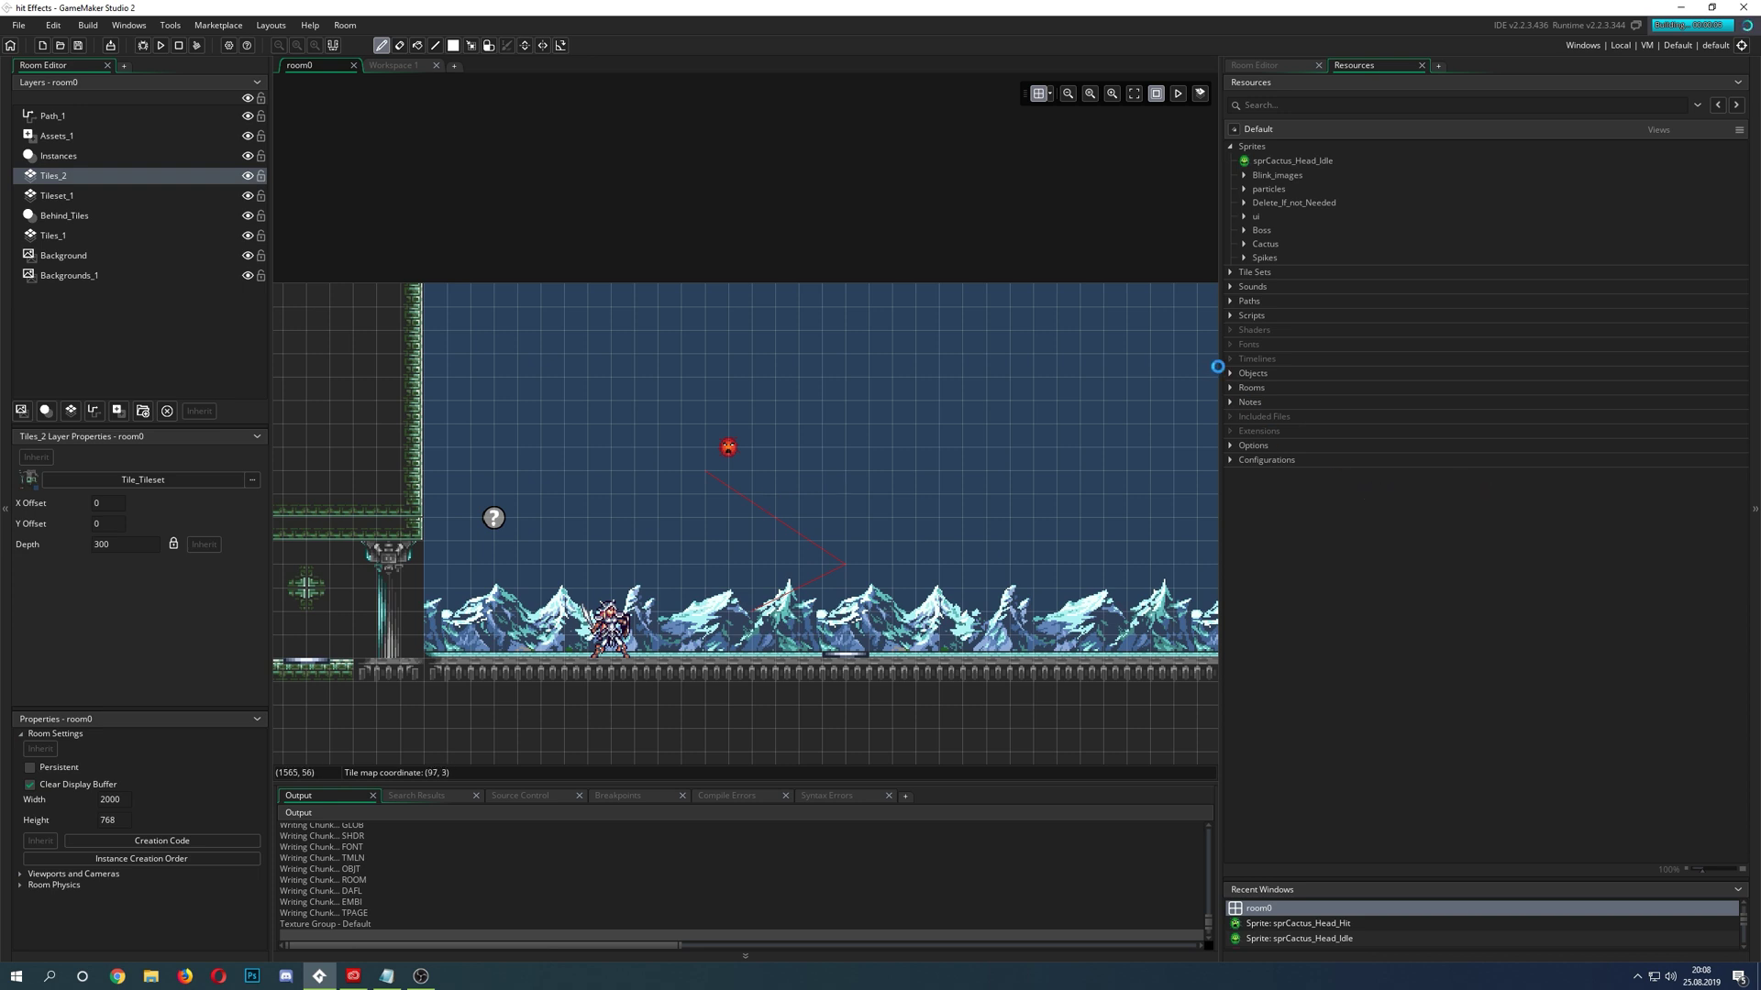
left_click(1231, 373)
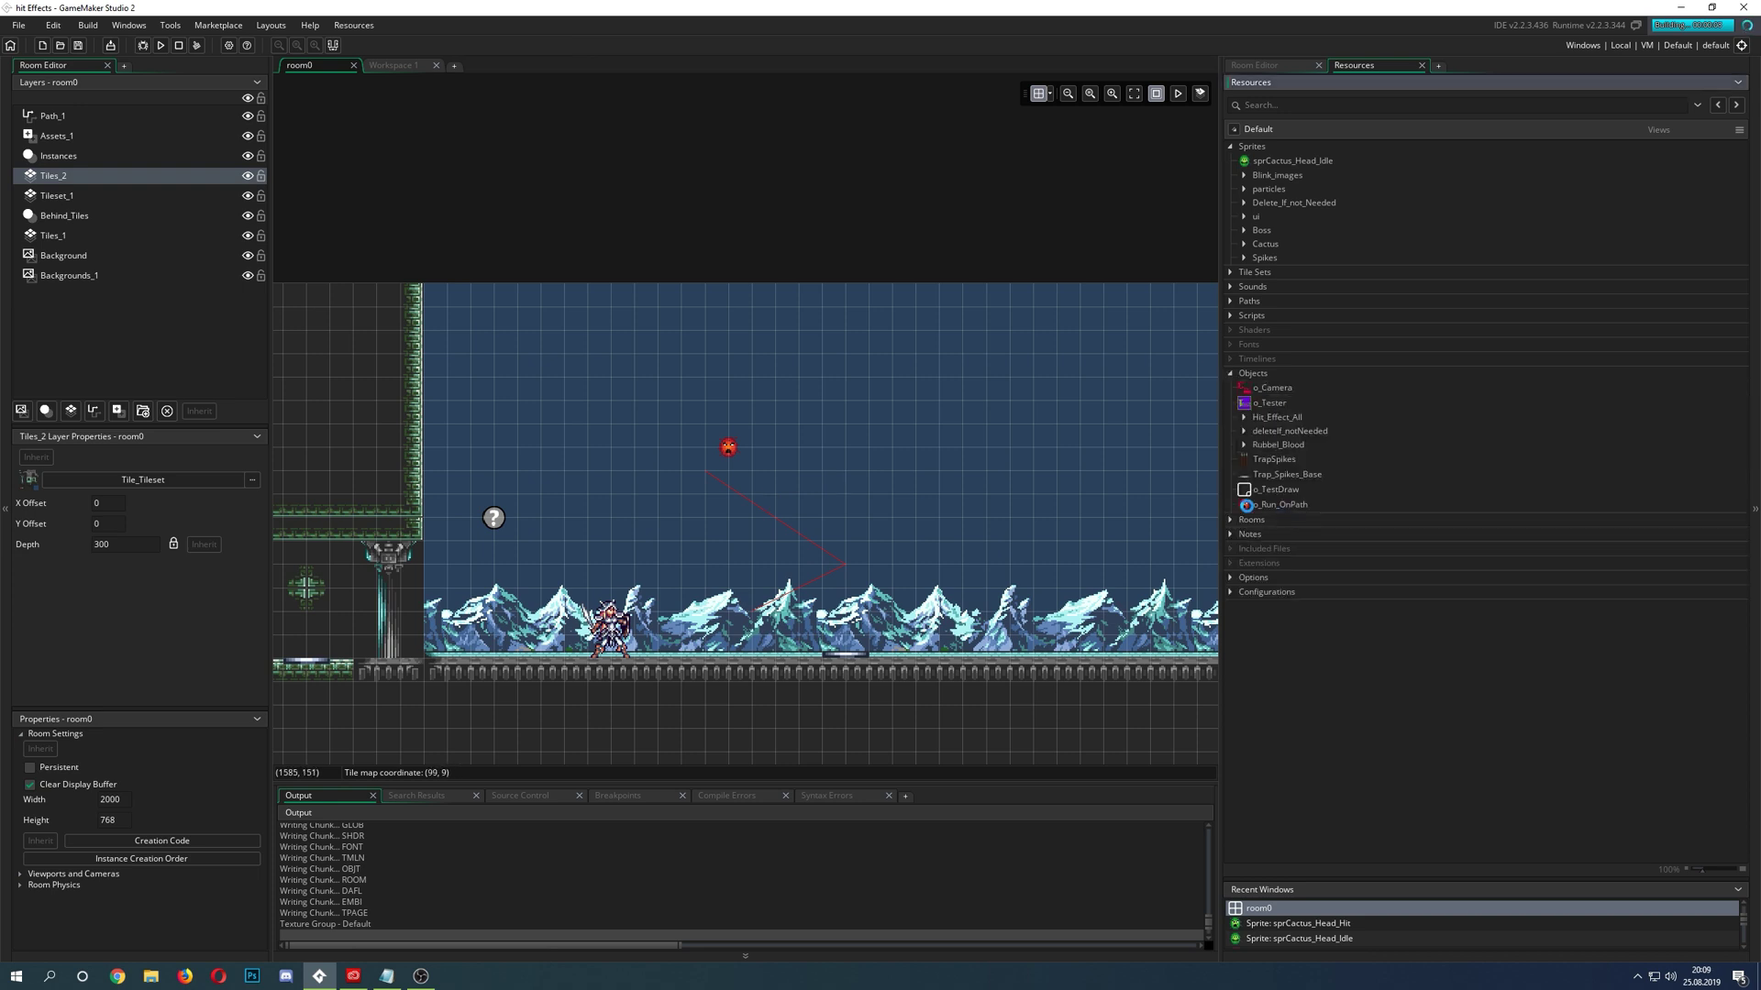
double_click(1275, 489)
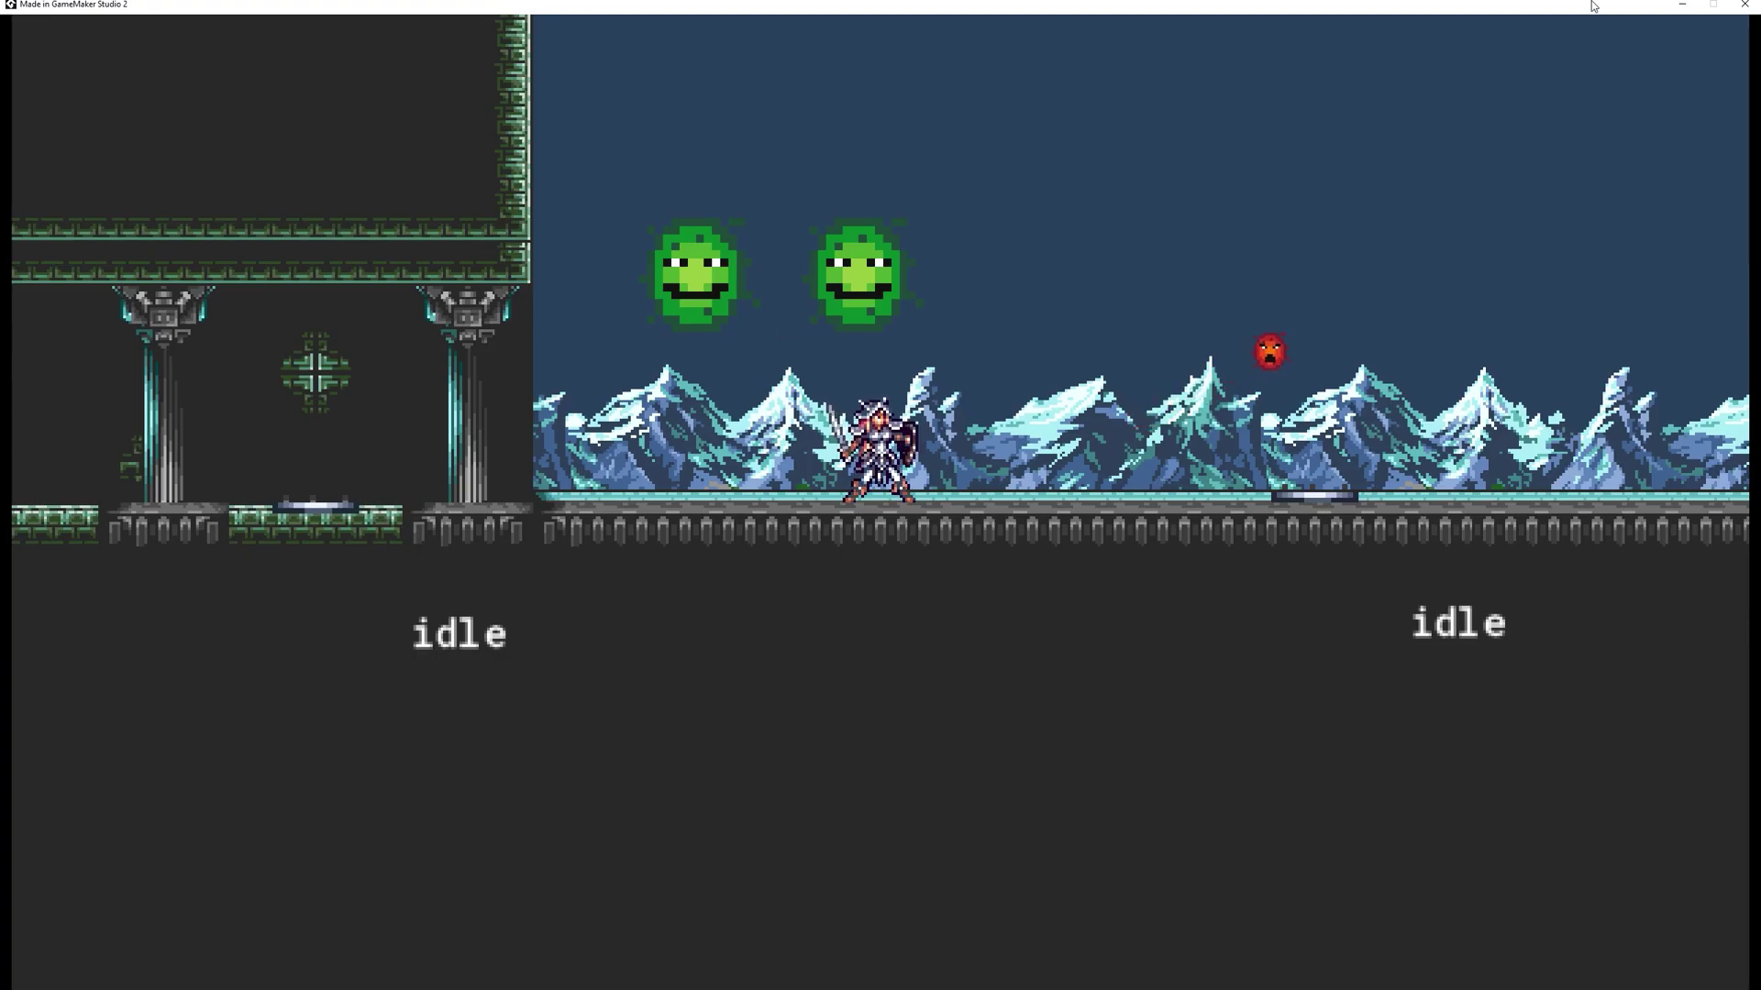
left_click(1684, 7)
left_click(894, 253)
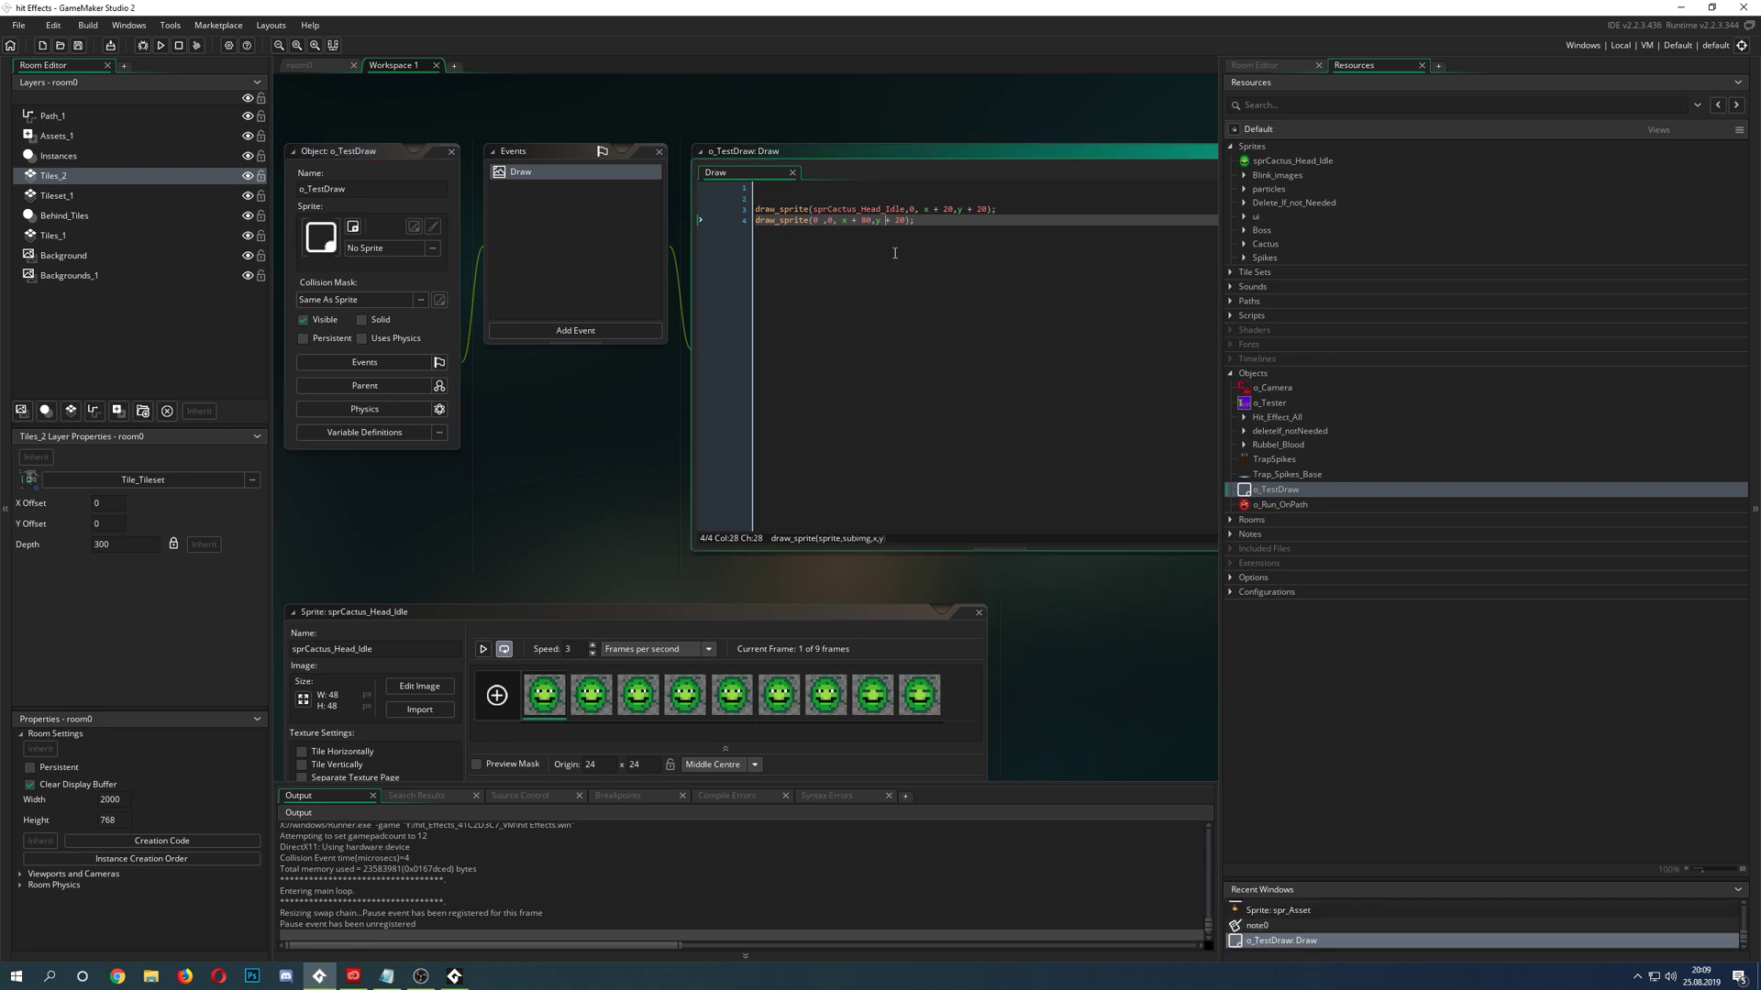
scroll(631, 480, "up", 3, "ctrl")
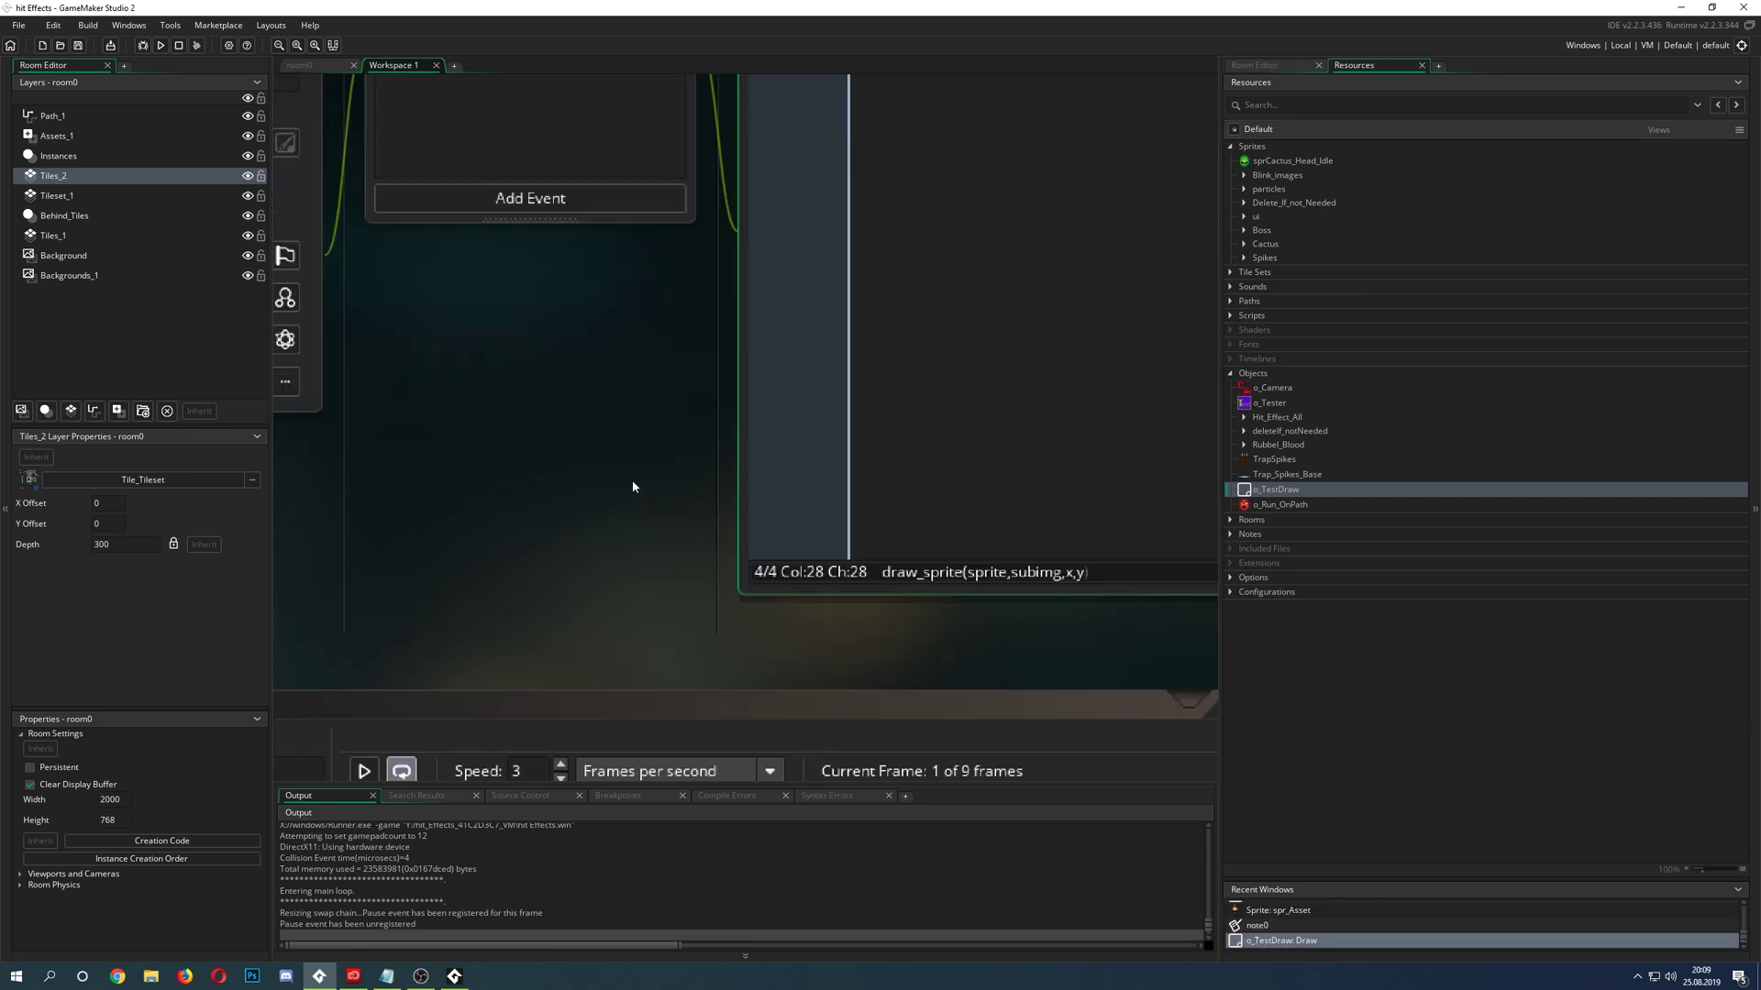
middle_click_drag(608, 556, 282, 555)
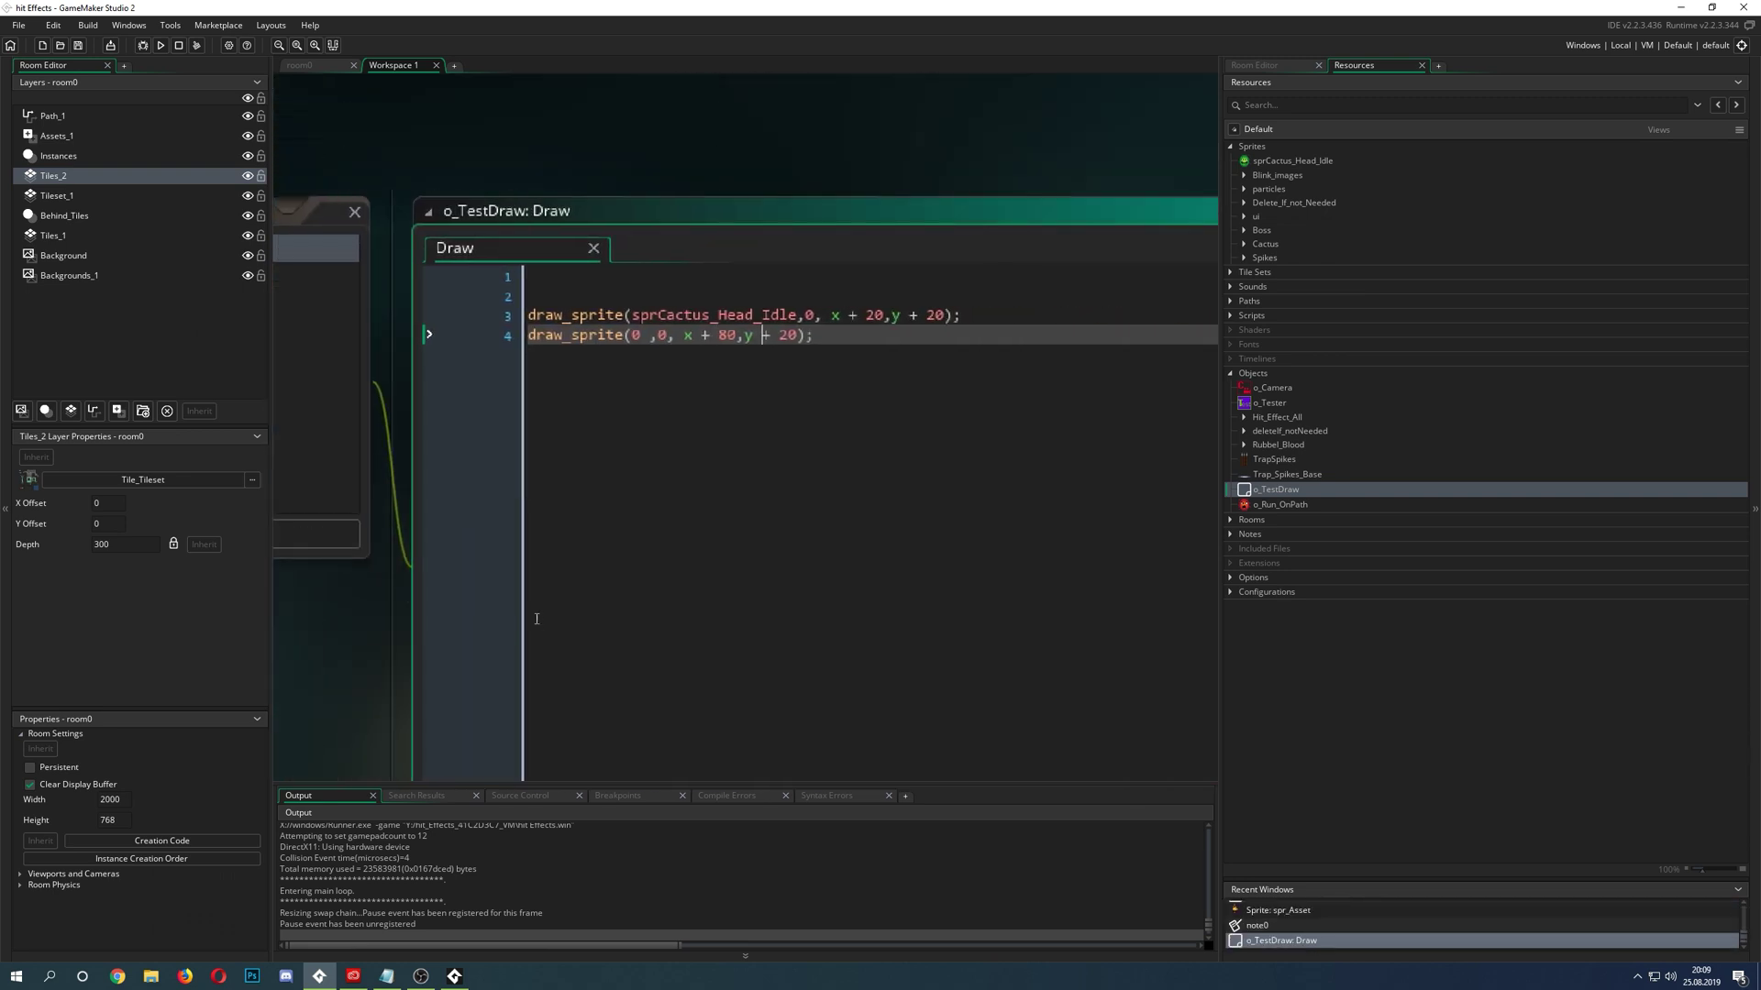
left_click(670, 315)
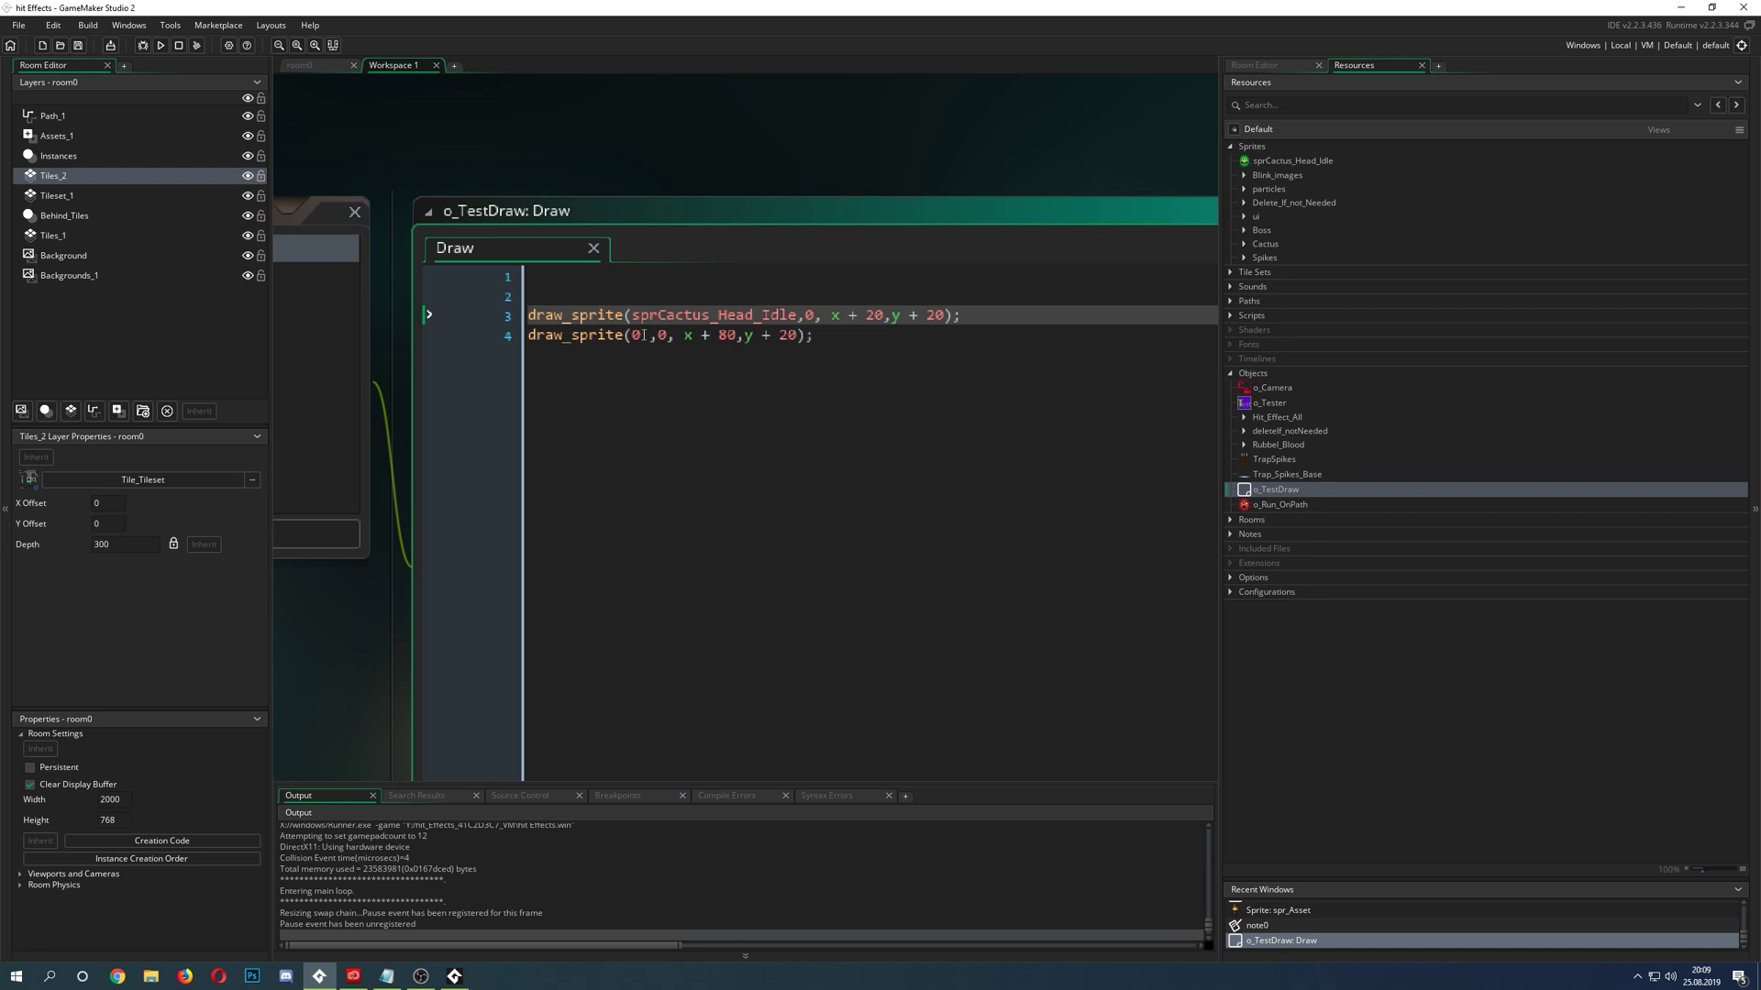
double_click(640, 336)
left_click(639, 335)
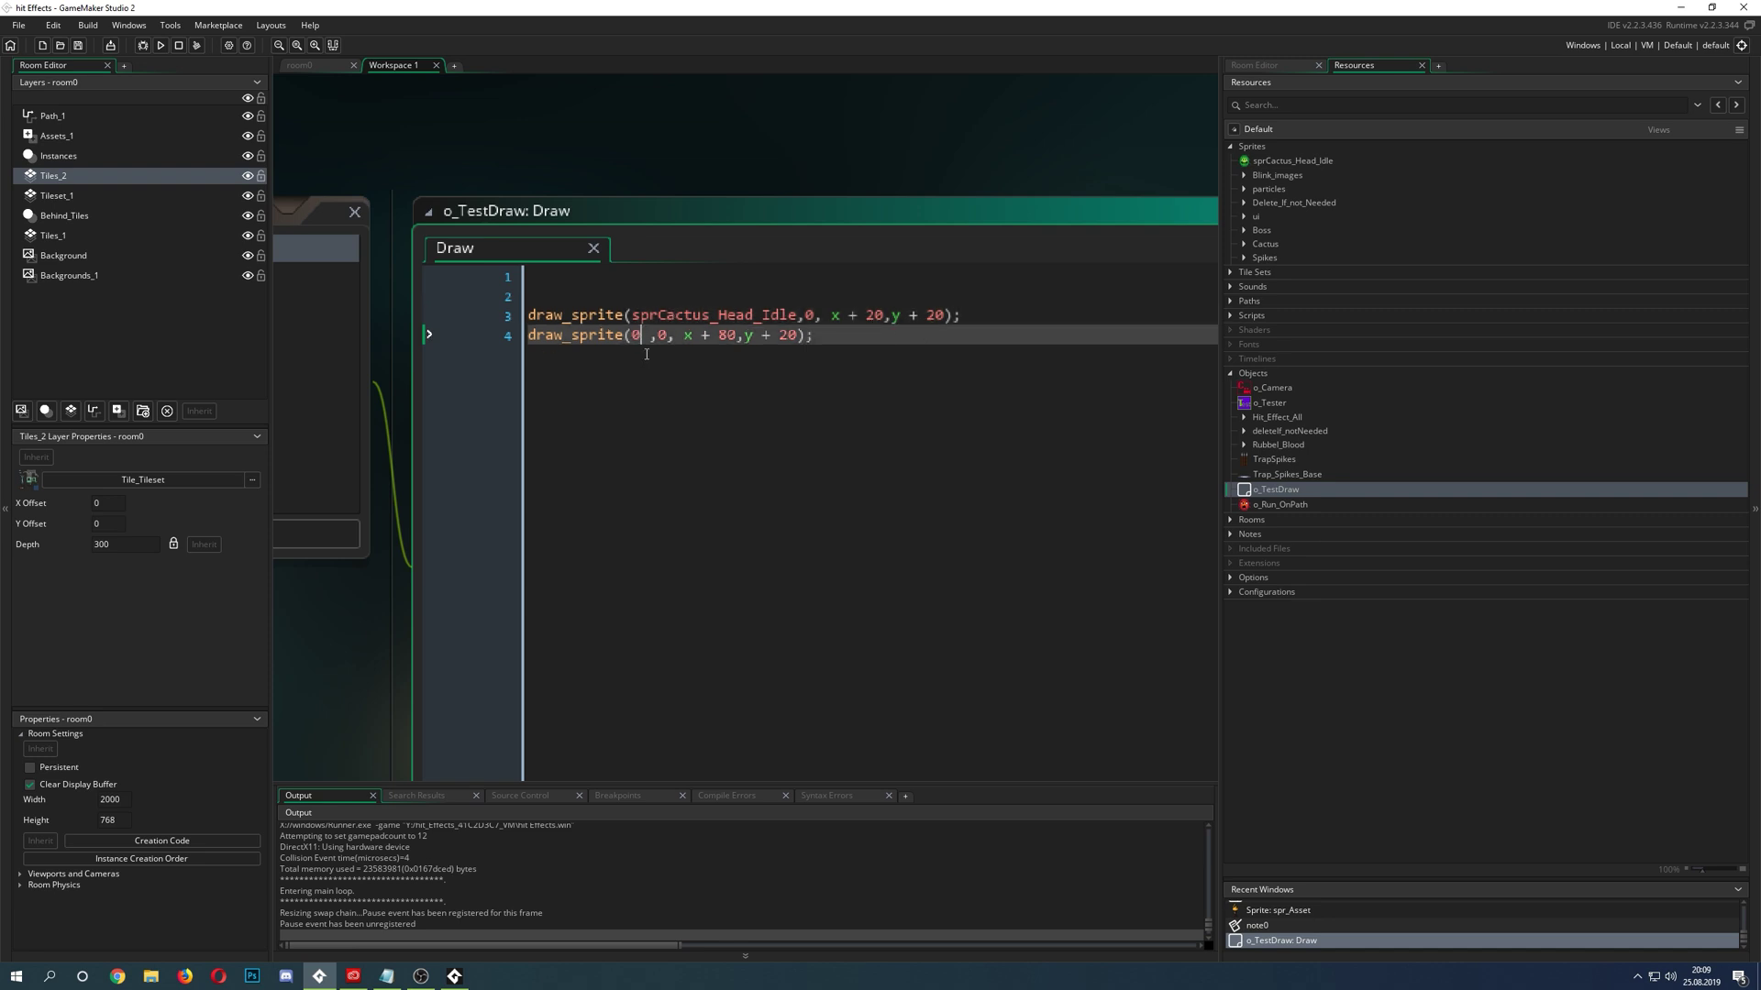
mouse_move(356, 596)
middle_mouse_down()
mouse_move(440, 596)
mouse_move(451, 646)
mouse_move(492, 645)
middle_mouse_up()
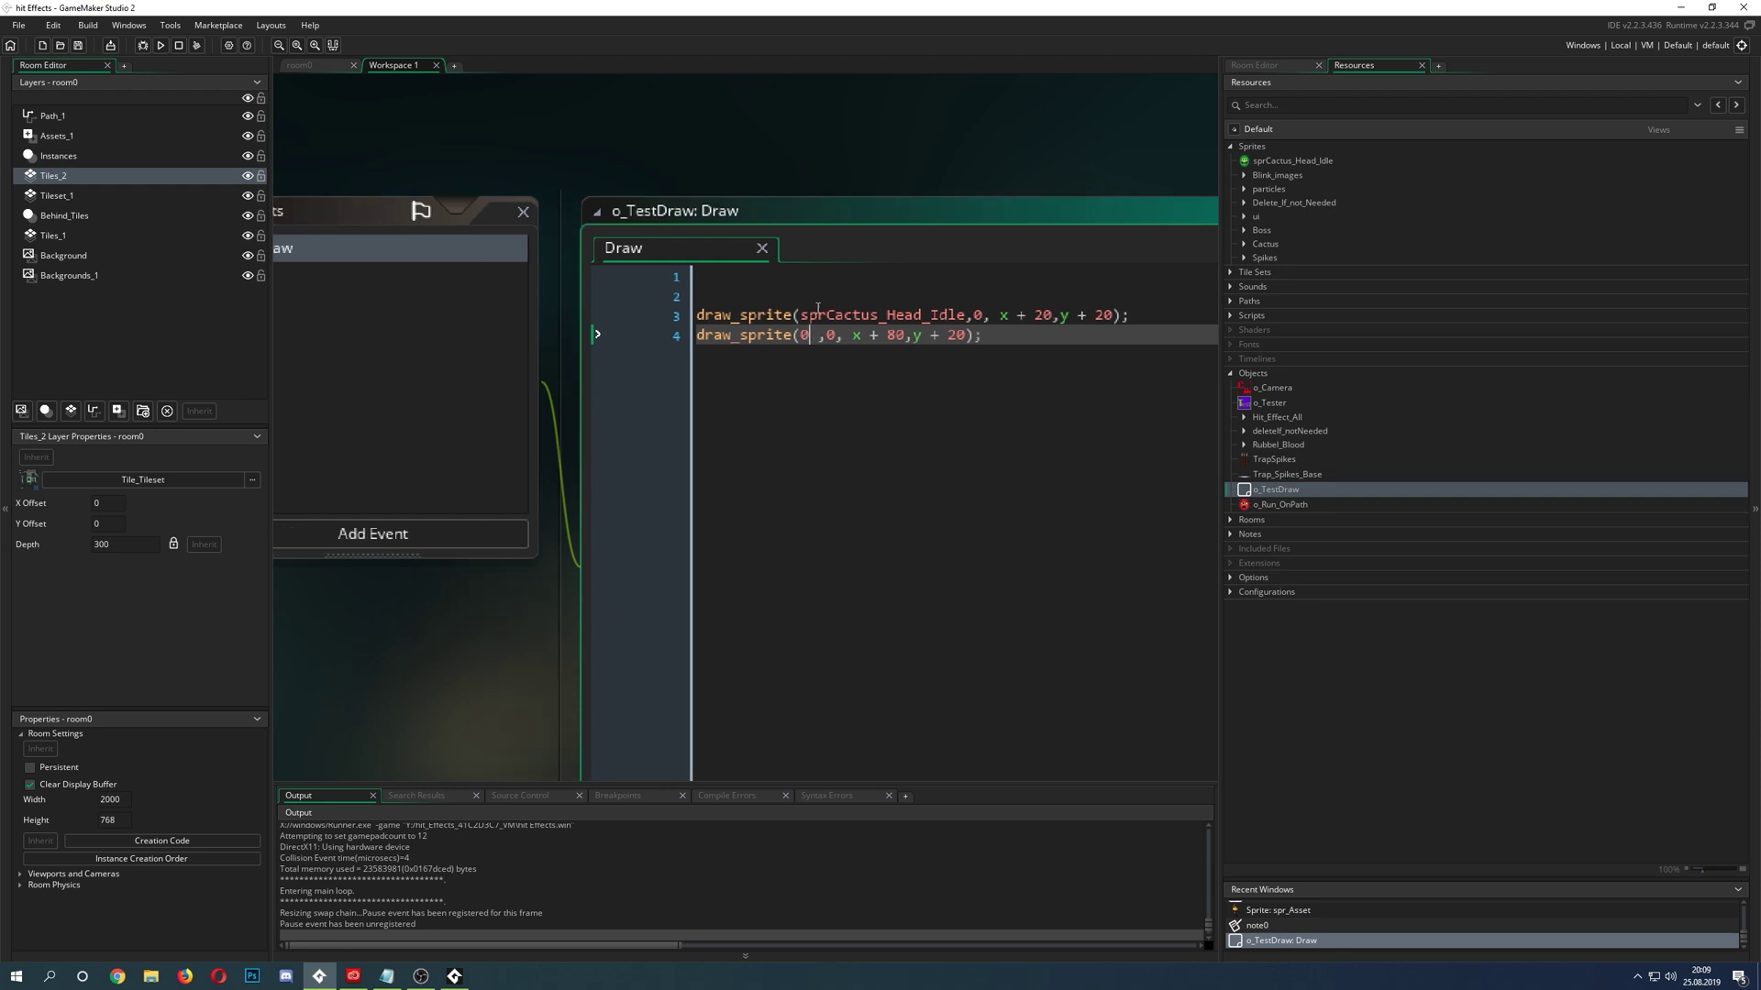
left_click(454, 976)
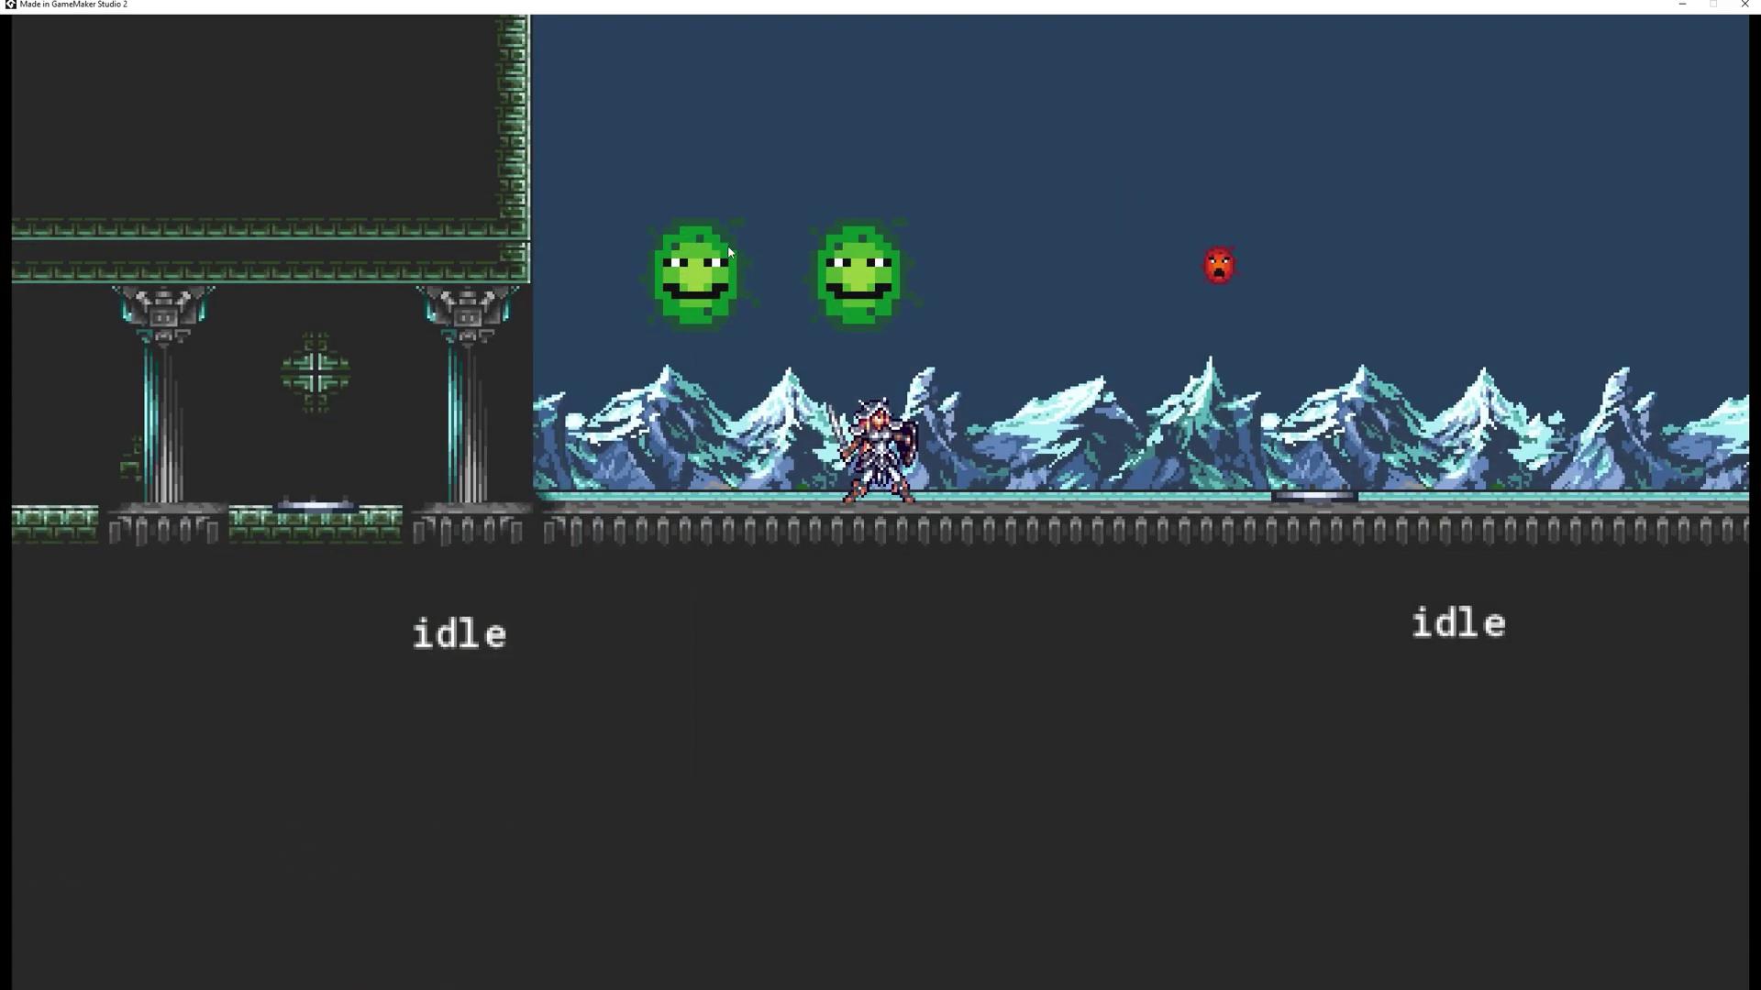
left_click(1682, 6)
scroll(1069, 227, "up", 1)
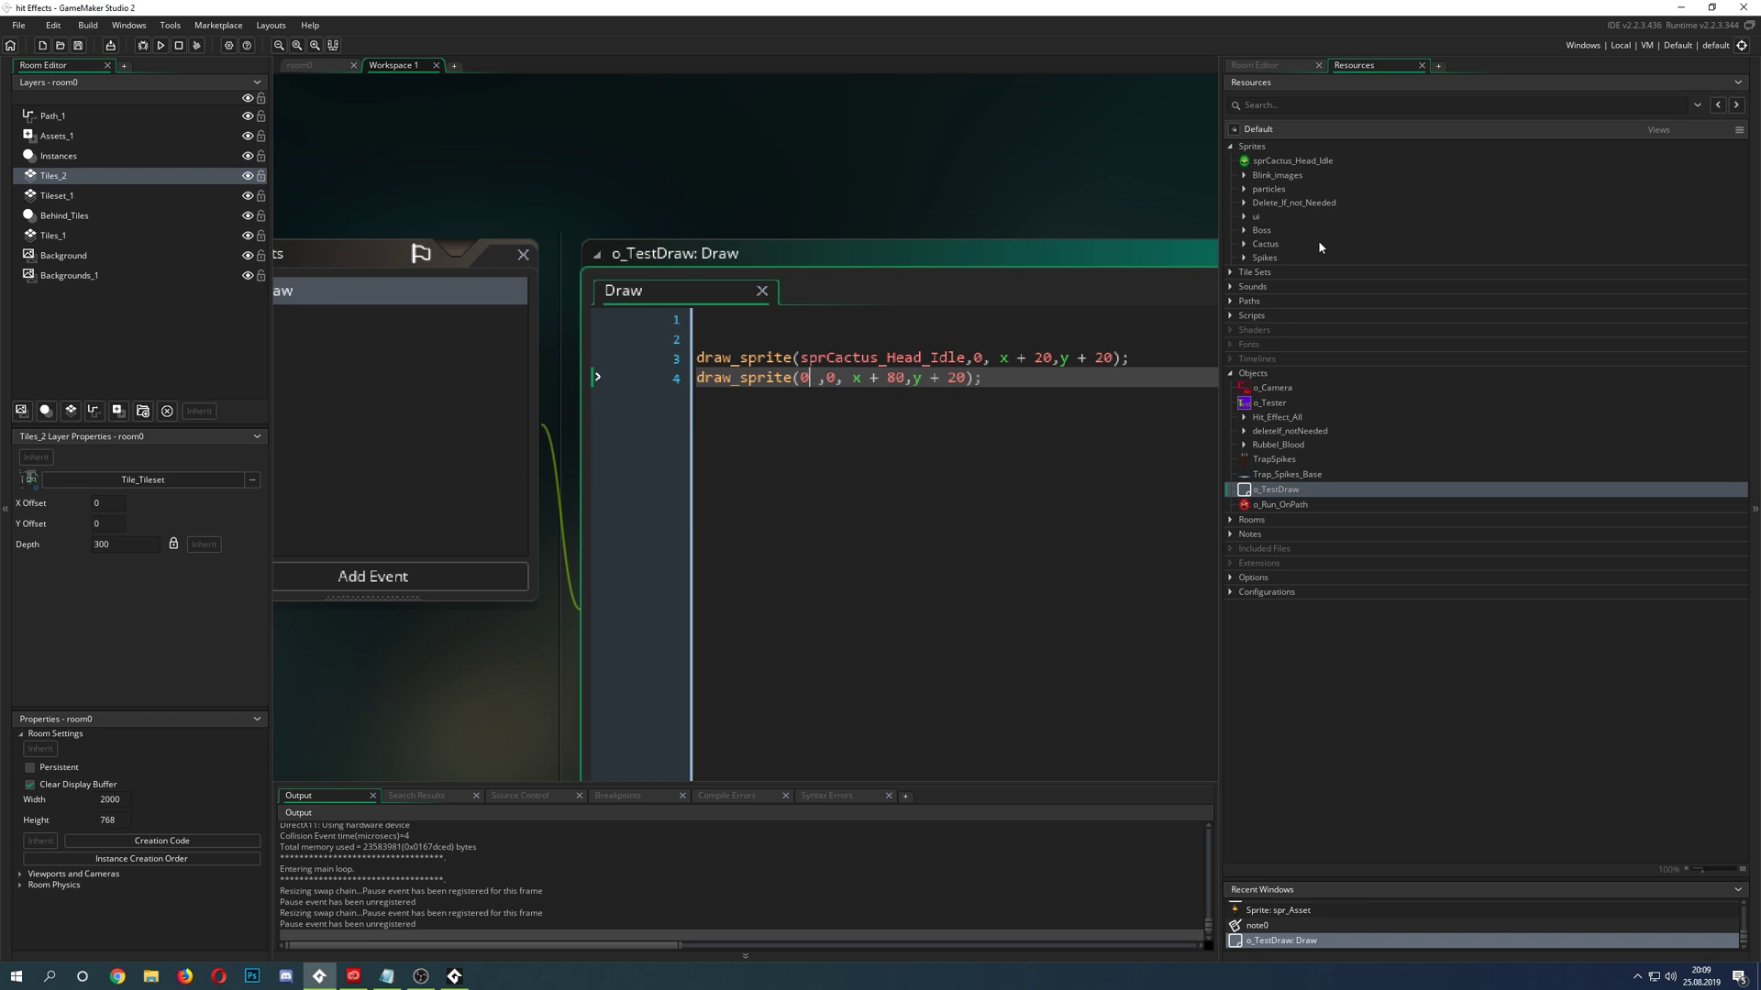
- Select sprCactus_Head_Idle, then expand Blink_images and step through its rectangle sprites
left_click(1284, 164)
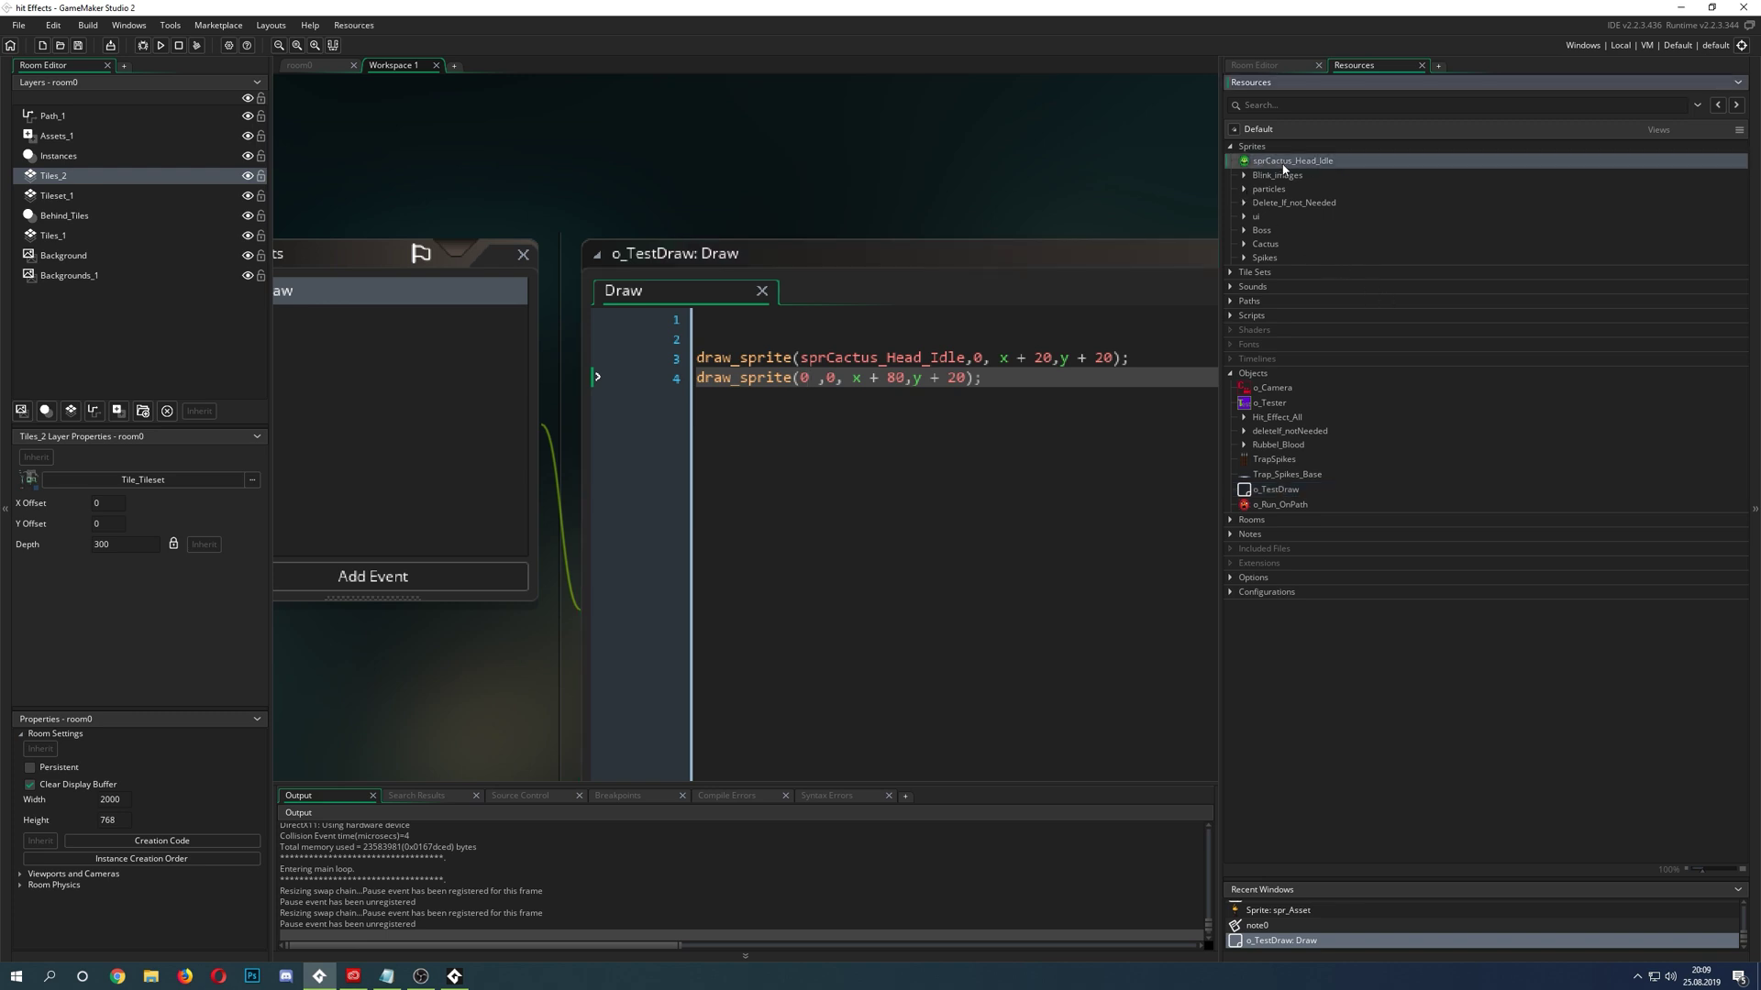
left_click(1243, 176)
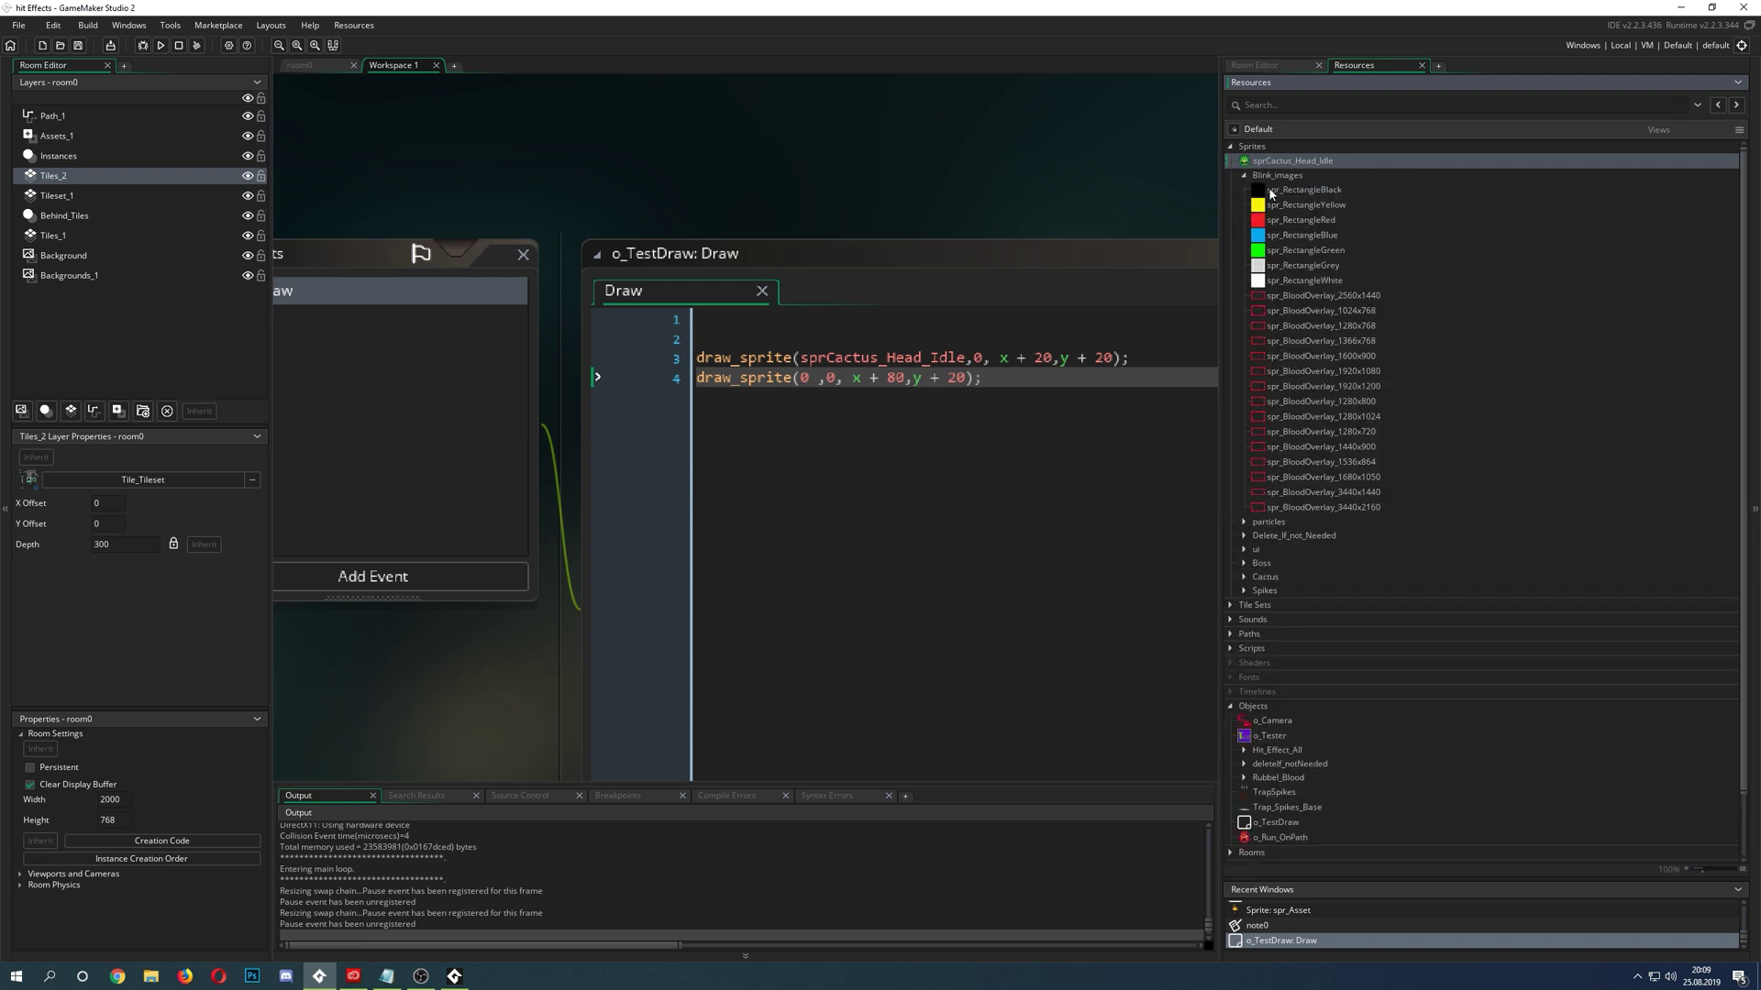
left_click(1271, 190)
left_click(1259, 207)
left_click(1266, 222)
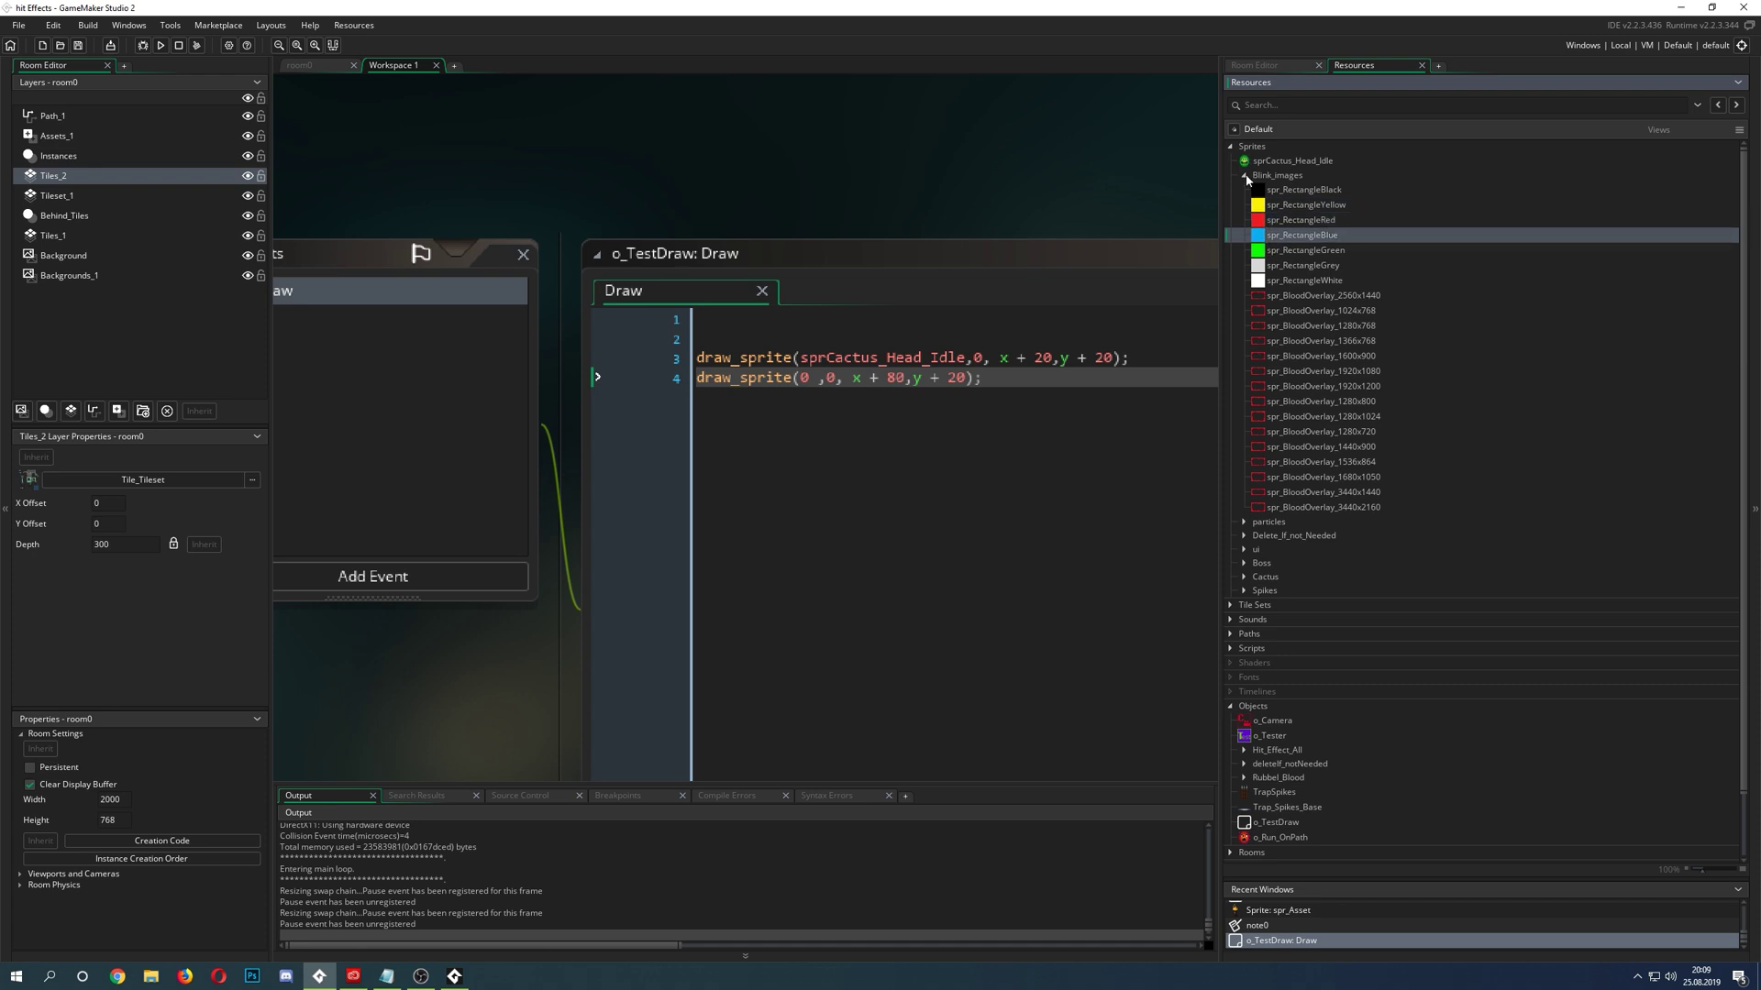
- Collapse Sprites, peek at the Sounds group, and select sprCactus_Head_Idle on code line 3
left_click(1234, 148)
left_click(1230, 147)
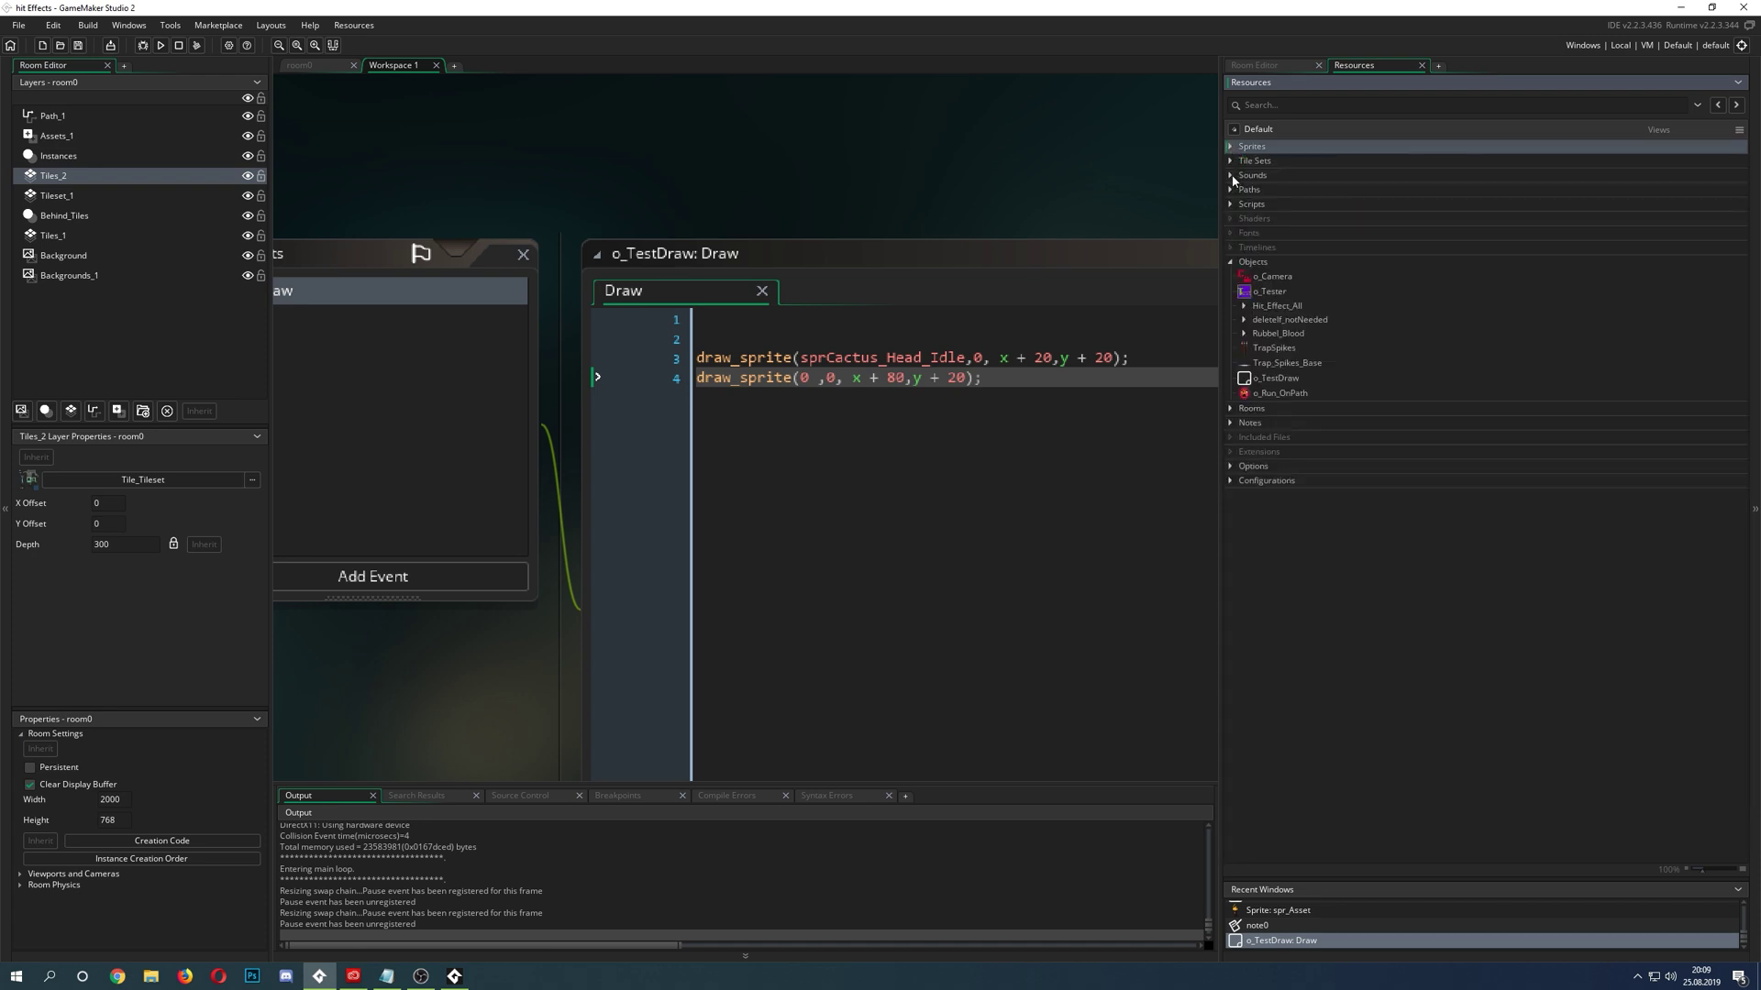
left_click(1233, 176)
left_click(1230, 176)
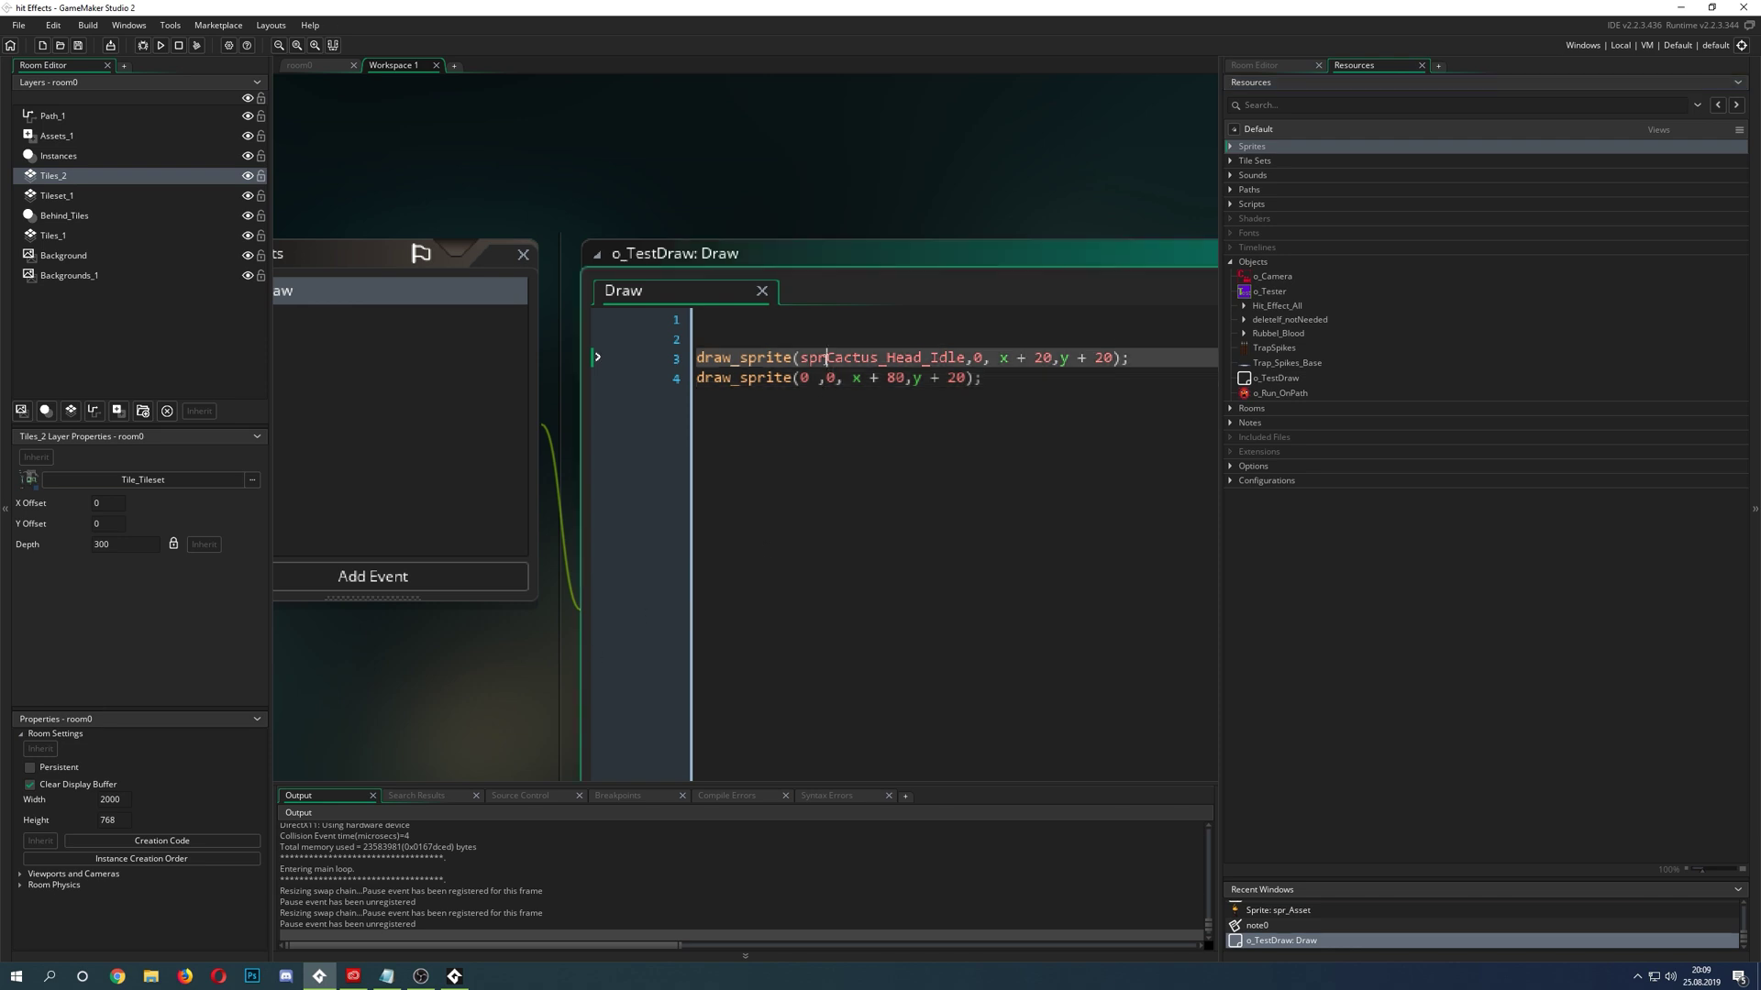
double_click(827, 359)
- Replace sprCactus_Head_Idle on line 3 with 0 and close the earlier game window
type("0")
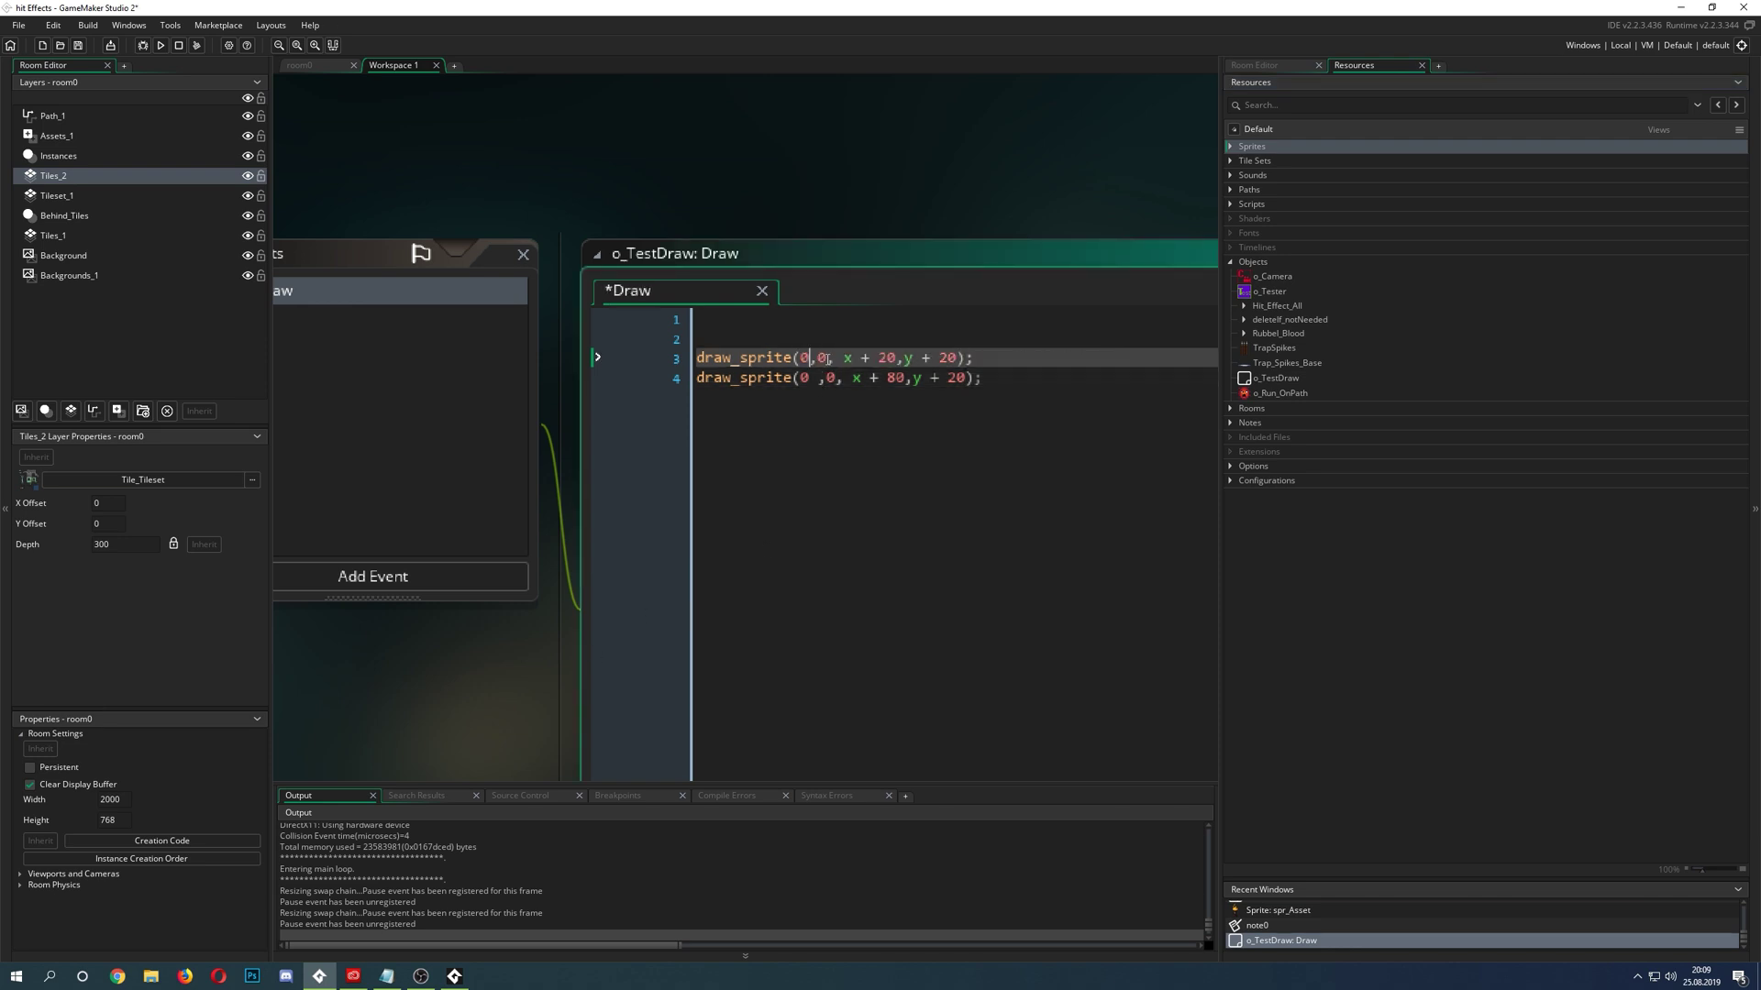
double_click(805, 379)
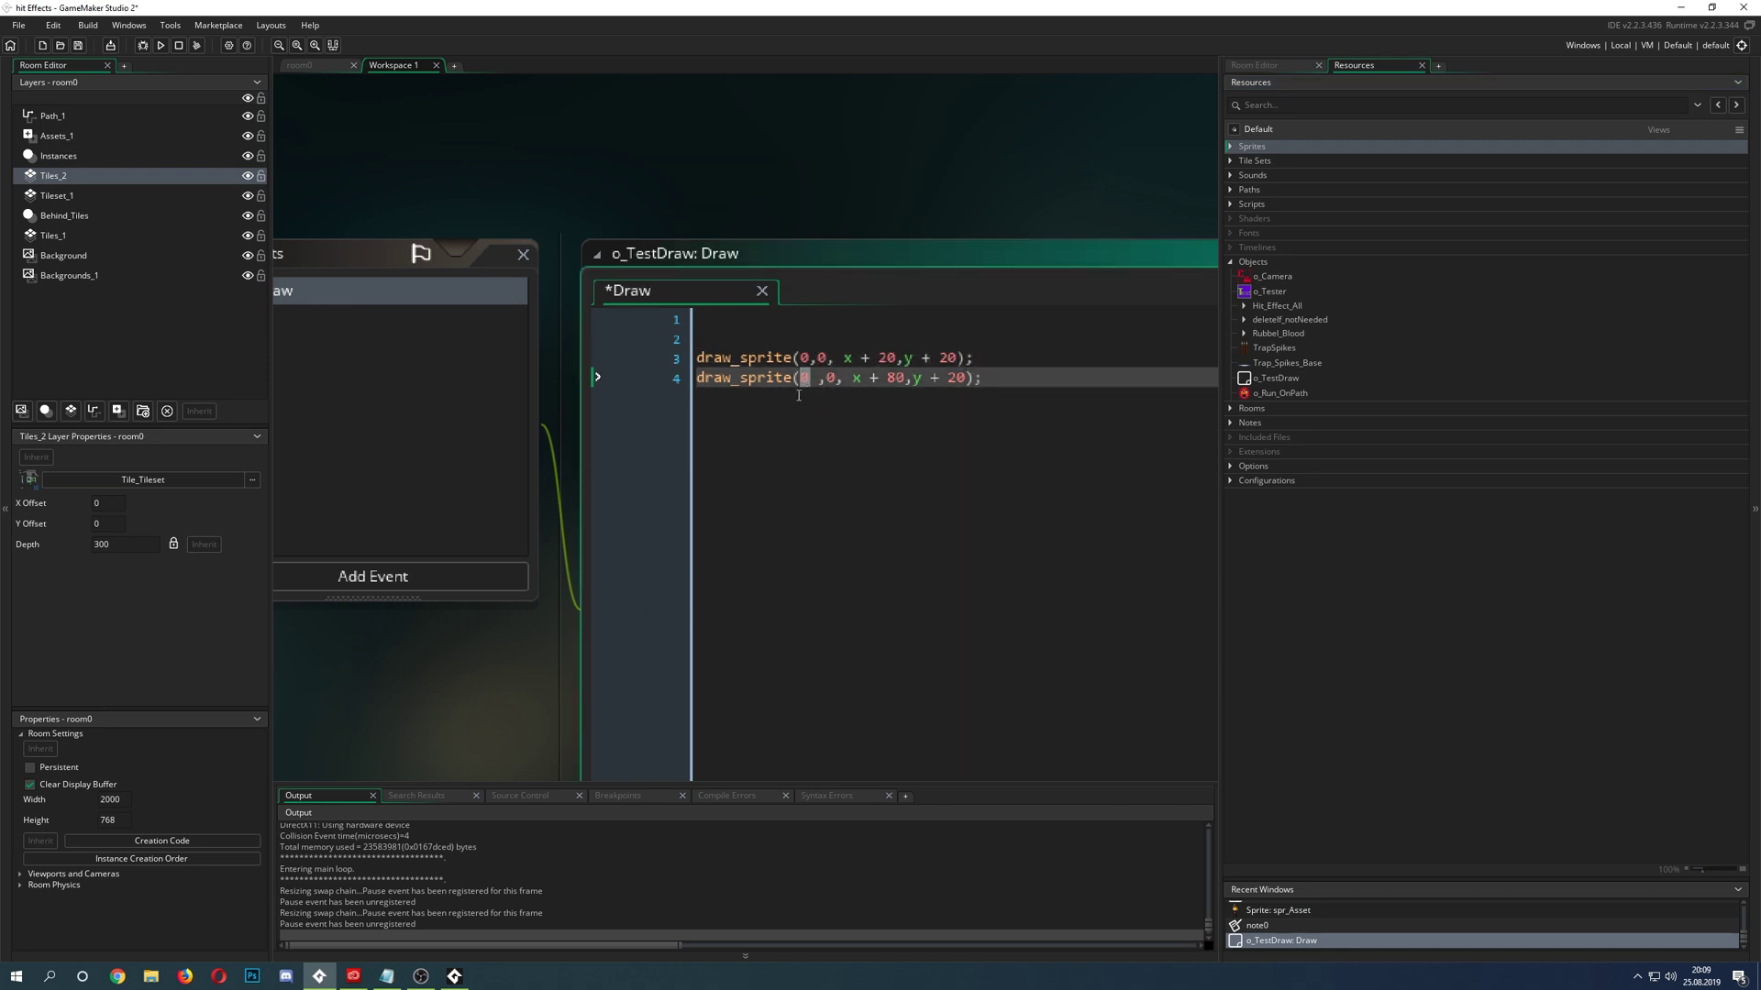
right_click(454, 976)
left_click(425, 952)
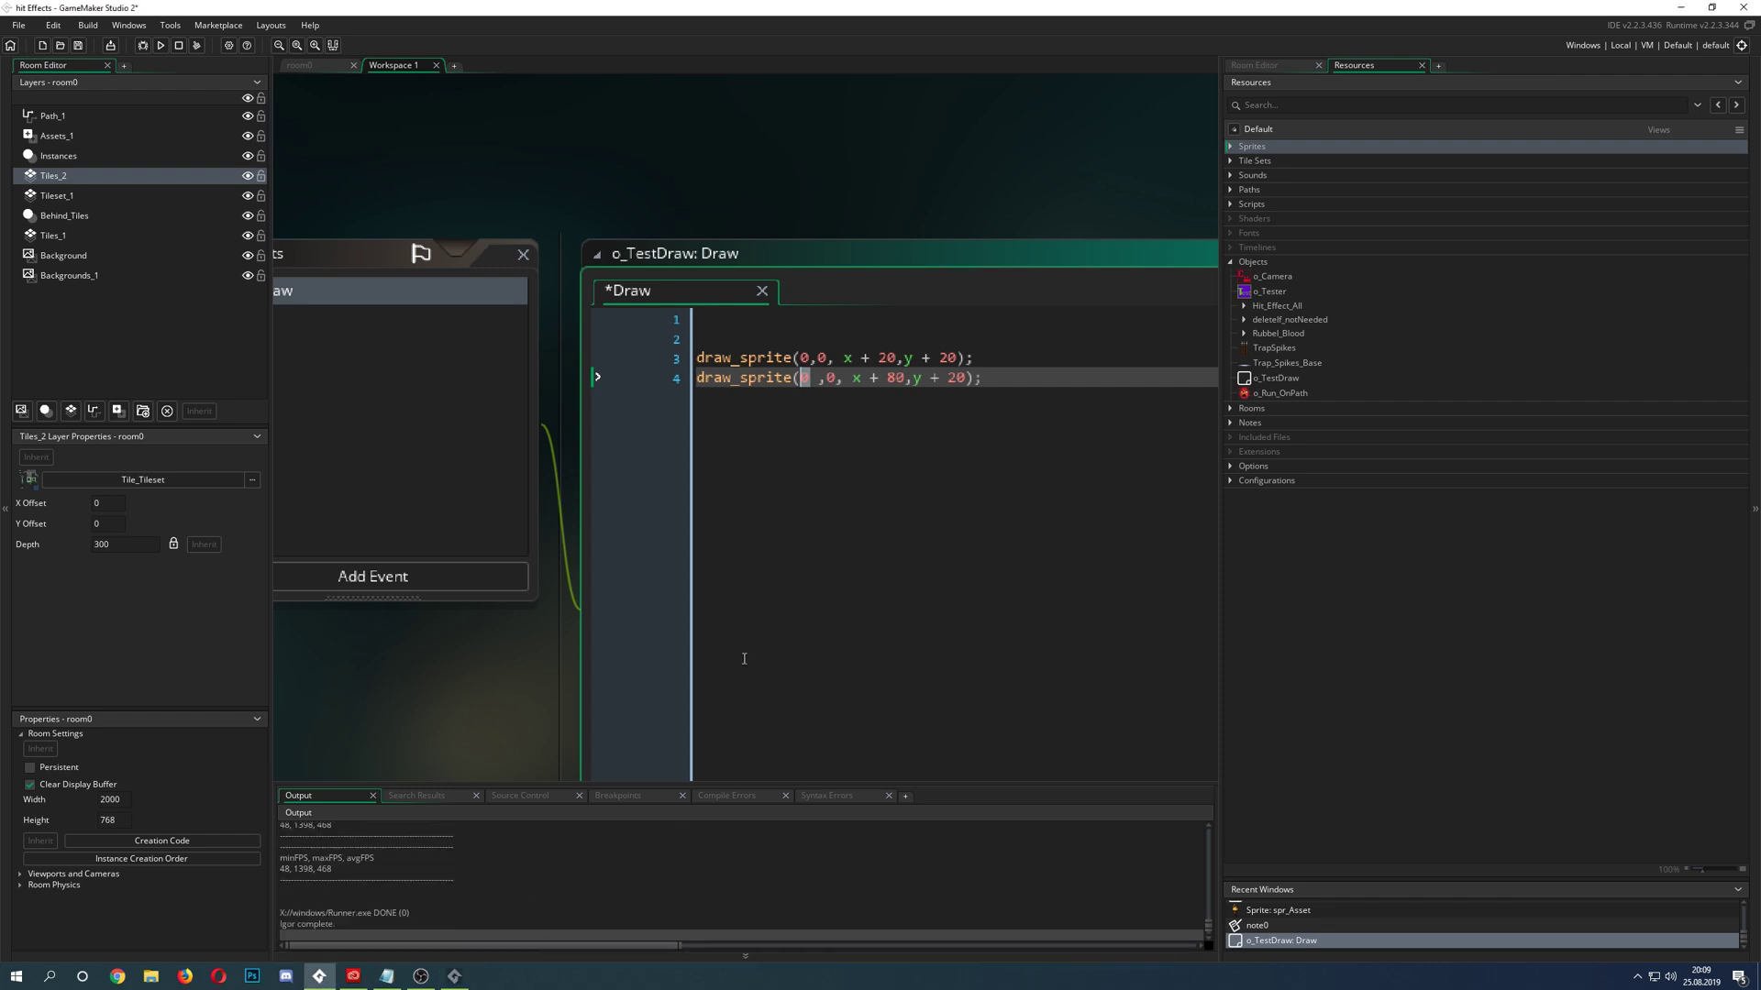
- Change line 4's first draw_sprite argument to 1 and run the game to check
left_click(920, 456)
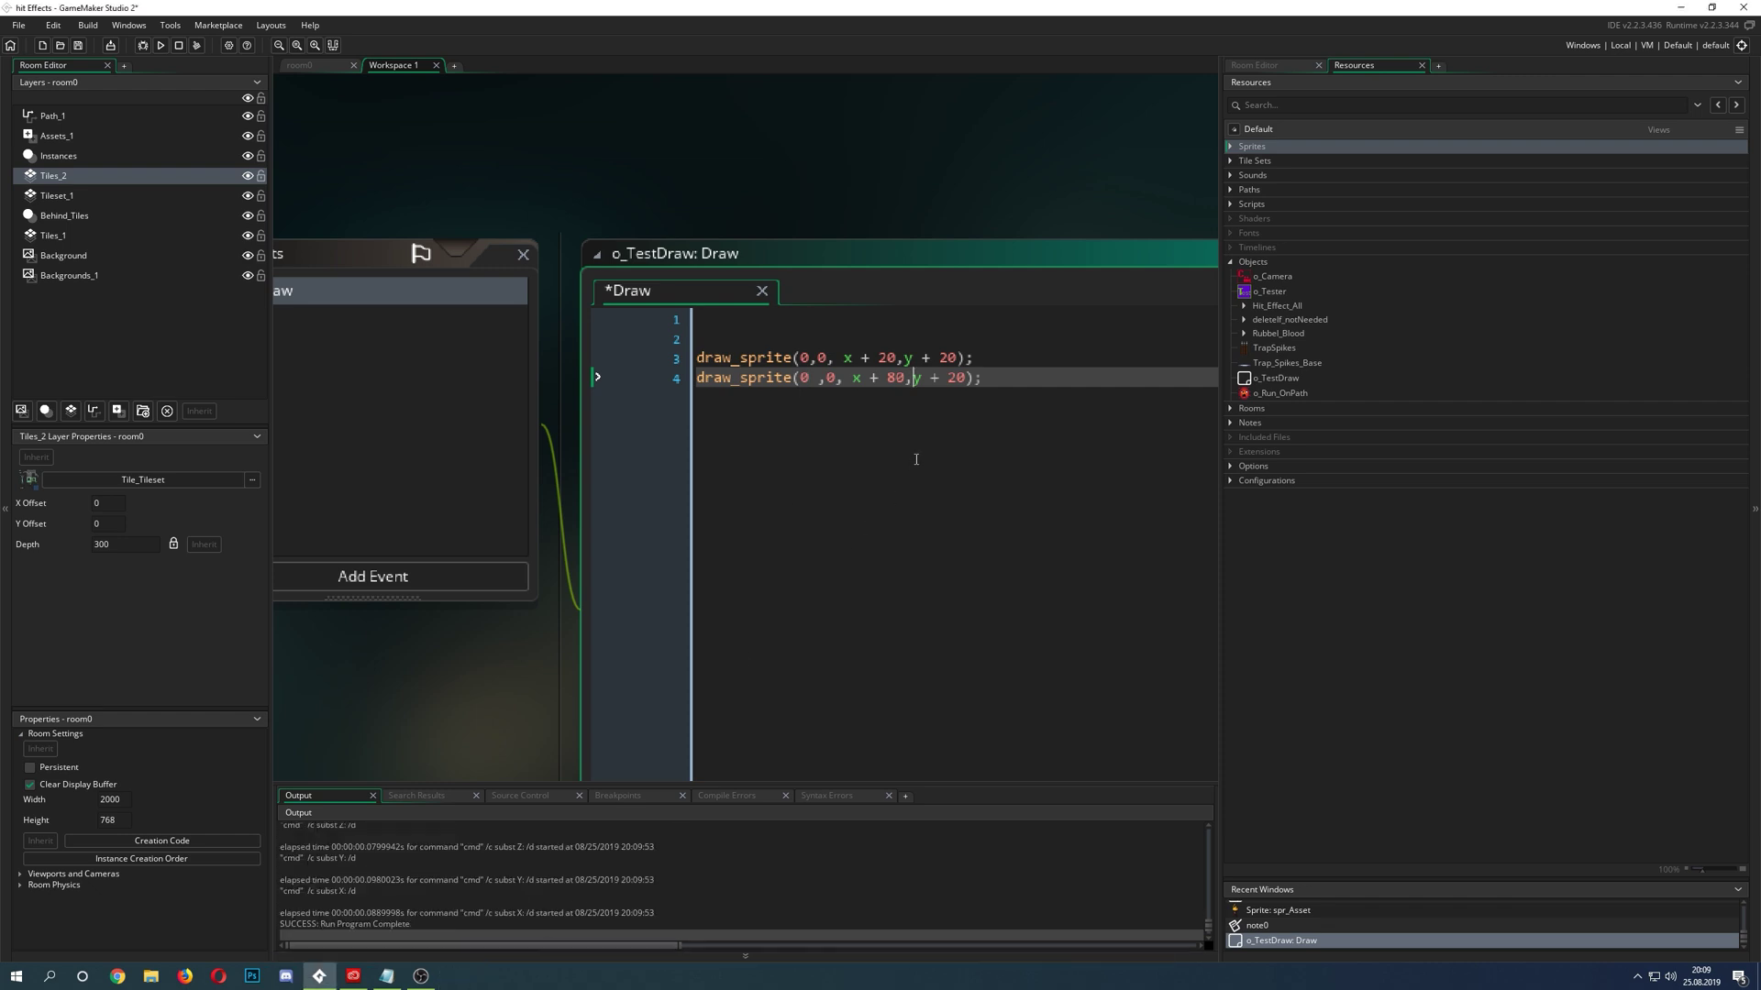
double_click(804, 379)
type("1")
left_click(859, 445)
key("F5")
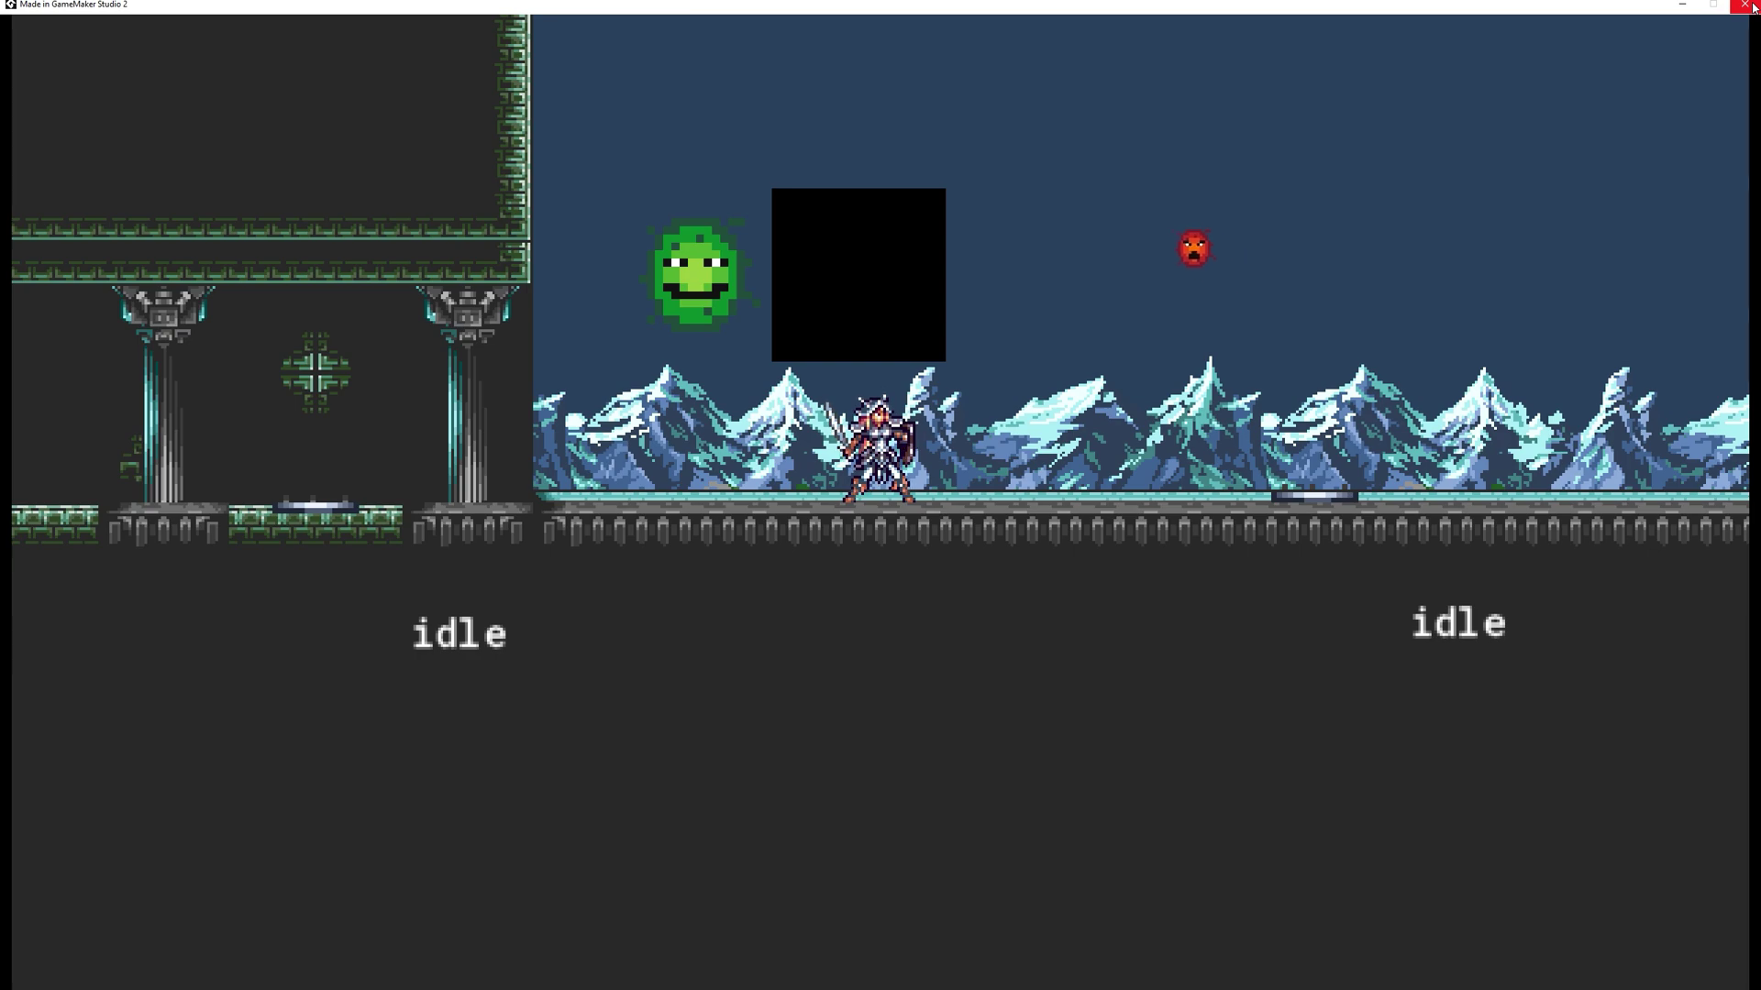
left_click(1745, 7)
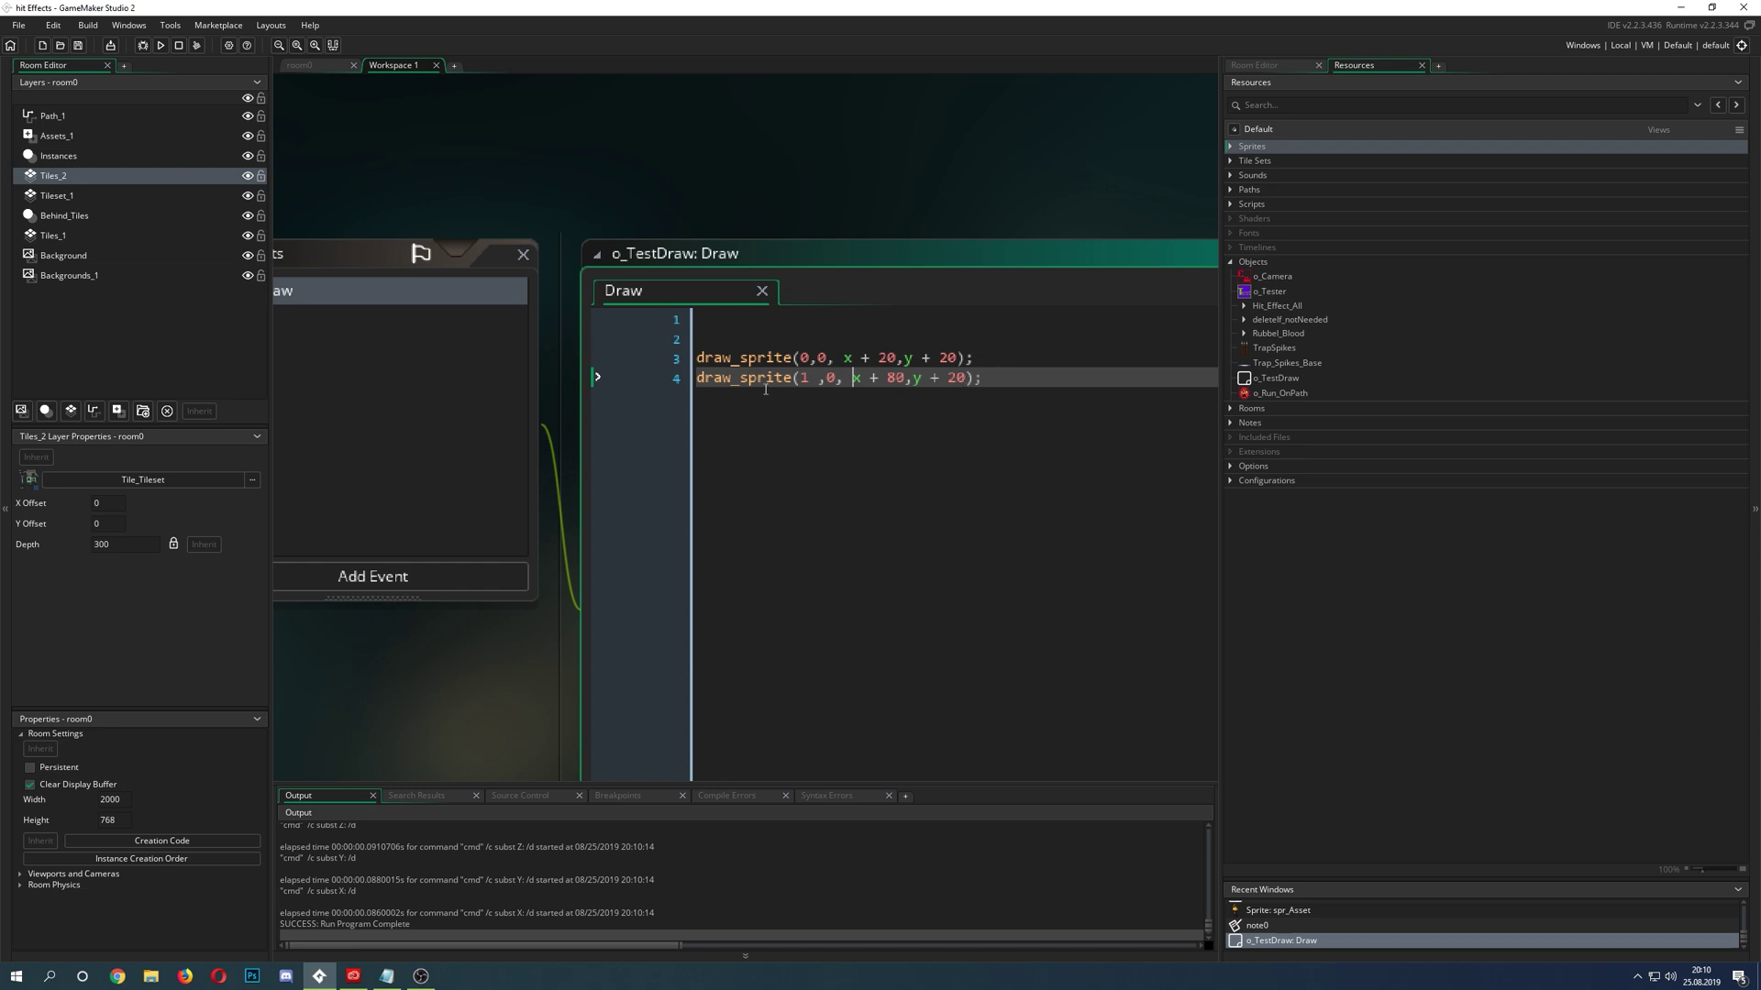
- Hide the build output and widen the workspace around the Draw code
left_click_drag(983, 378, 664, 357)
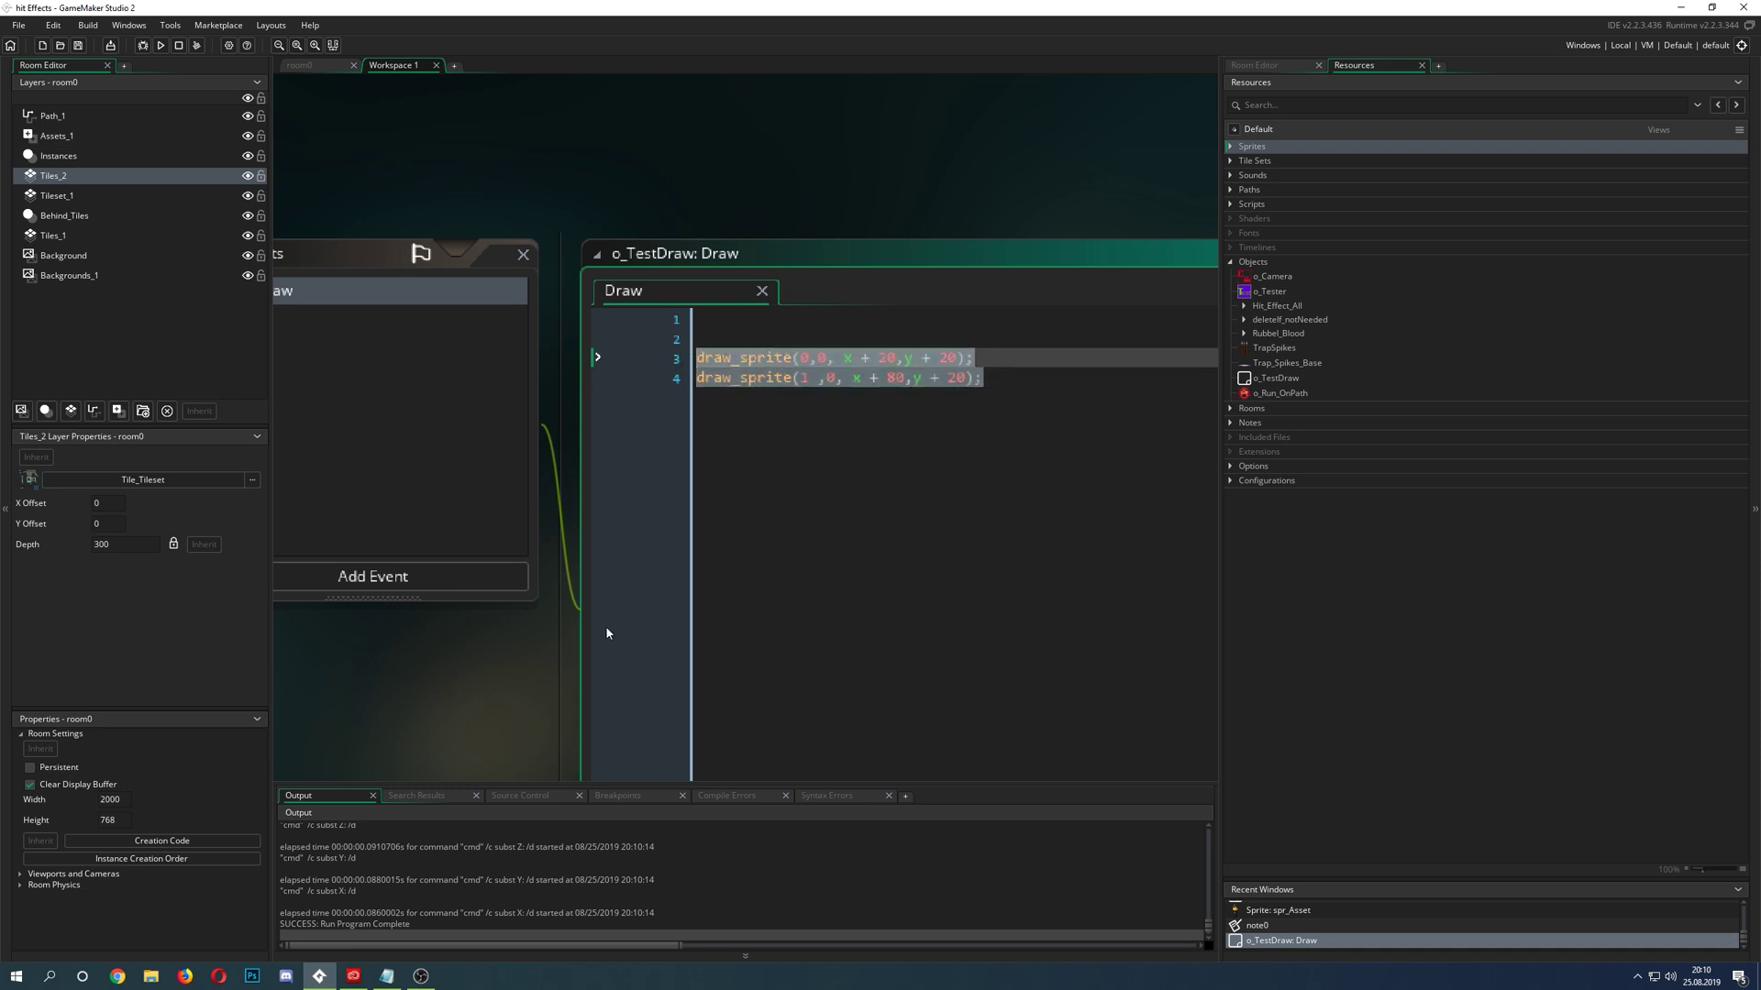
left_click(471, 778)
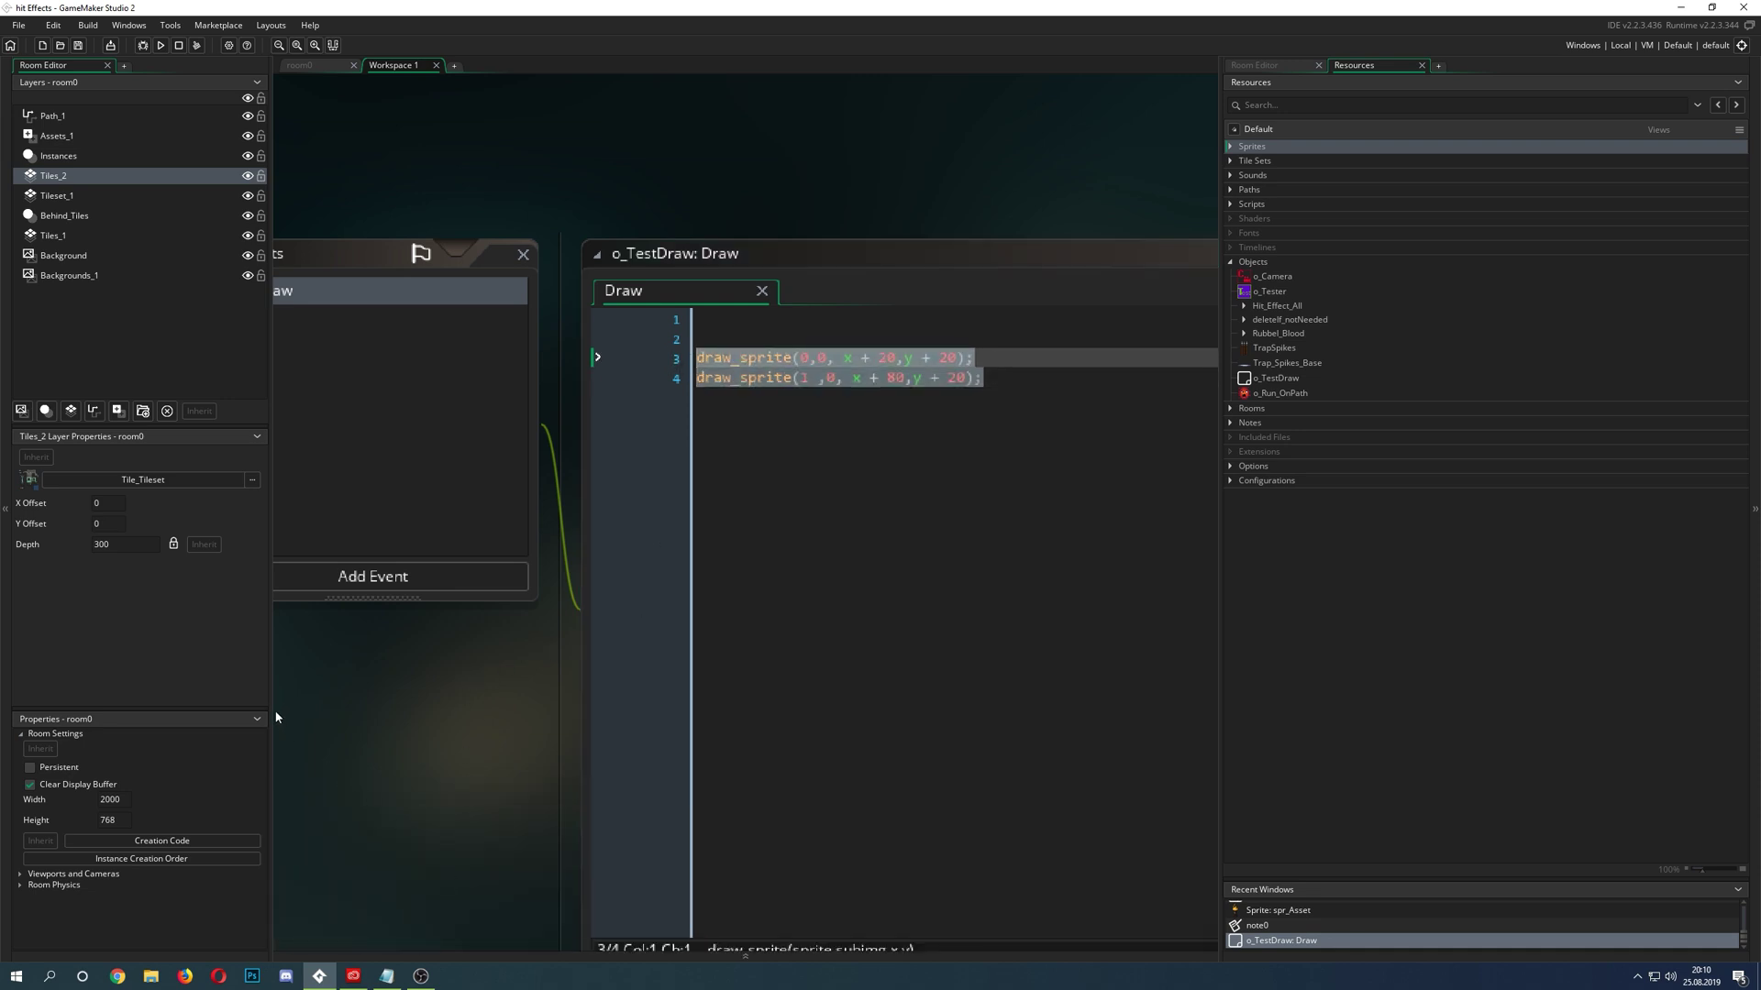
left_click_drag(276, 717, 194, 717)
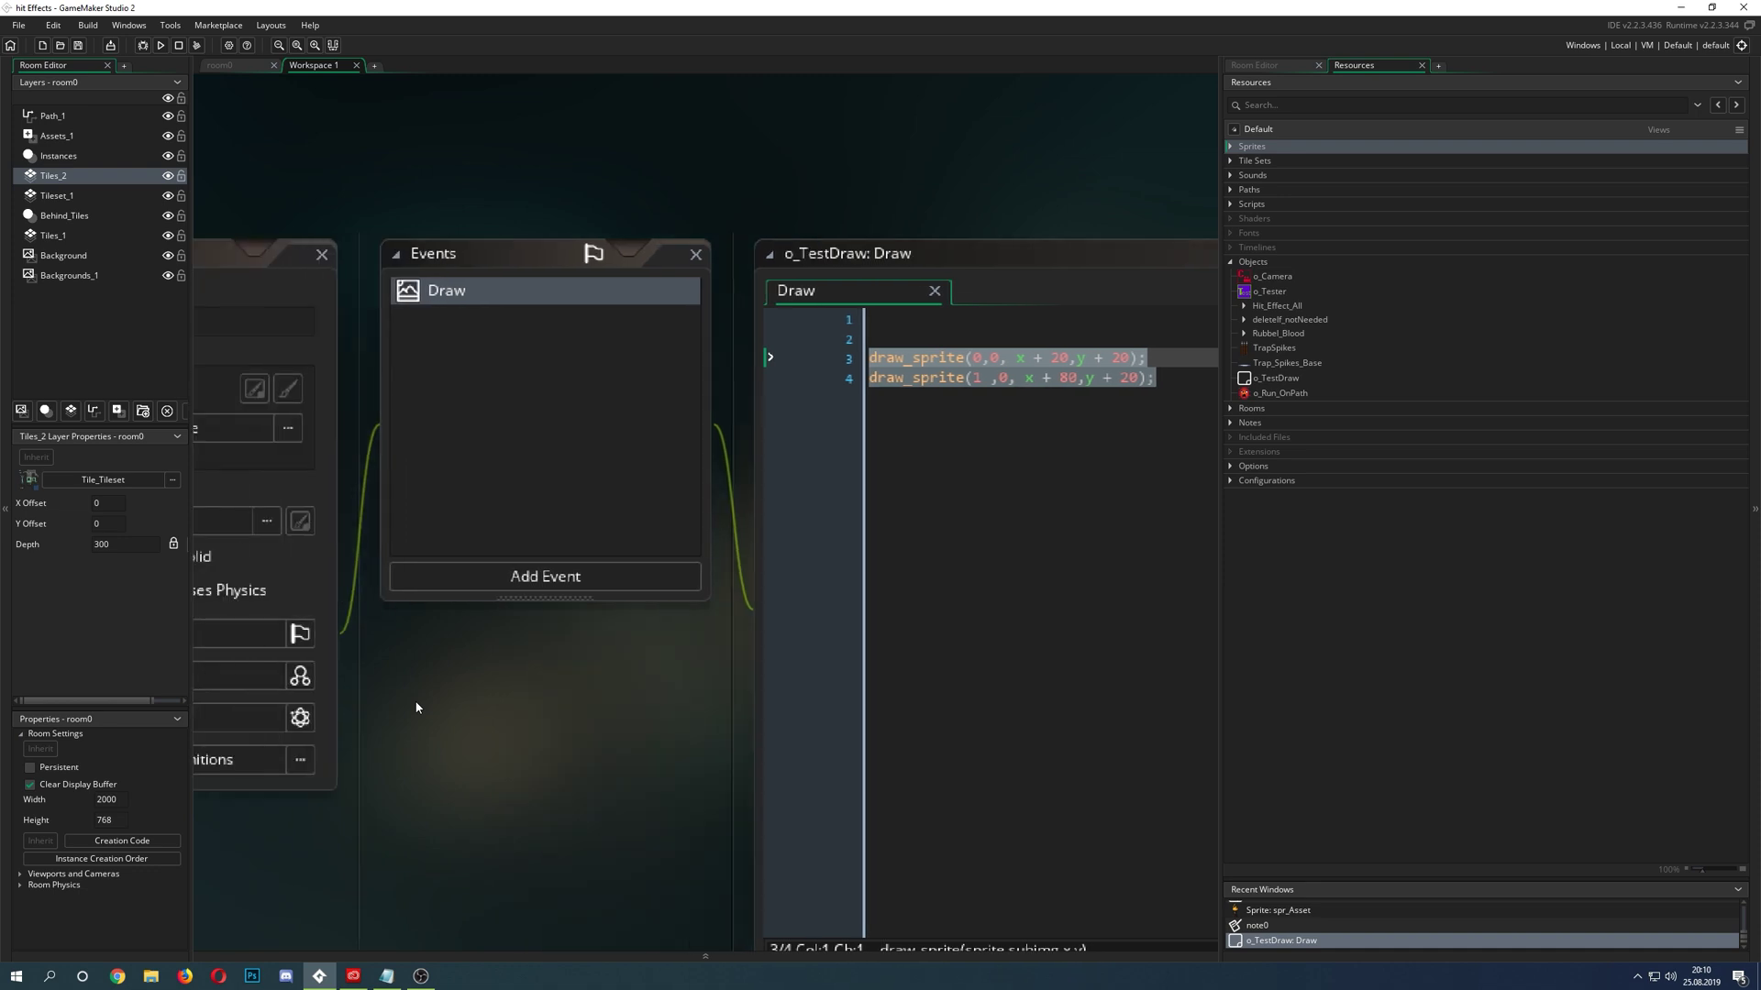
left_click(984, 449)
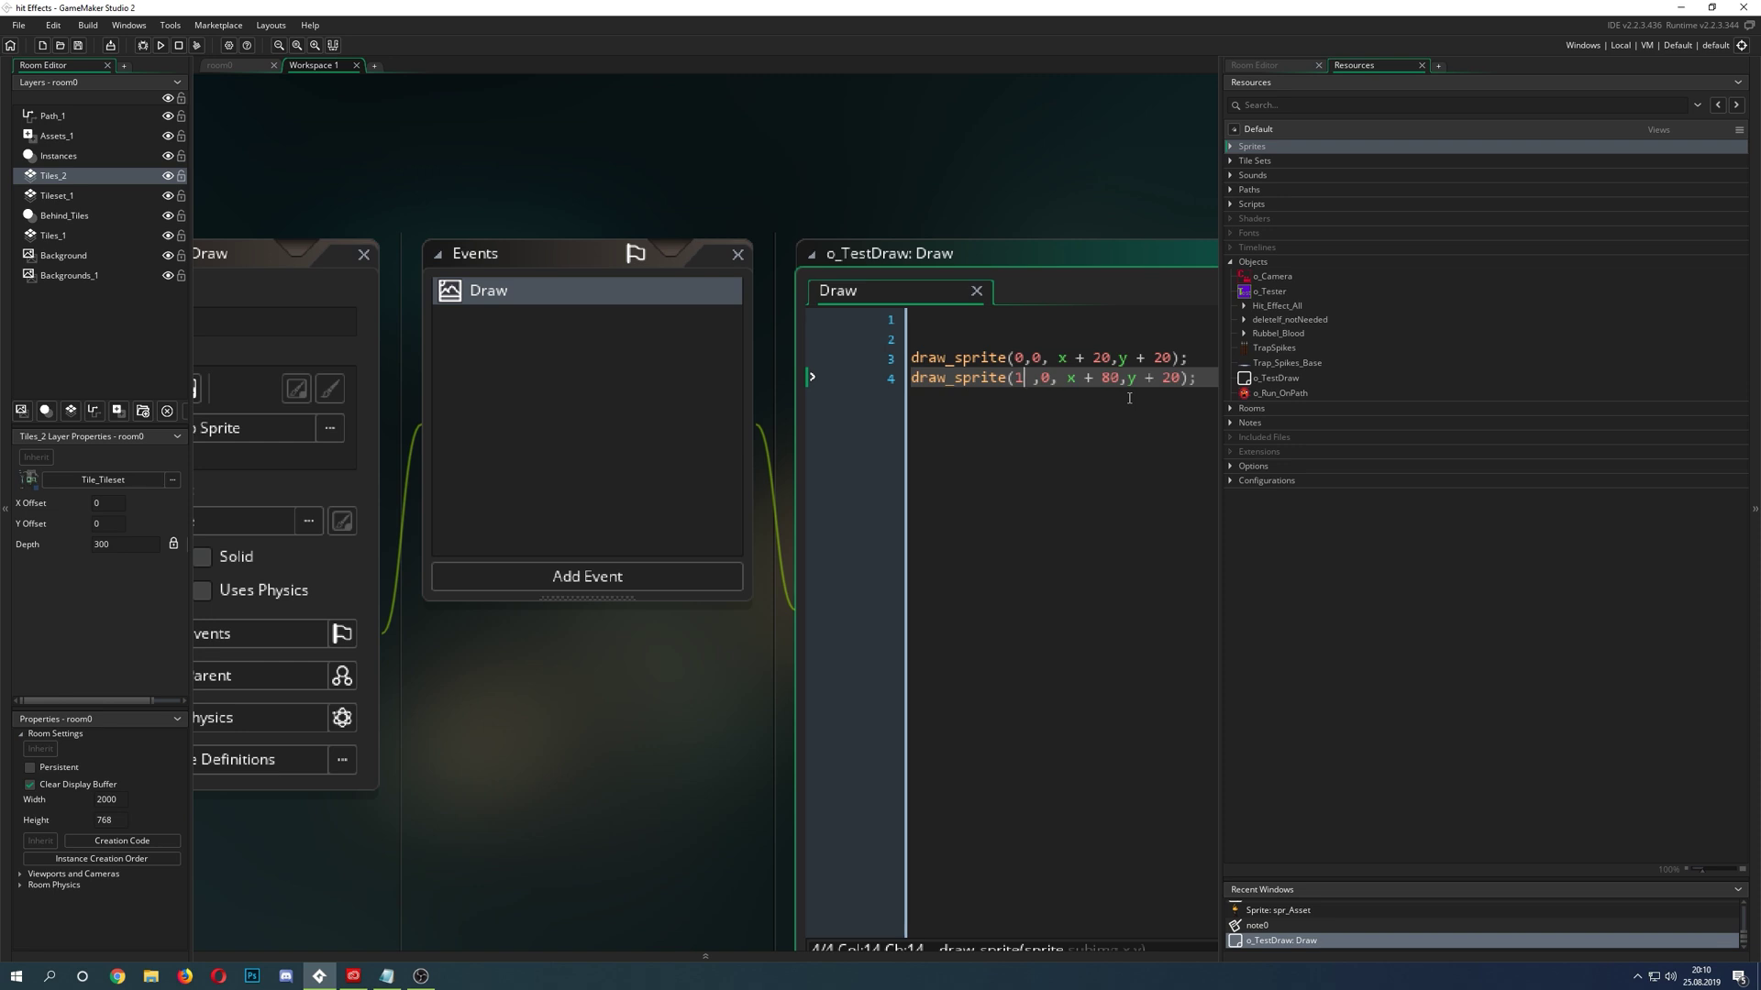
- Expand Sprites, pan the workspace sideways, then collapse the Sprites group again
double_click(1242, 150)
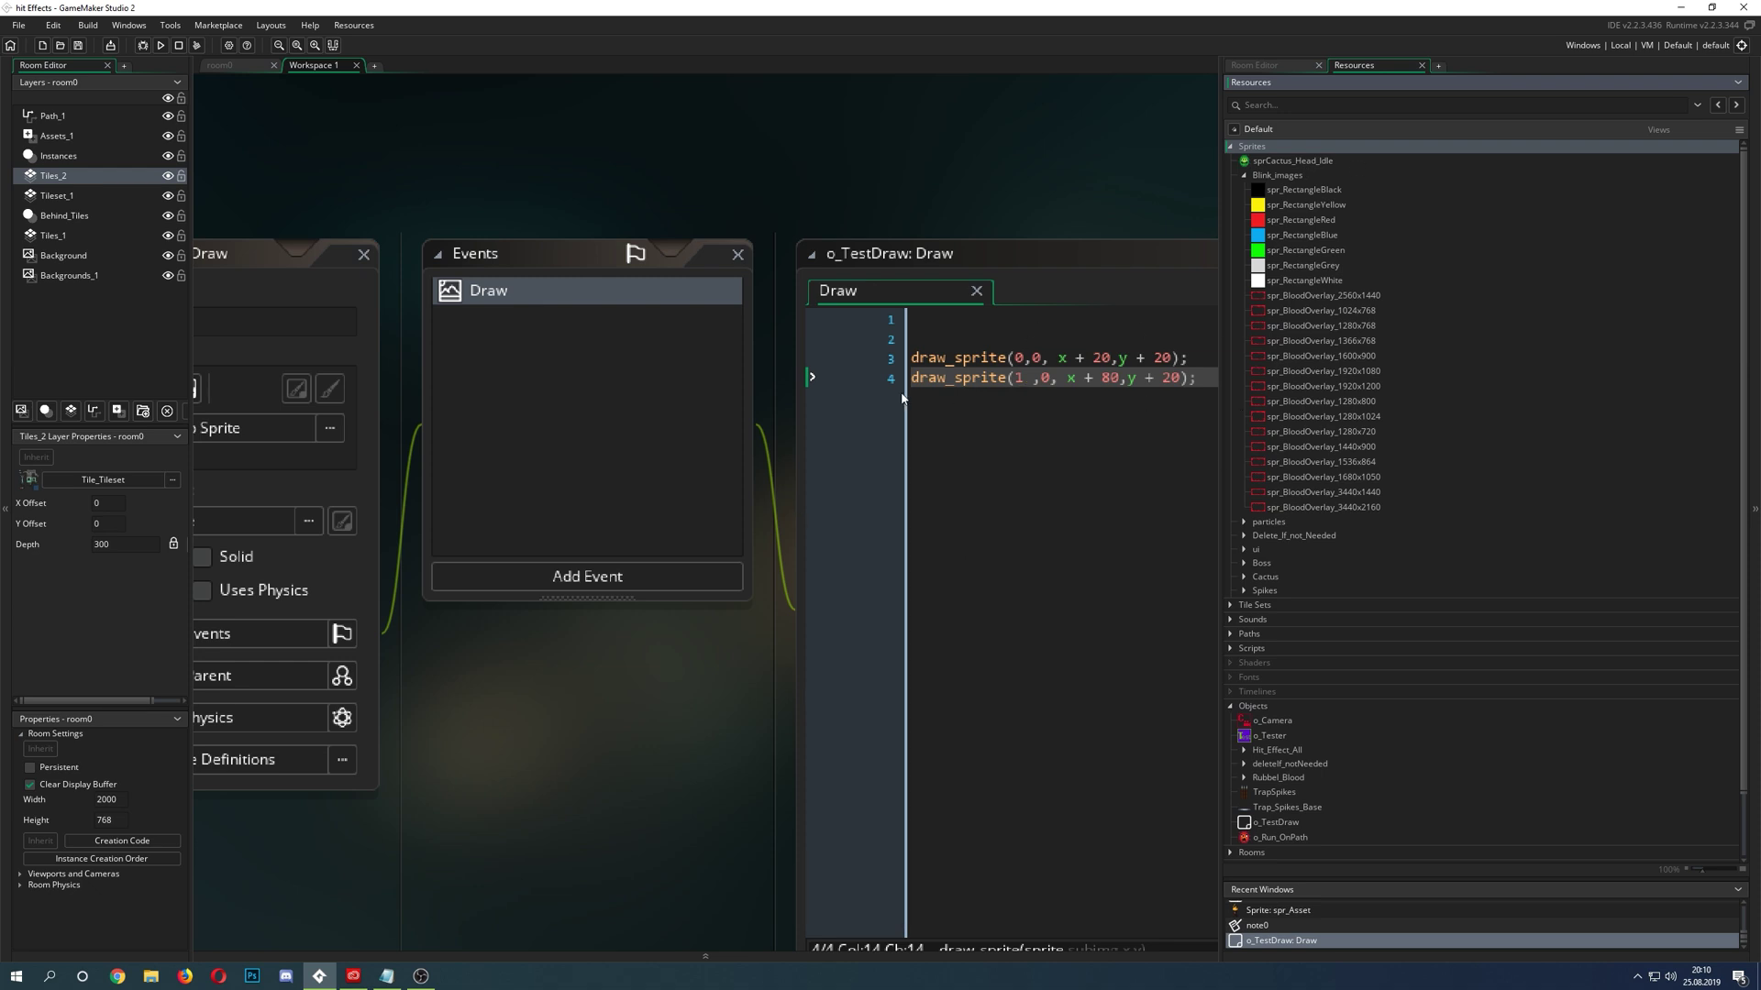
scroll(575, 740, "right", 2, "shift")
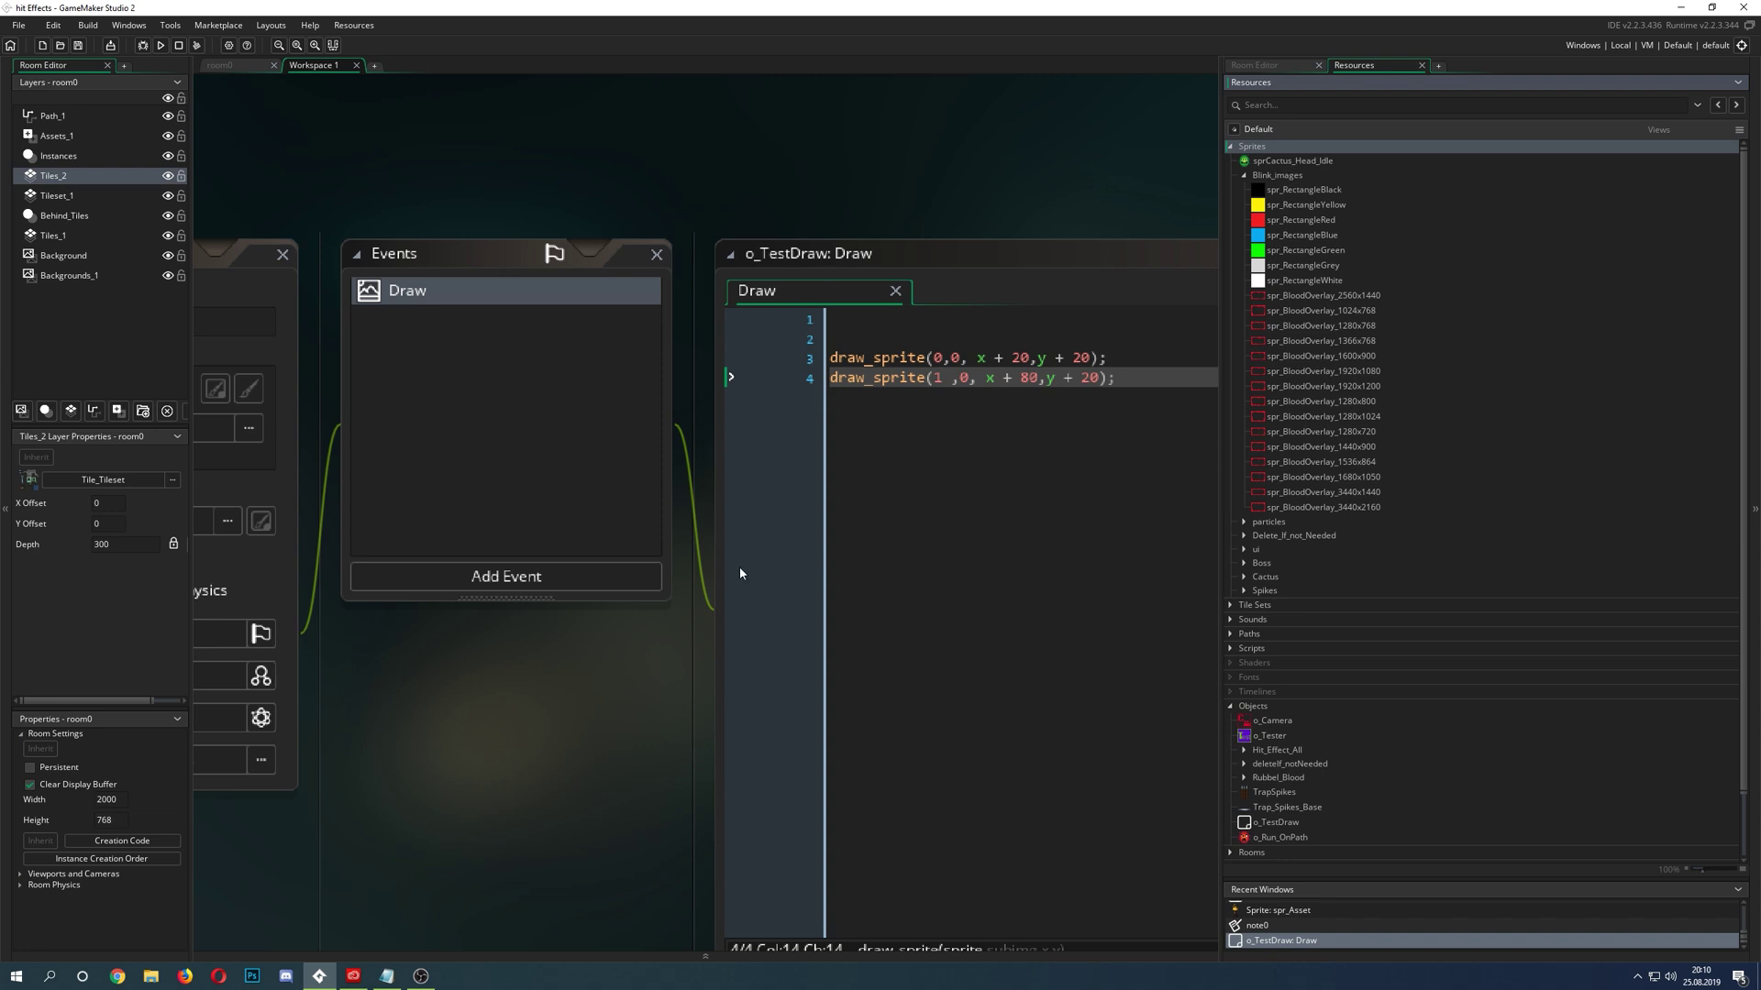
scroll(561, 729, "left", 3, "shift")
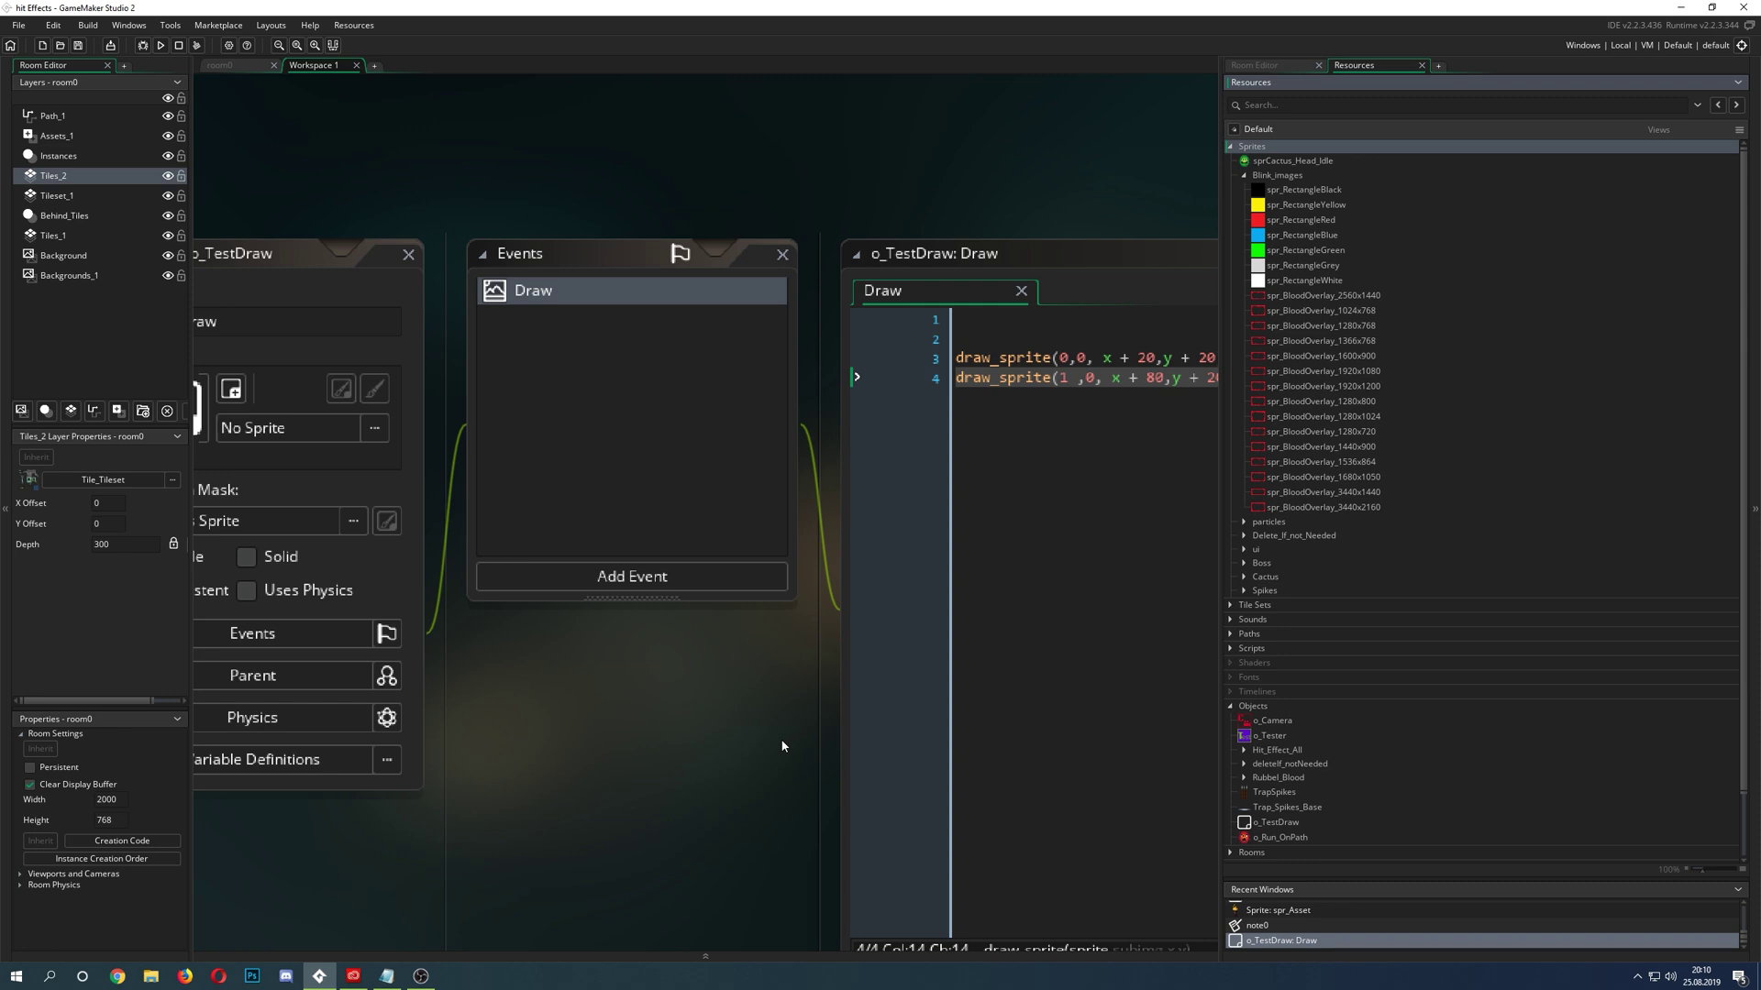
left_click(1231, 147)
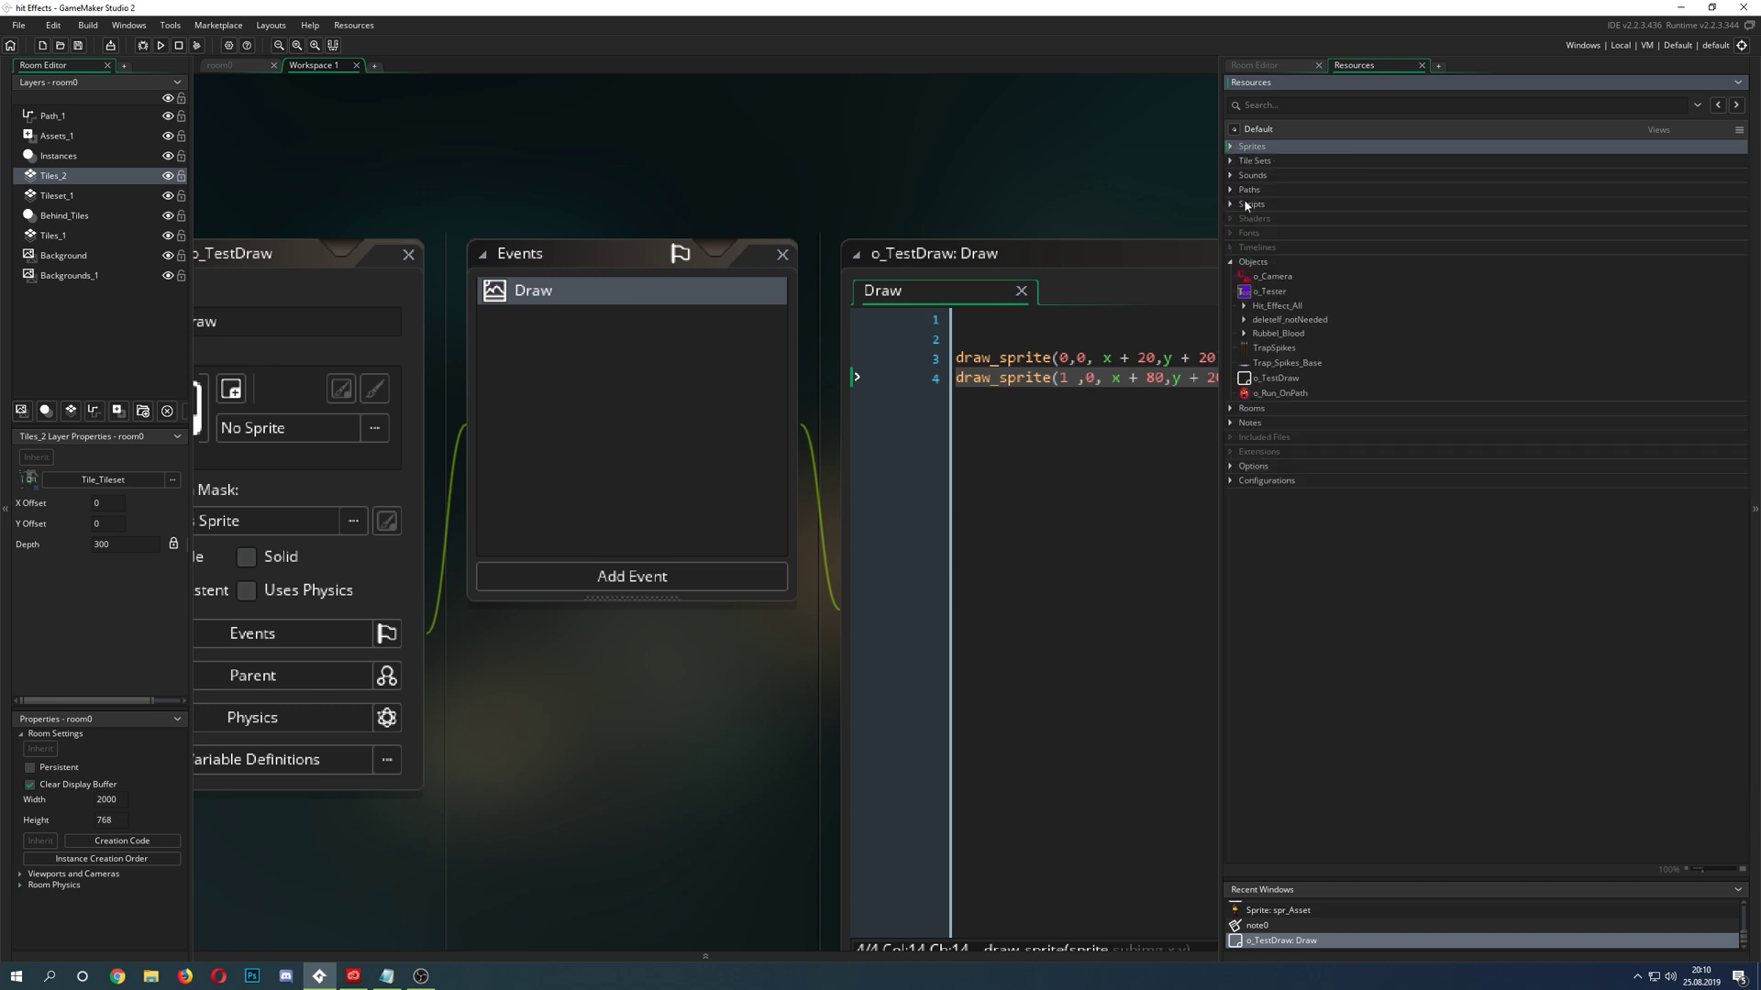
- Expand Sprites, view sprCactus_Head_Idle's nine frames in its editor, then close it
left_click(1231, 146)
double_click(1284, 162)
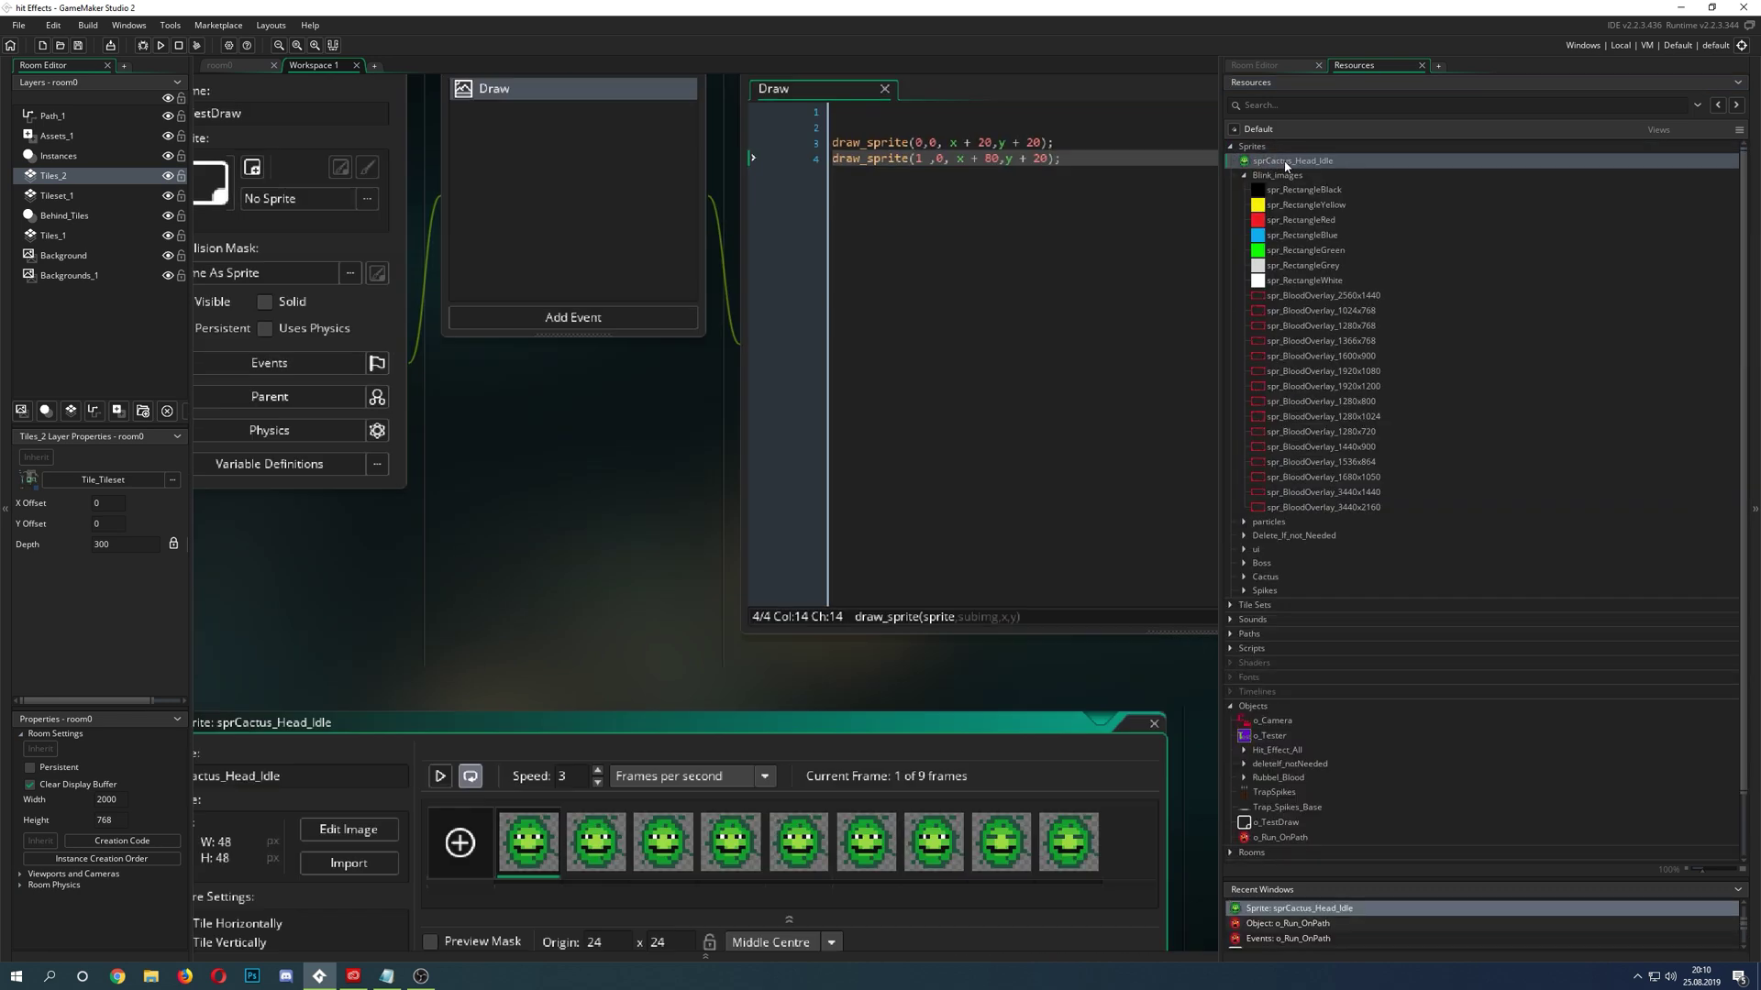
left_click_drag(761, 310, 927, 312)
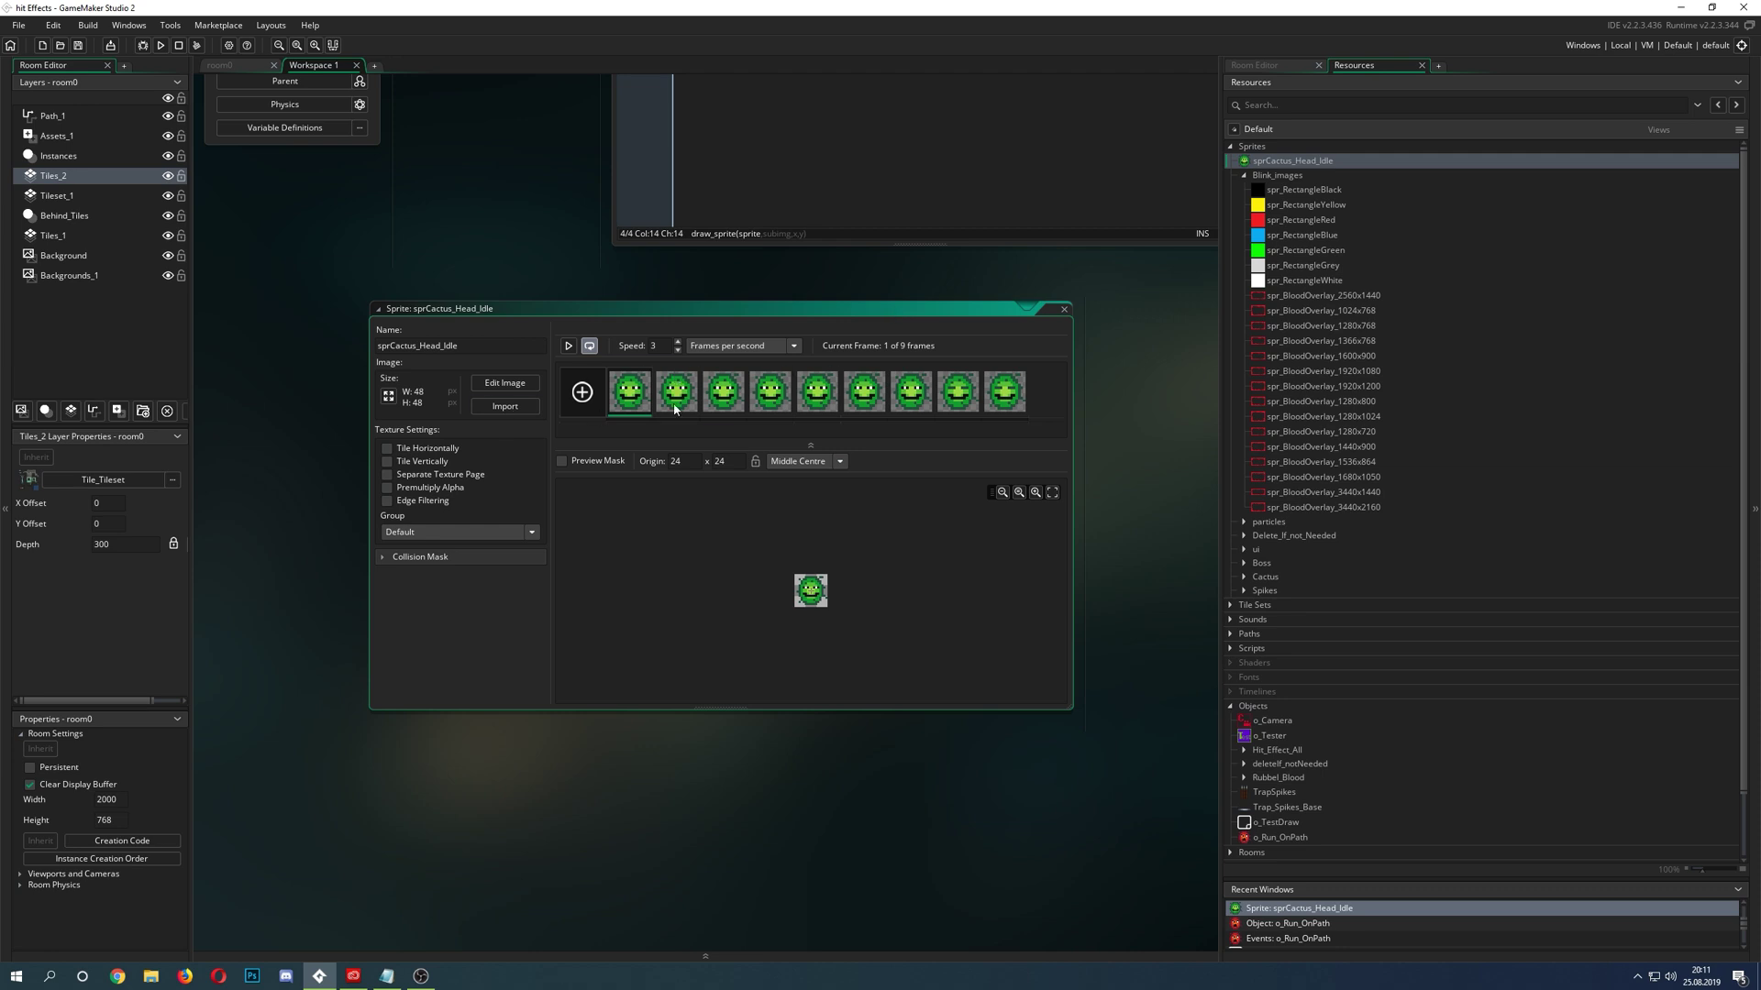
left_click(1063, 310)
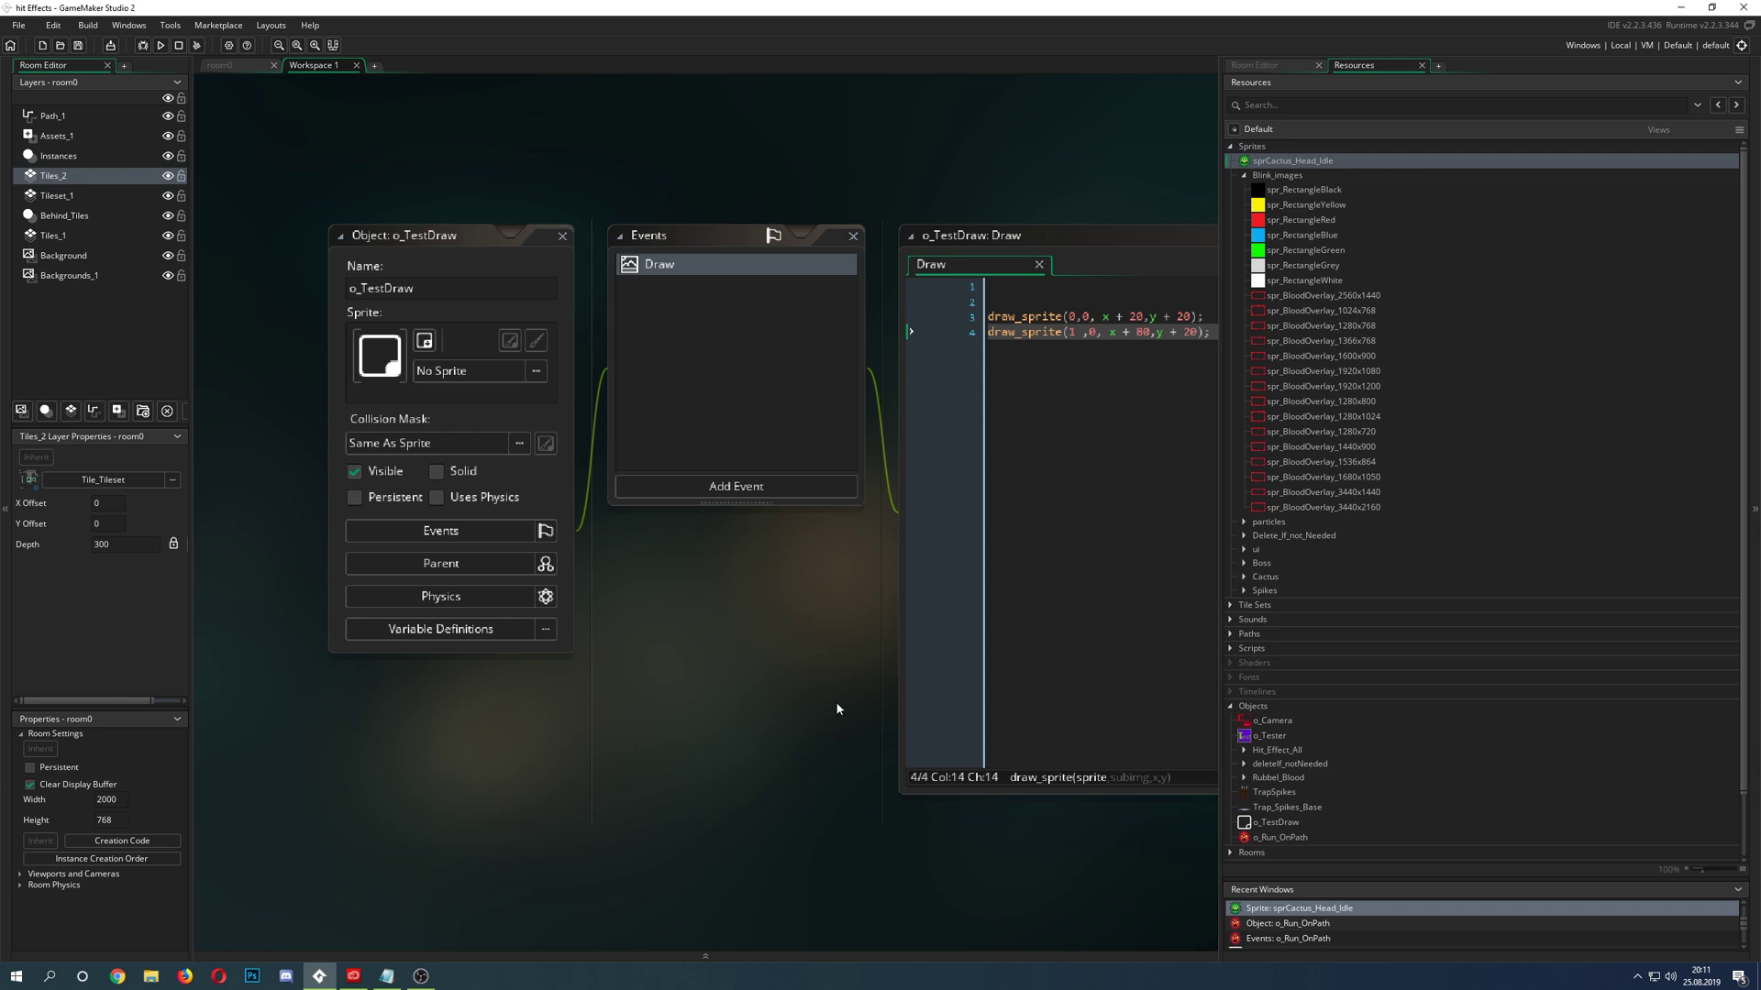
- Open the Preferences window from the File menu
left_click(20, 25)
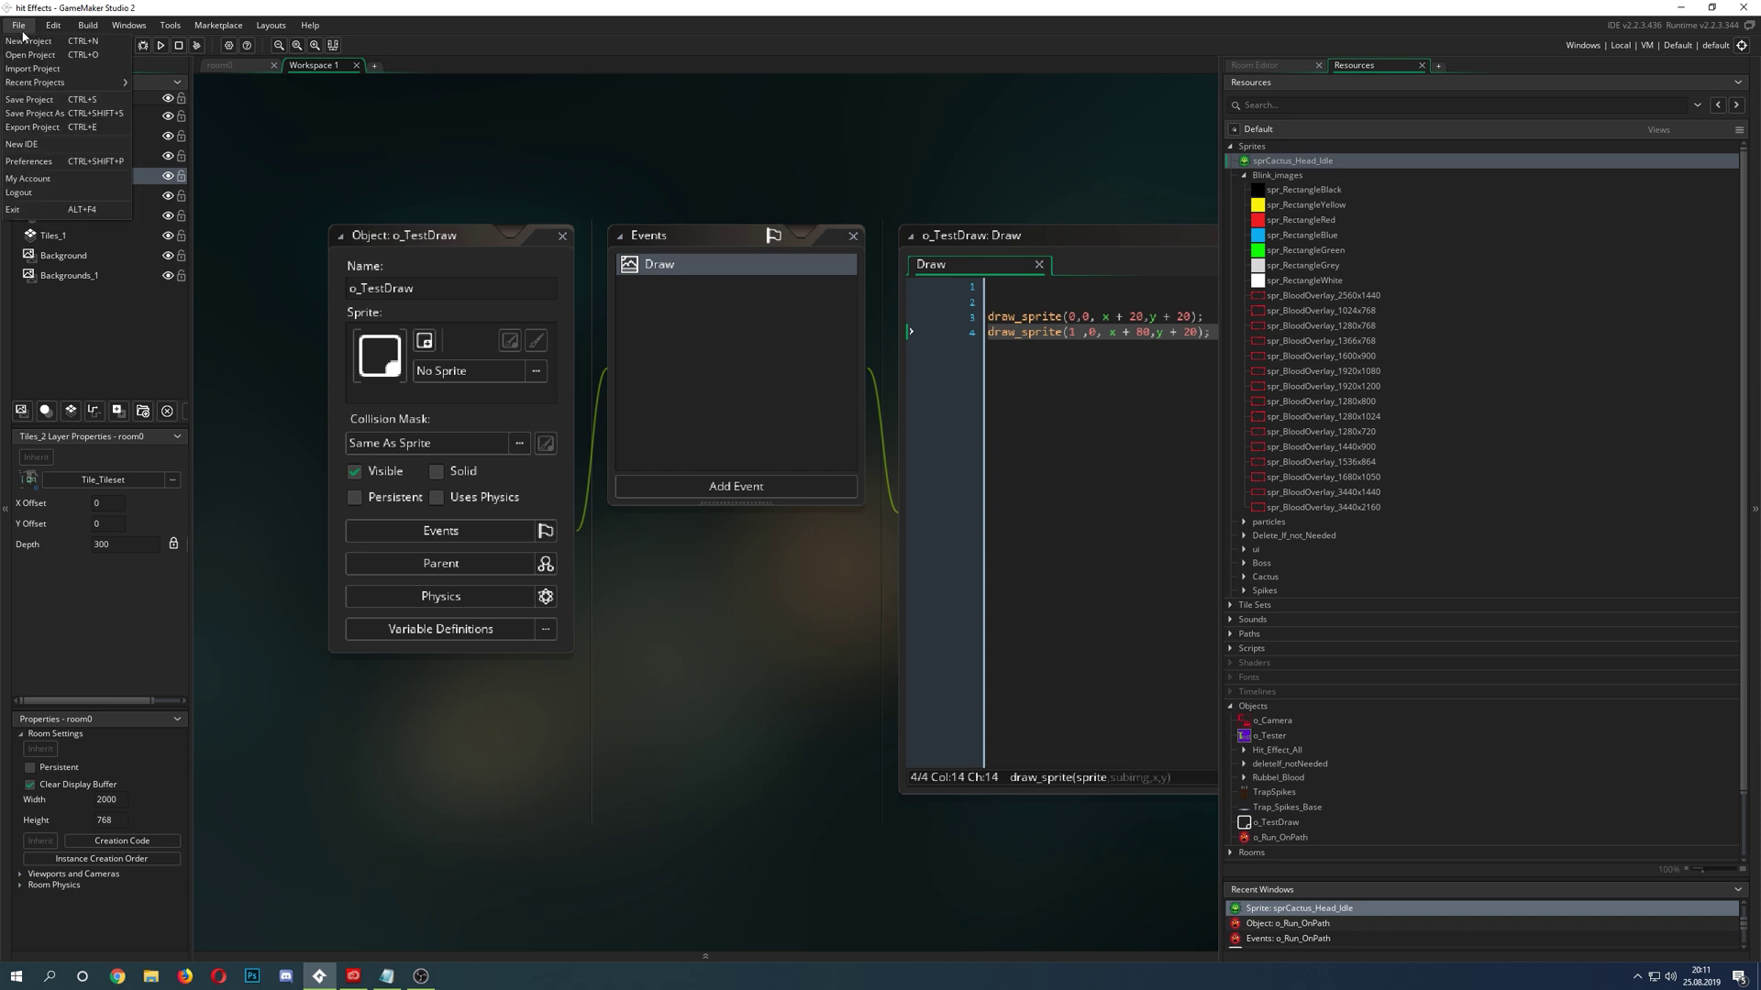
left_click(55, 163)
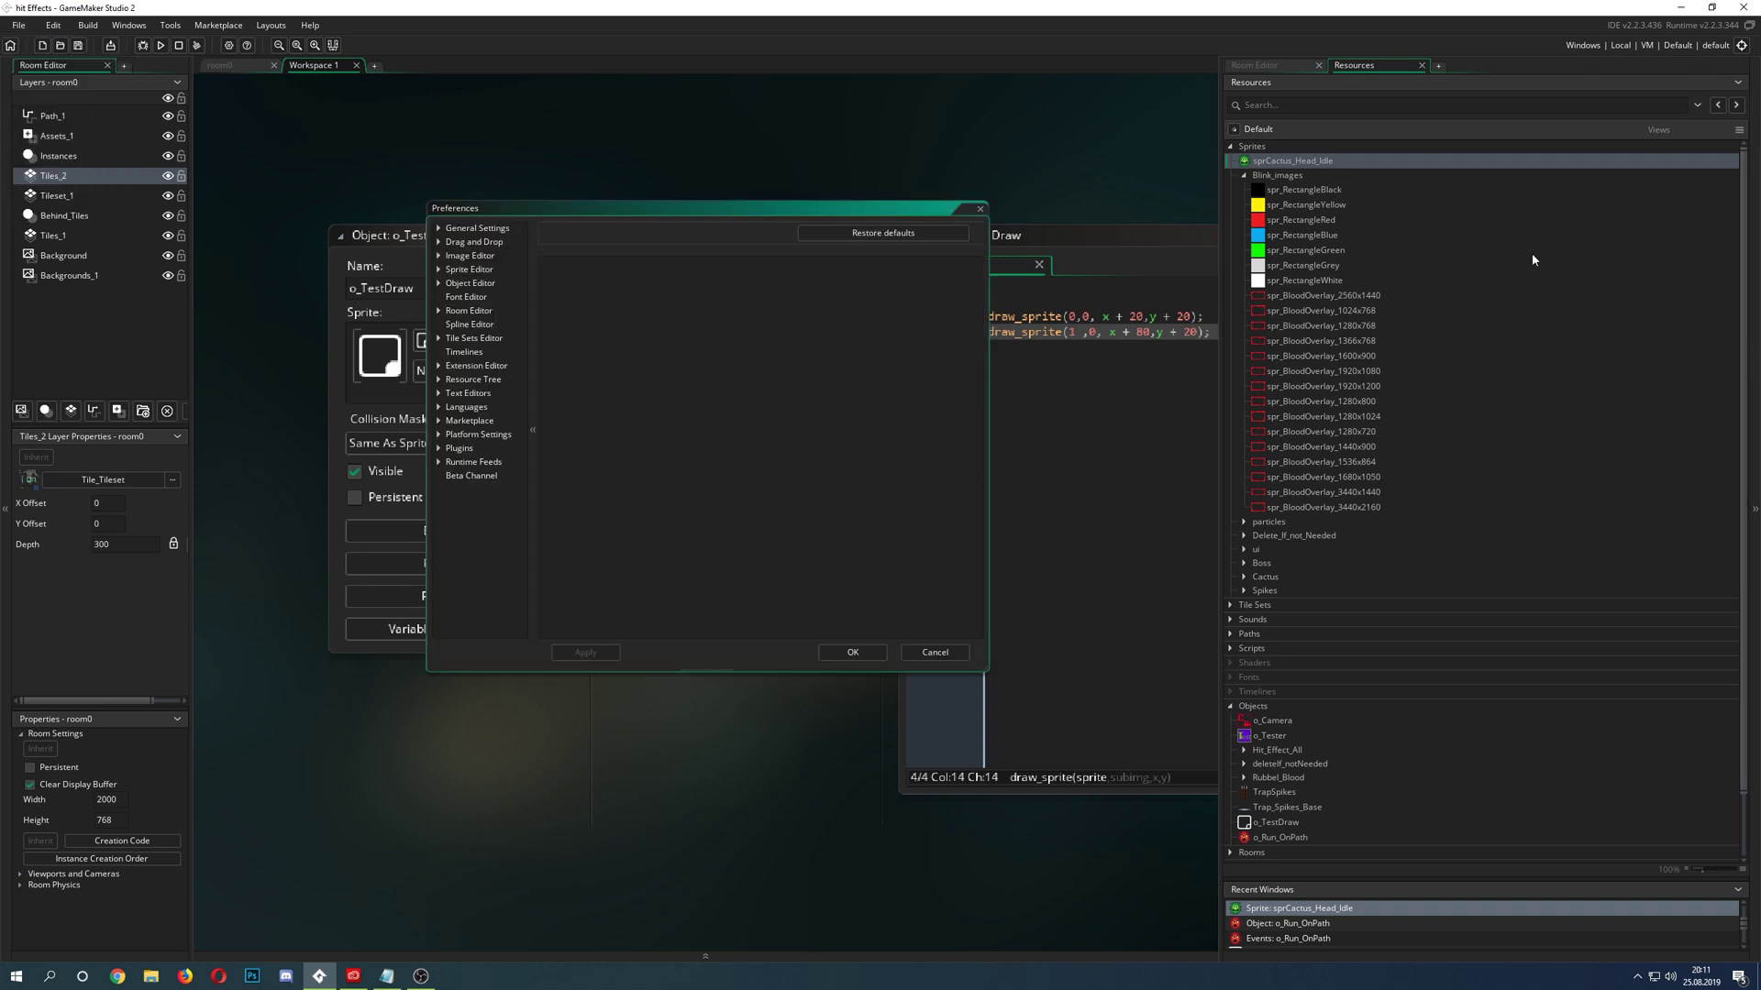
left_click(22, 24)
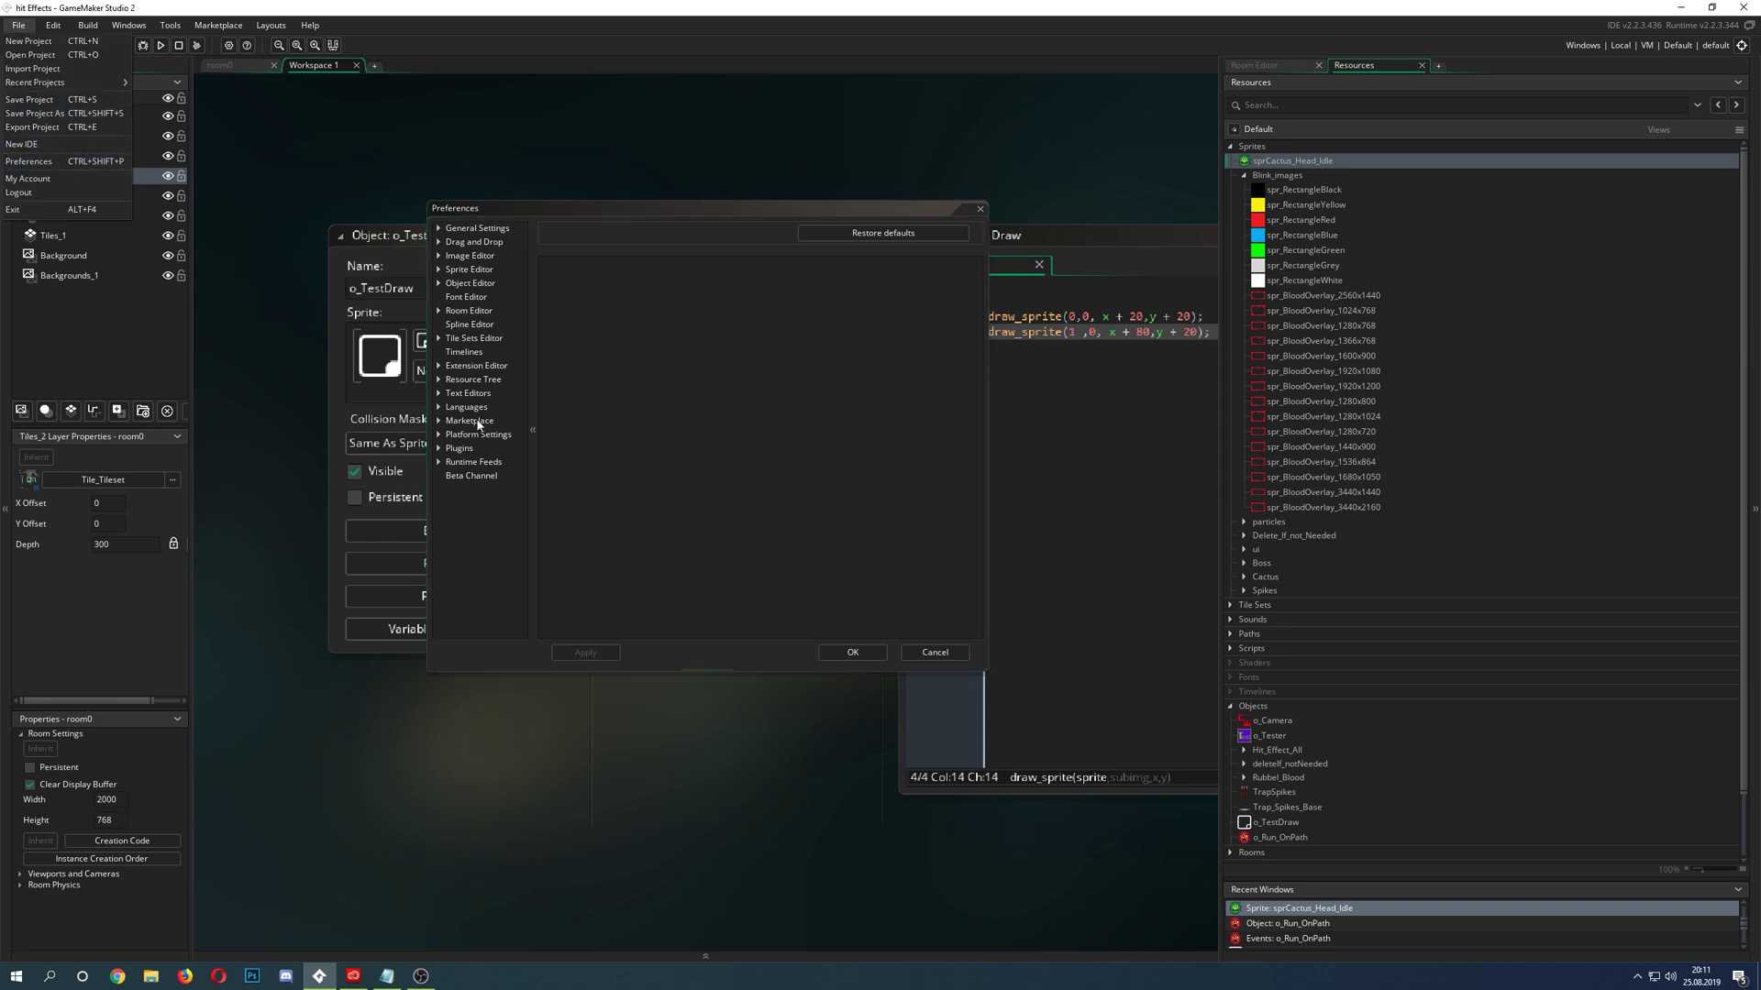
- In Resource Tree colour preferences, set the node selection highlight to dark blue
left_click(438, 380)
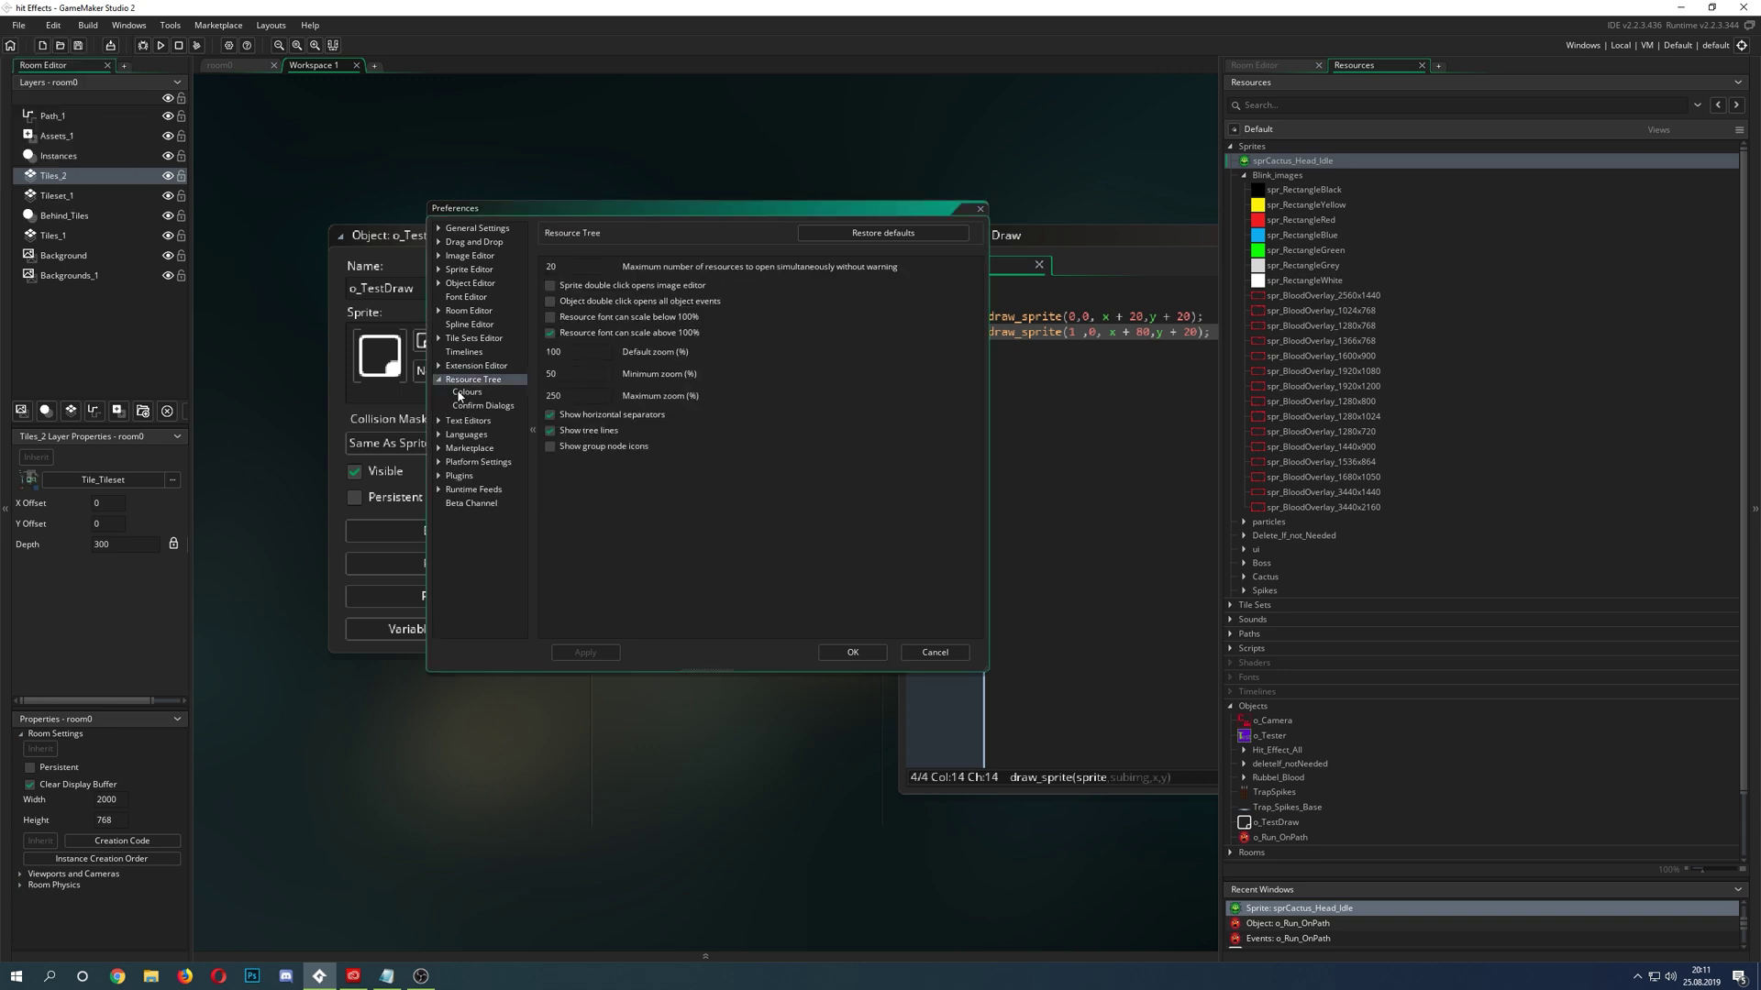
left_click(468, 392)
scroll(723, 464, "down", 2)
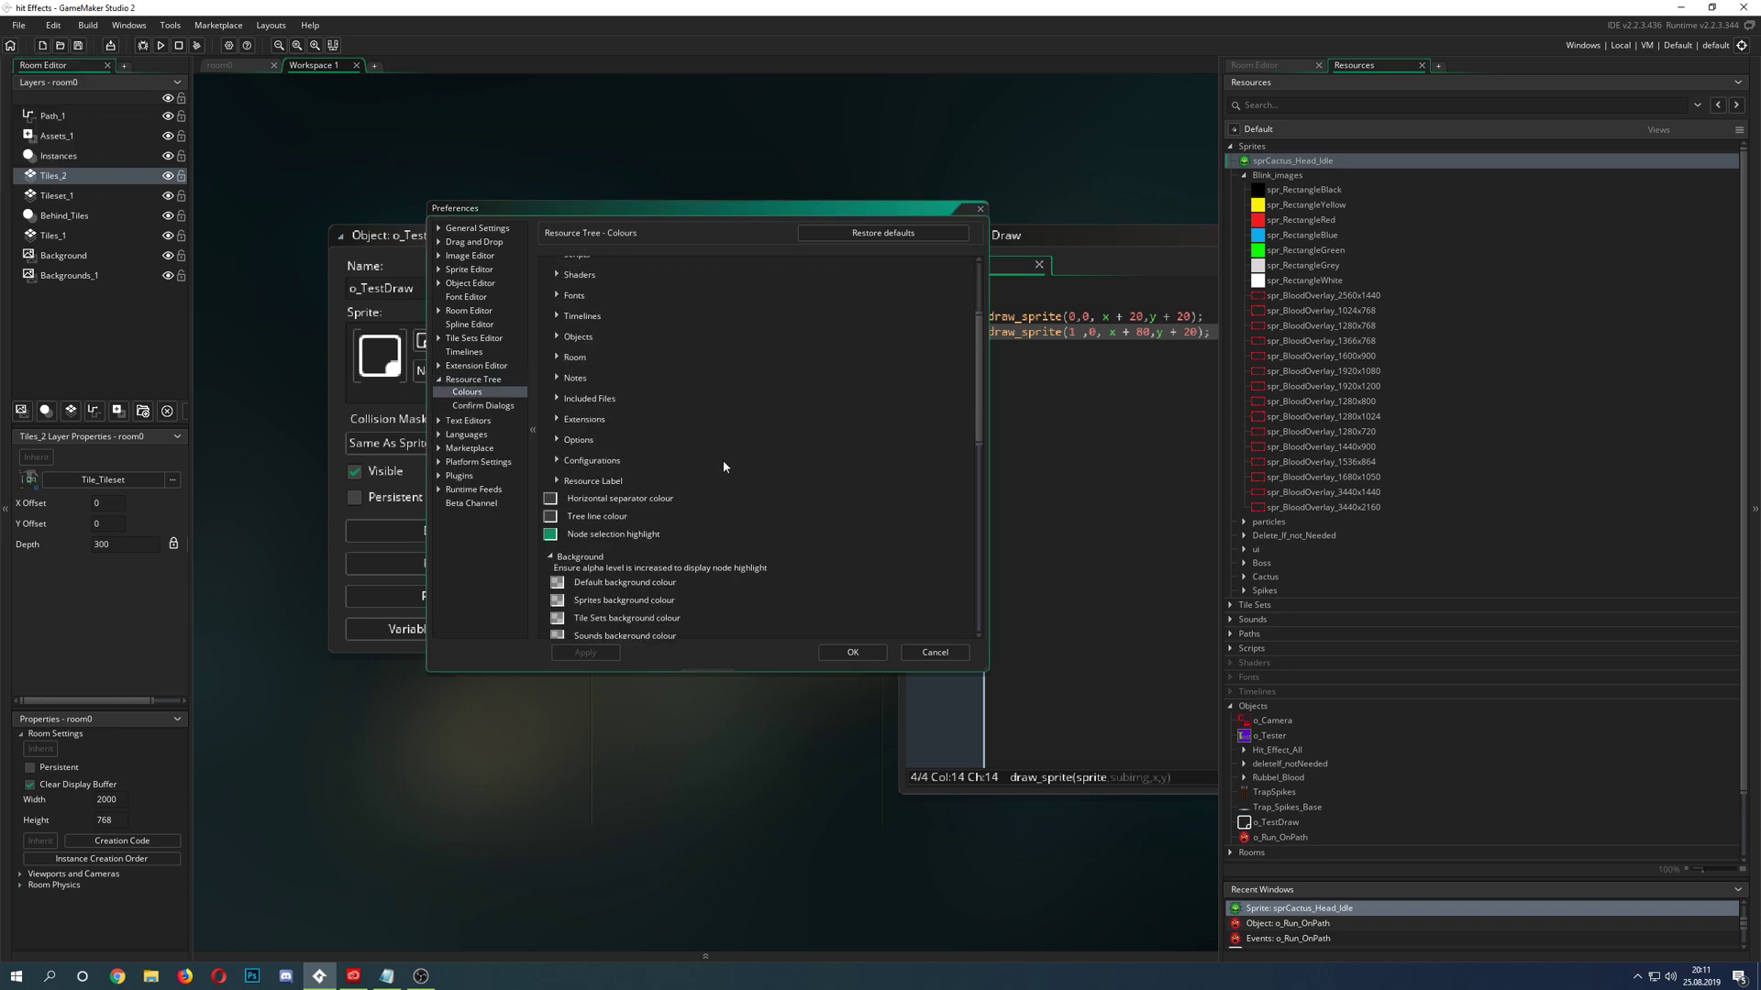
scroll(724, 467, "down", 3)
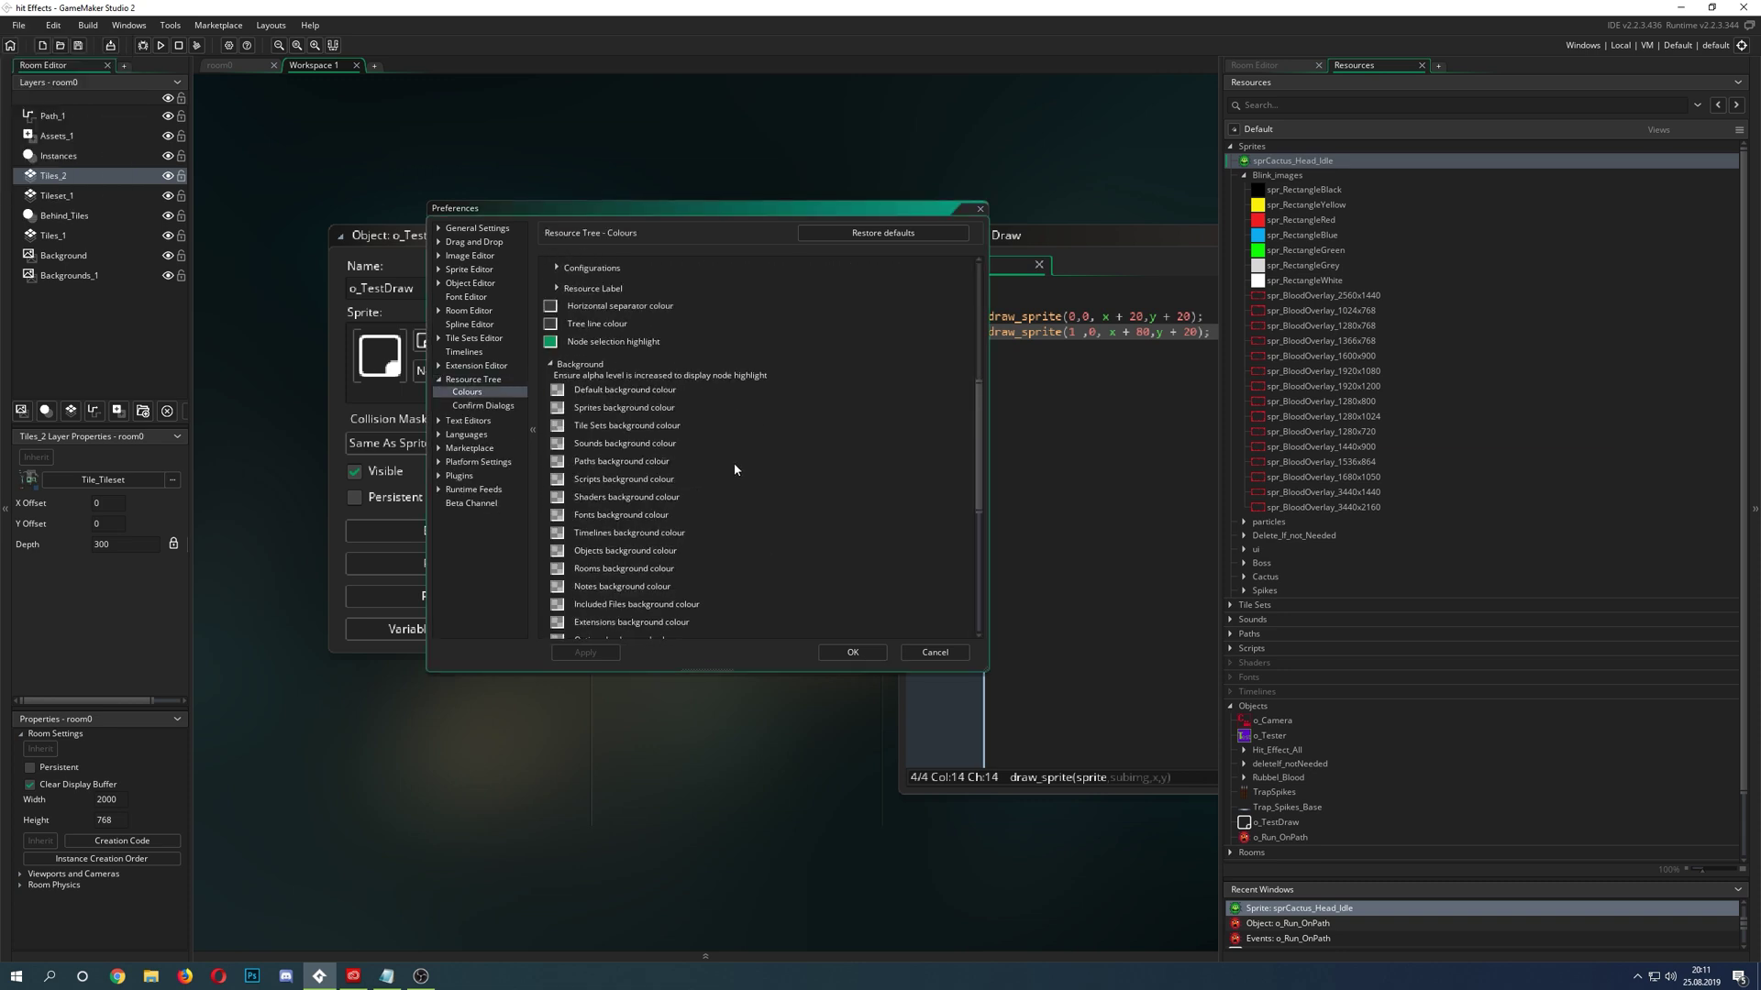
left_click(550, 341)
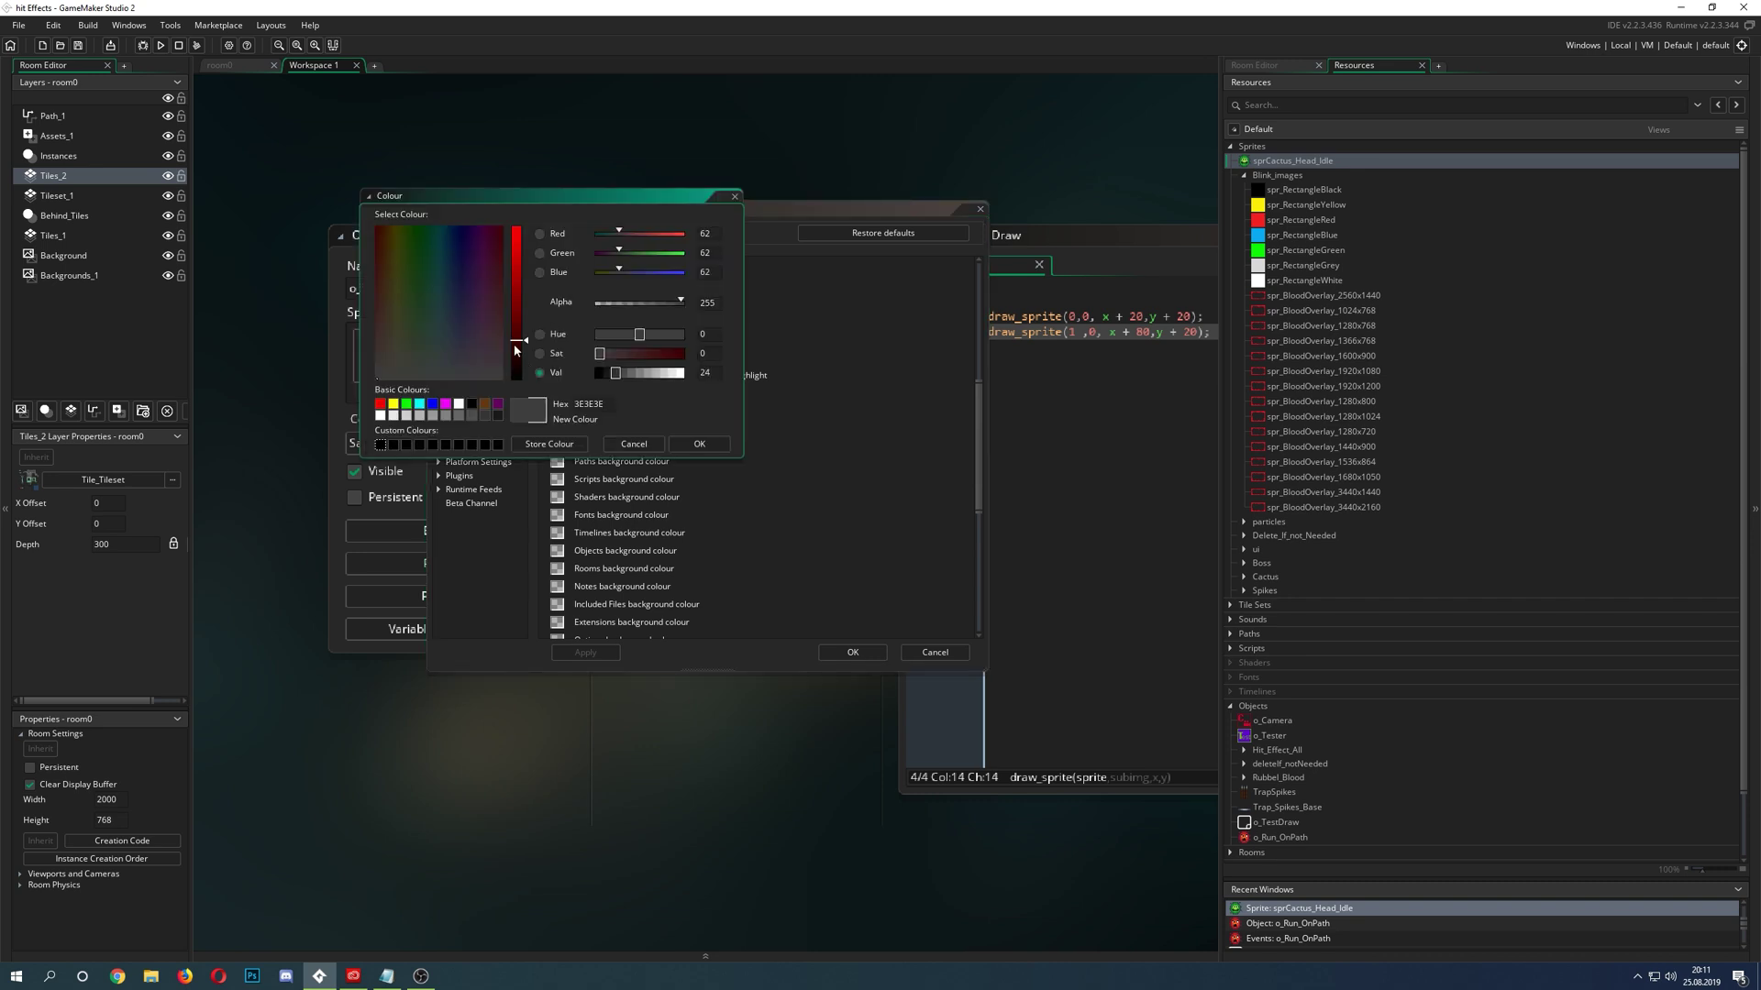
left_click(699, 444)
- Make the horizontal separator dark red and resource labels cyan, then apply and close Preferences
left_click(550, 306)
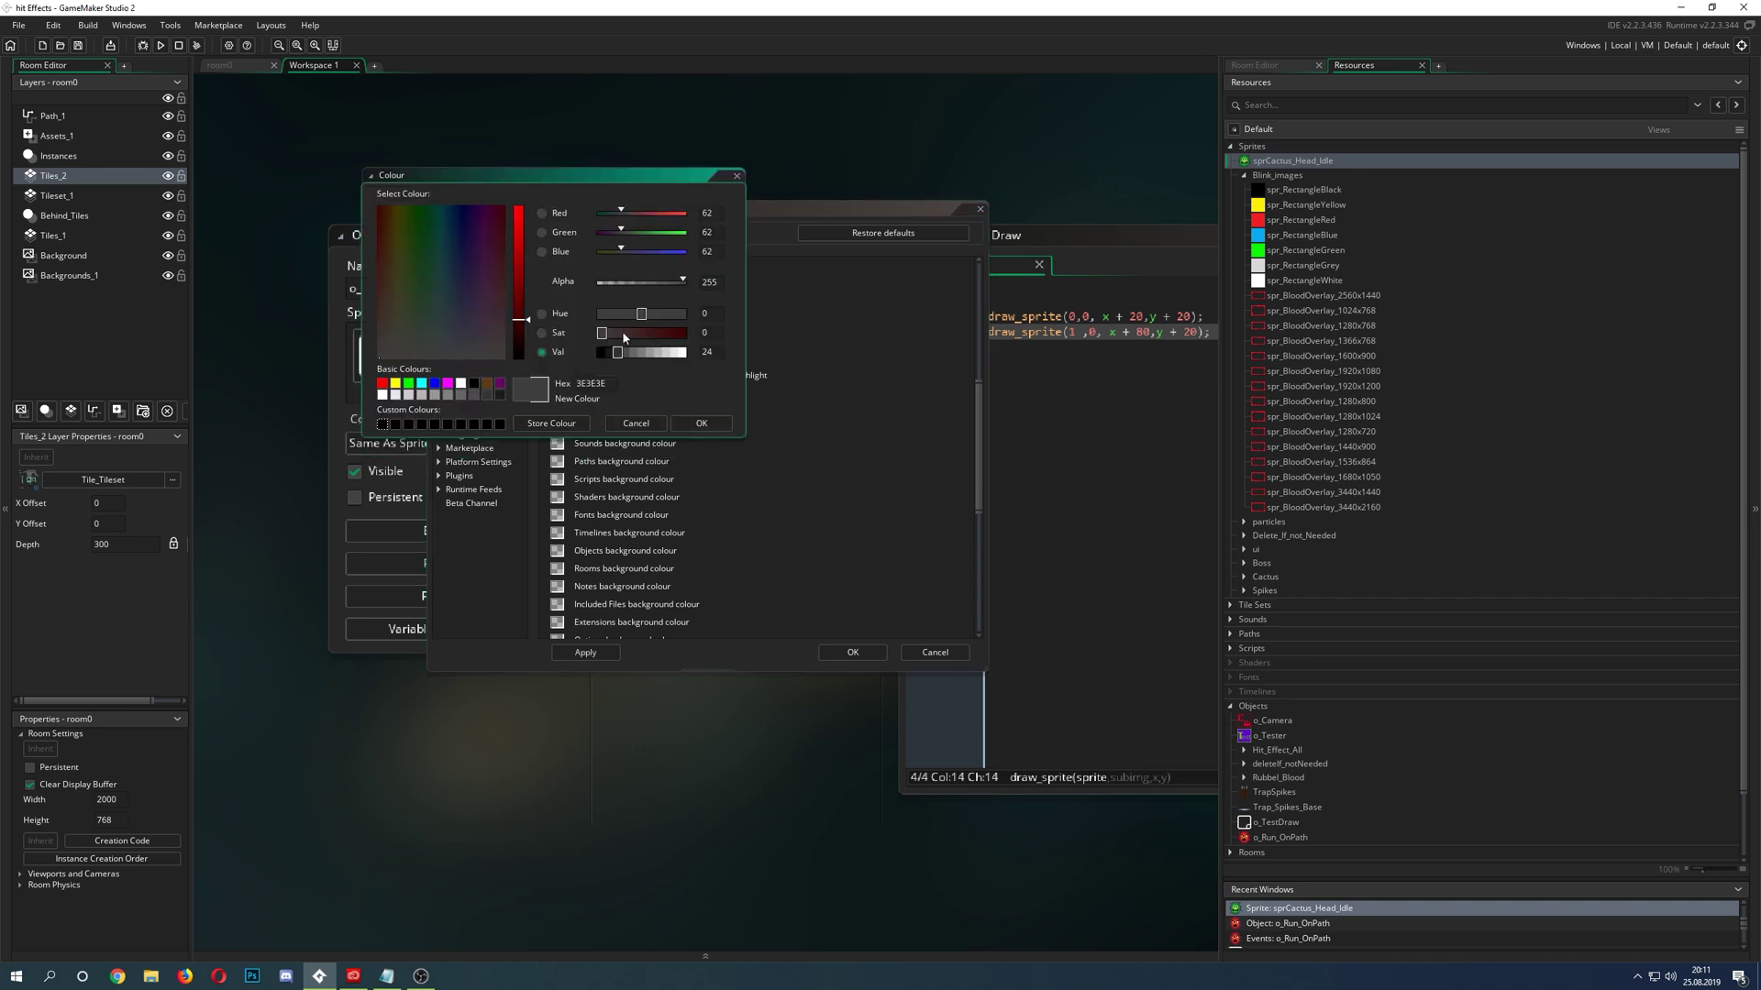
left_click(673, 333)
left_click(697, 426)
scroll(642, 390, "up", 4)
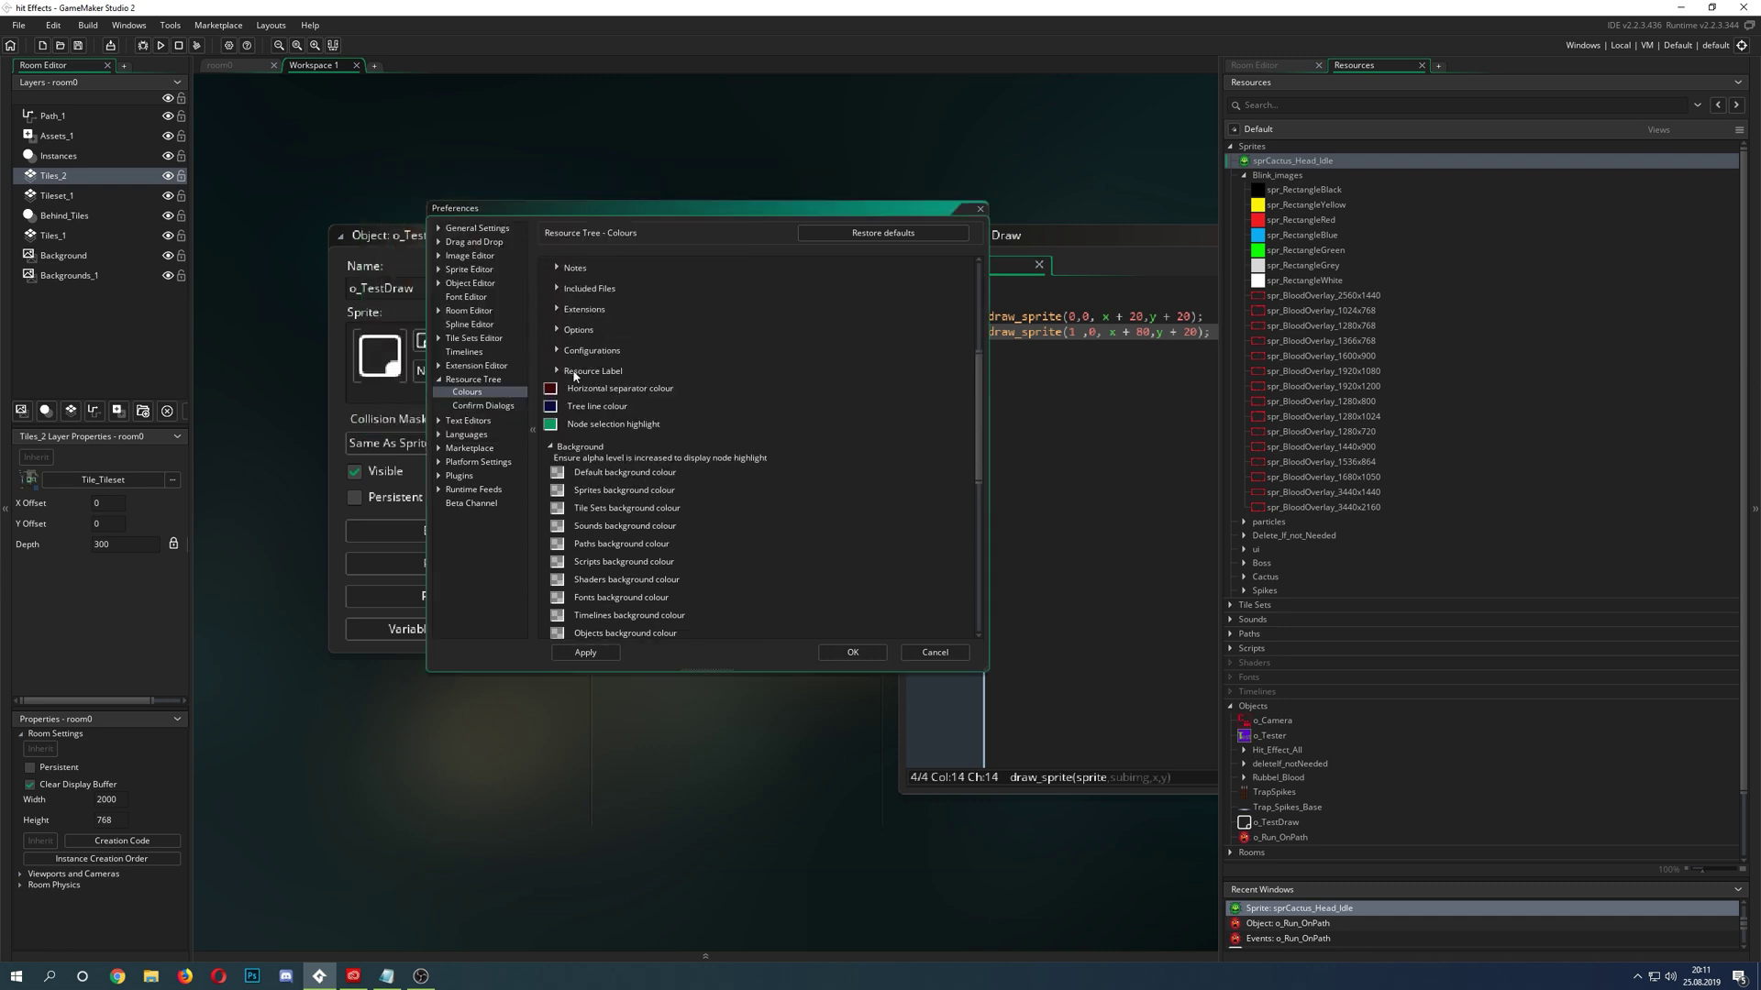
left_click(653, 391)
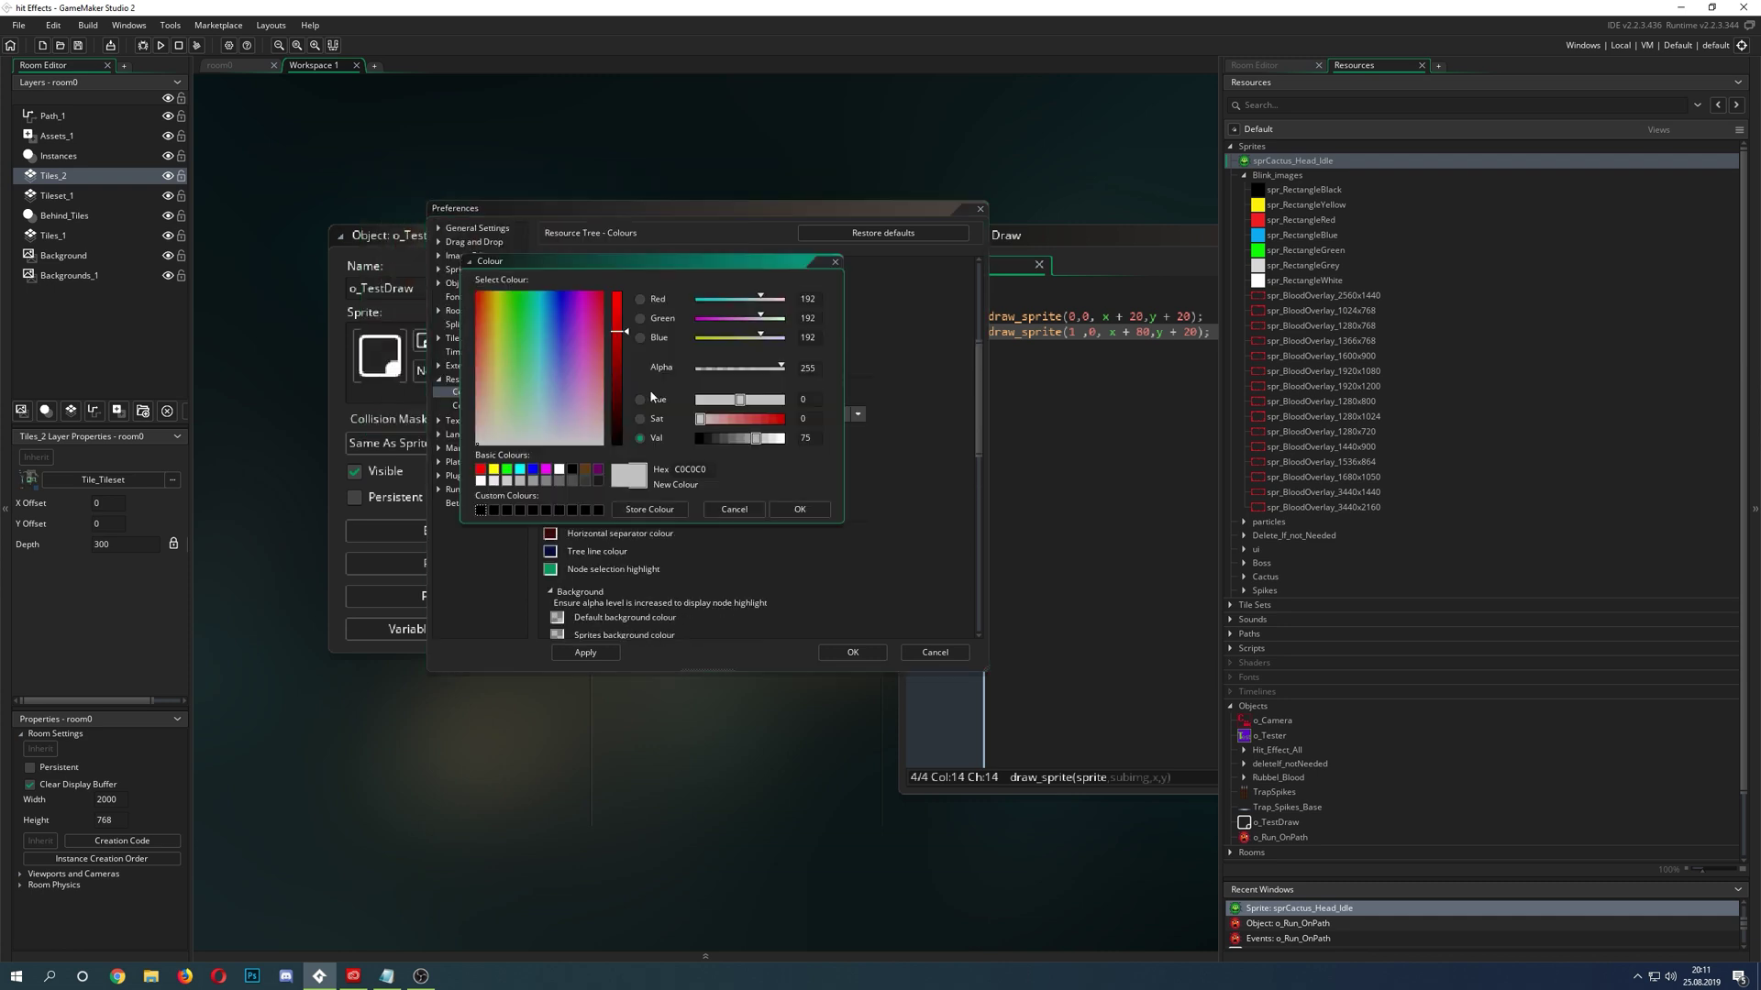
left_click(519, 470)
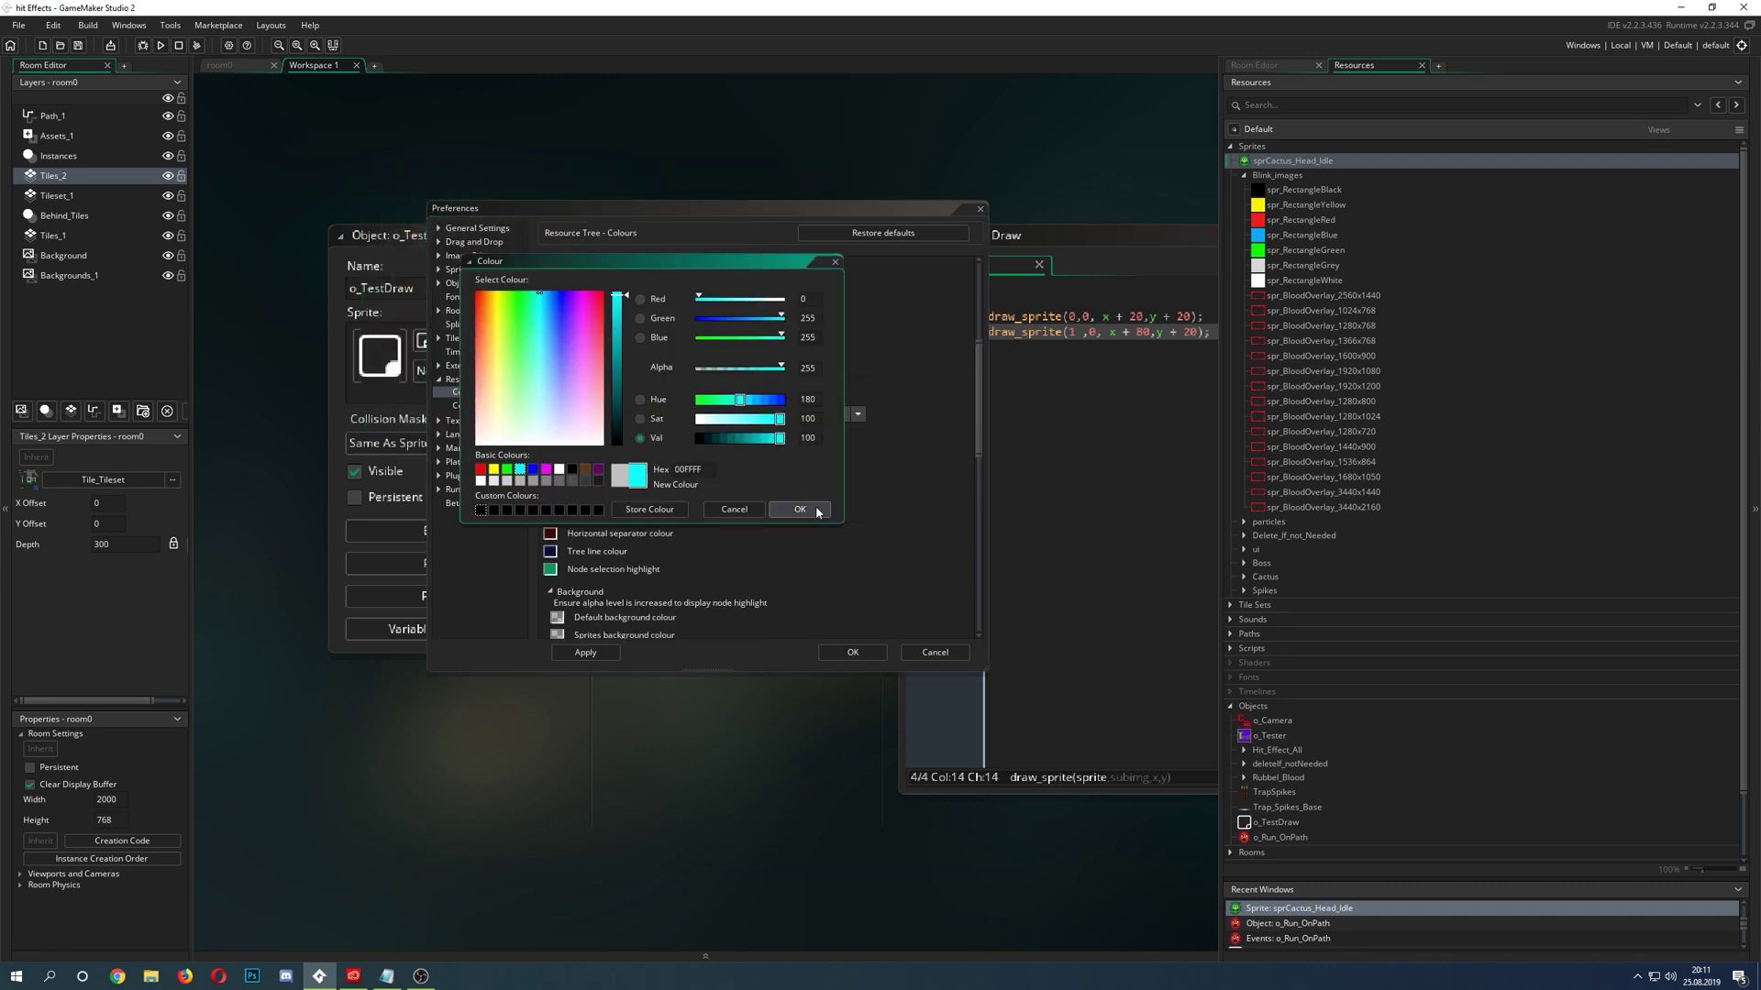
left_click(780, 510)
left_click(585, 653)
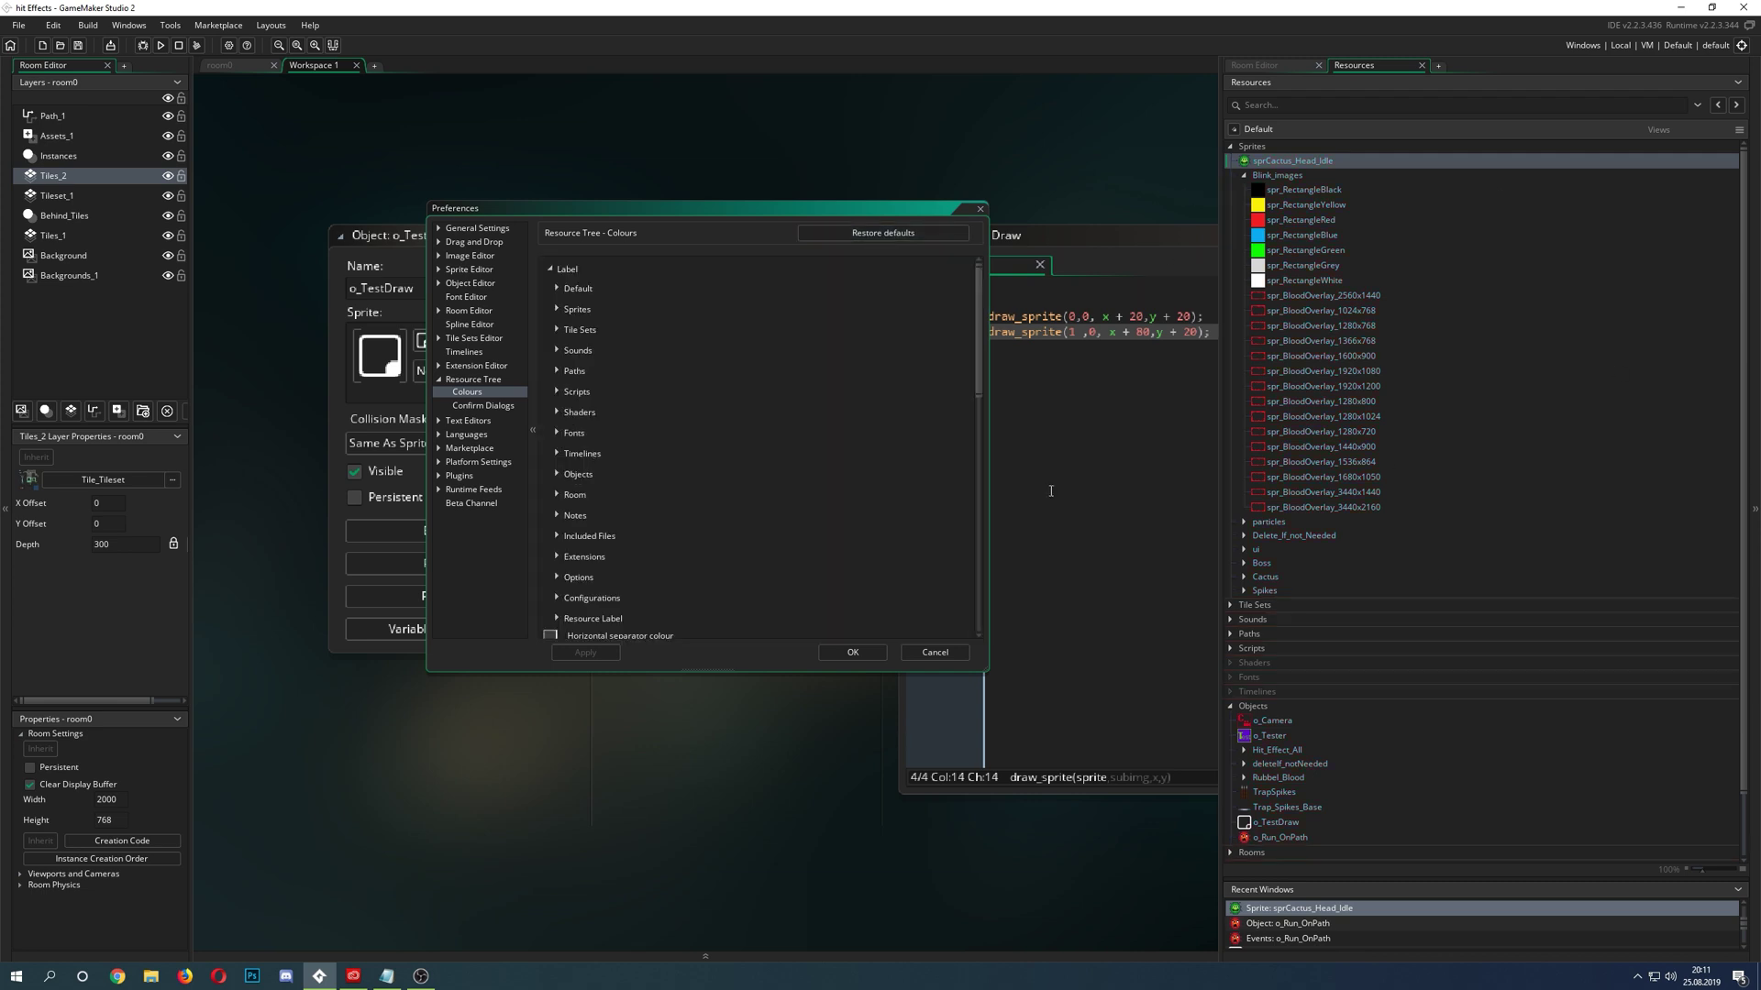
left_click(852, 653)
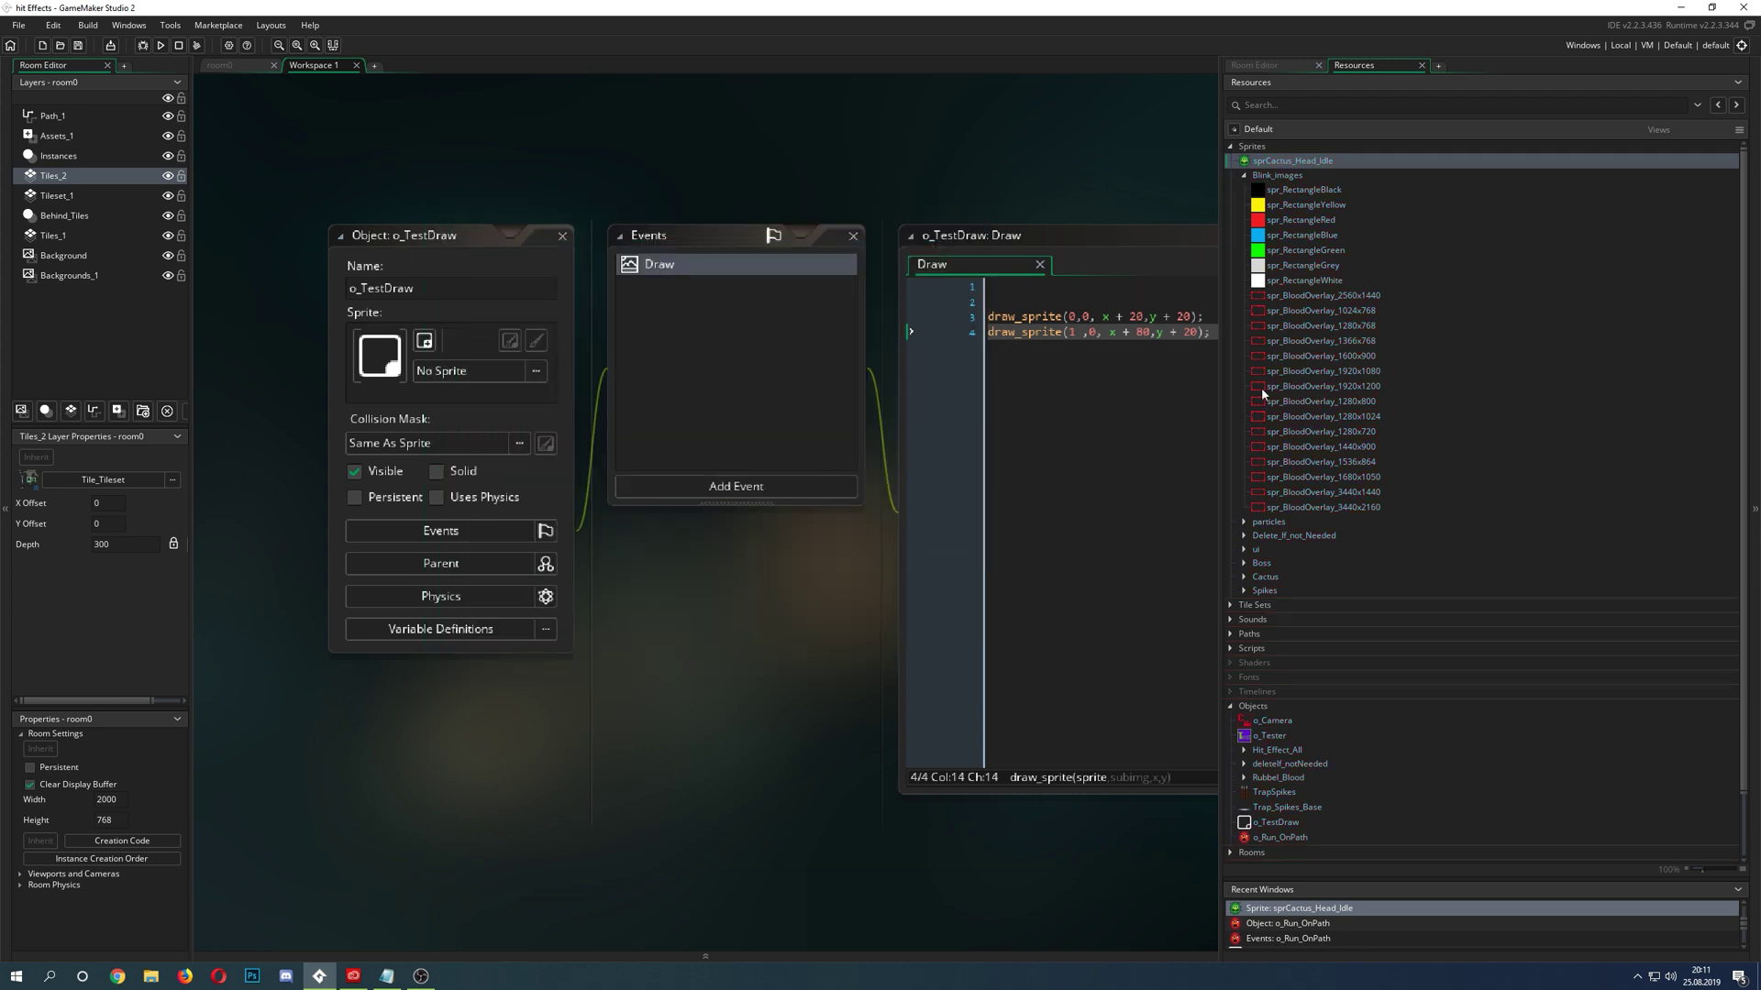
- Close the o_TestDraw editor, switch to room0, and show a narrower Resources dock
left_click(561, 236)
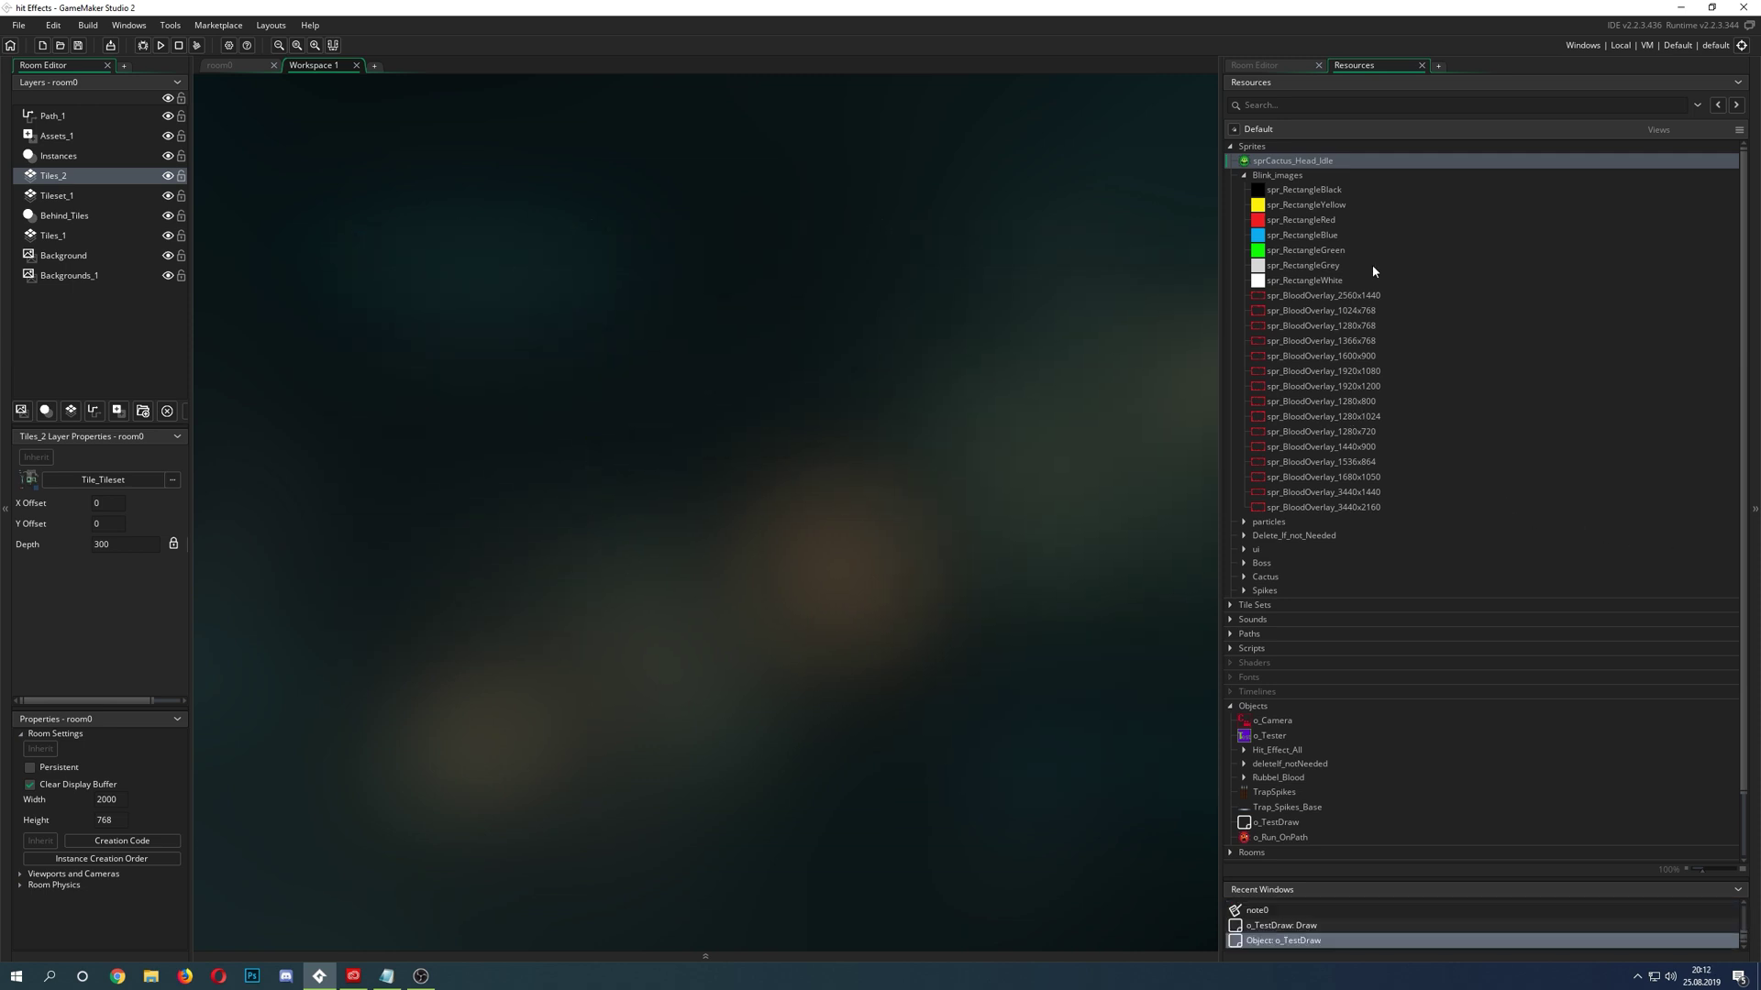
left_click(1229, 146)
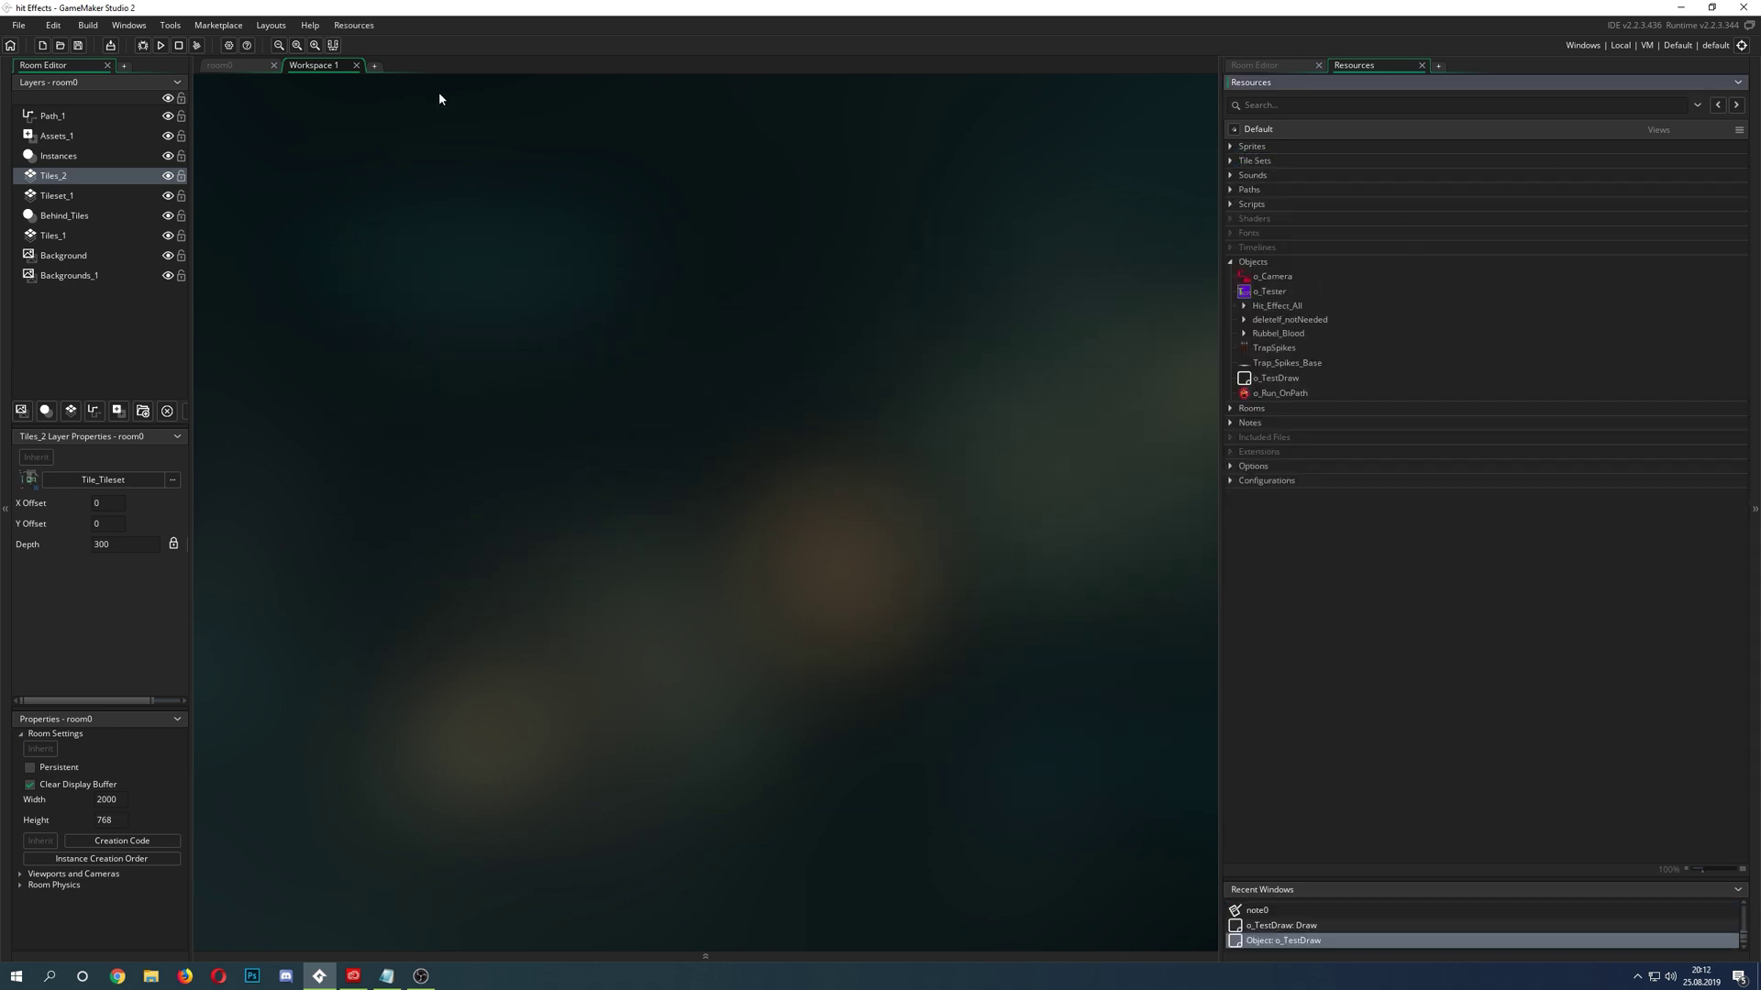
left_click(211, 63)
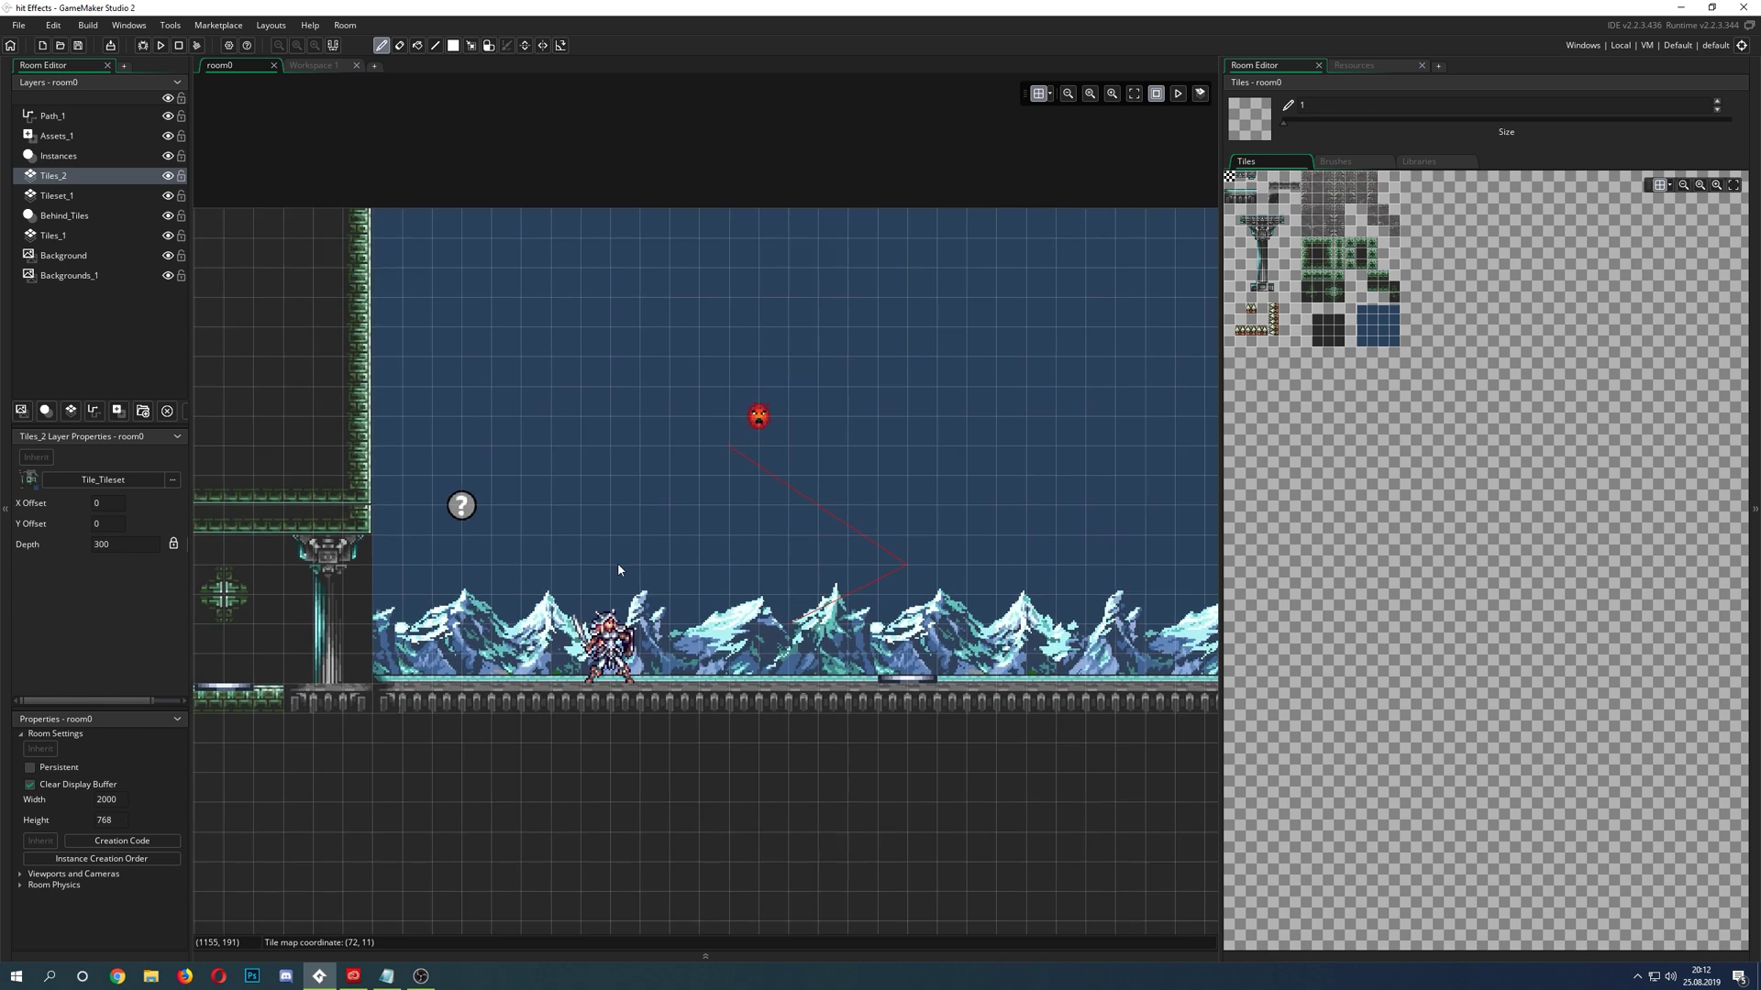
left_click(1370, 66)
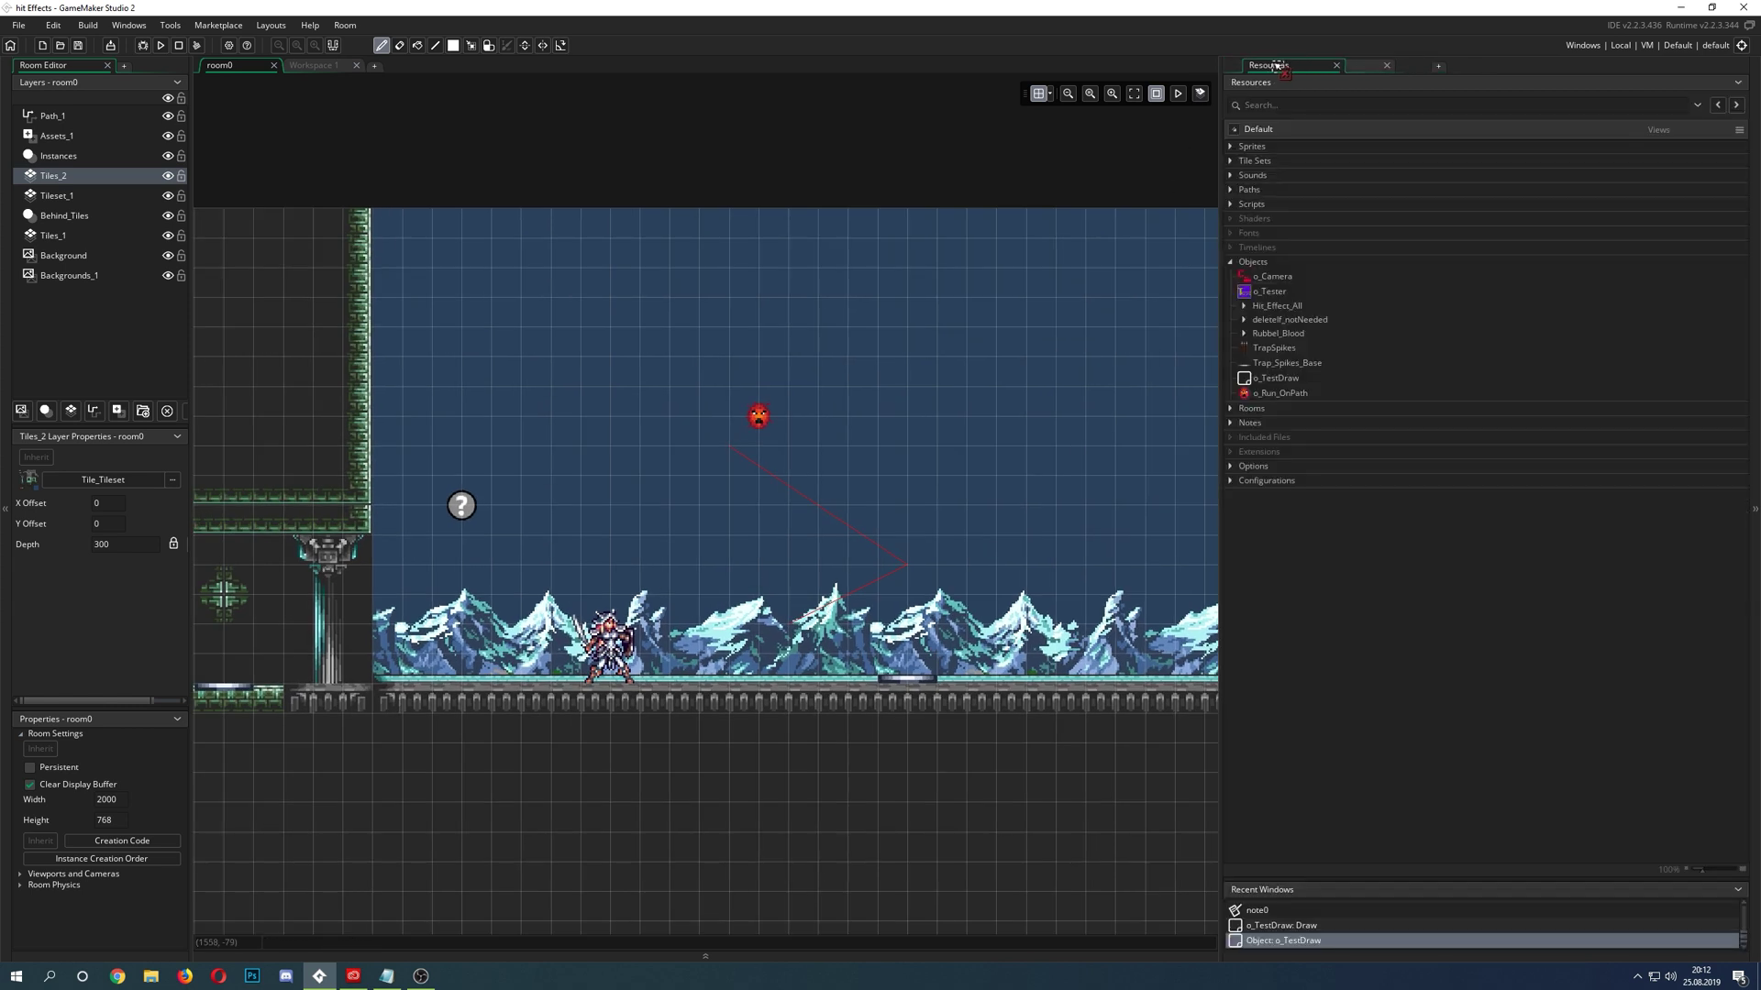
left_click_drag(1218, 253, 1310, 257)
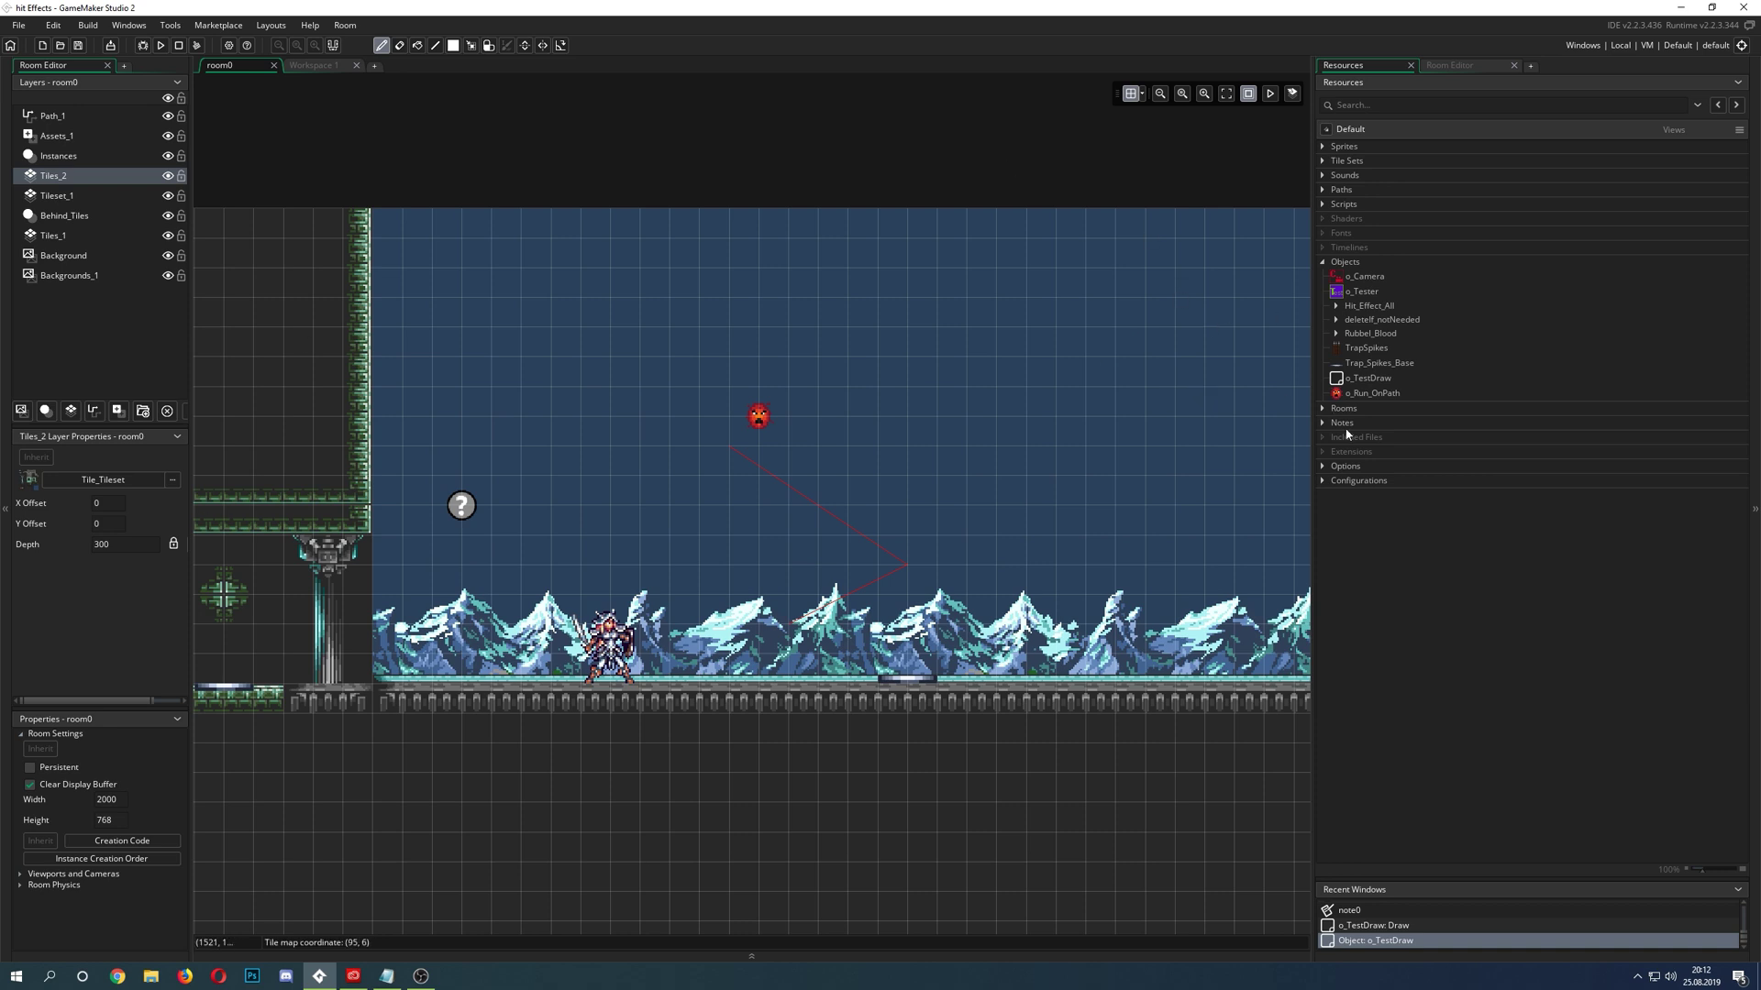
- Expand and collapse the Rooms category, select o_Tester, then select the Instances layer
left_click(1323, 412)
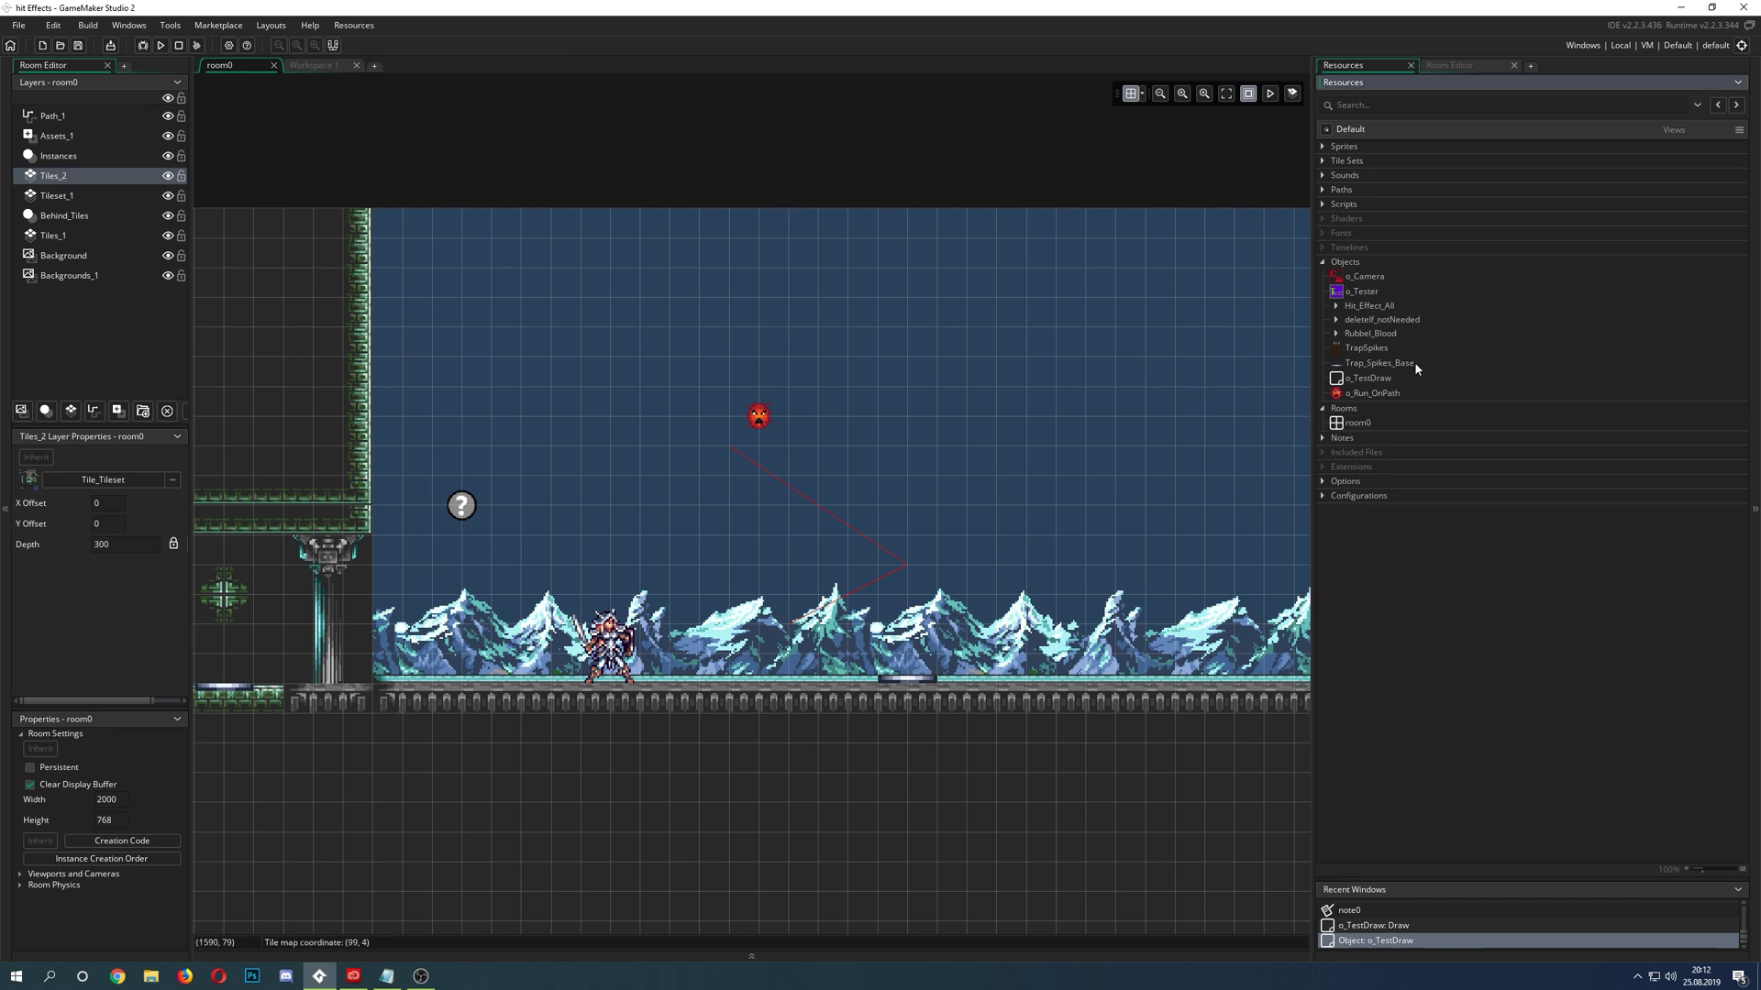
left_click(1323, 408)
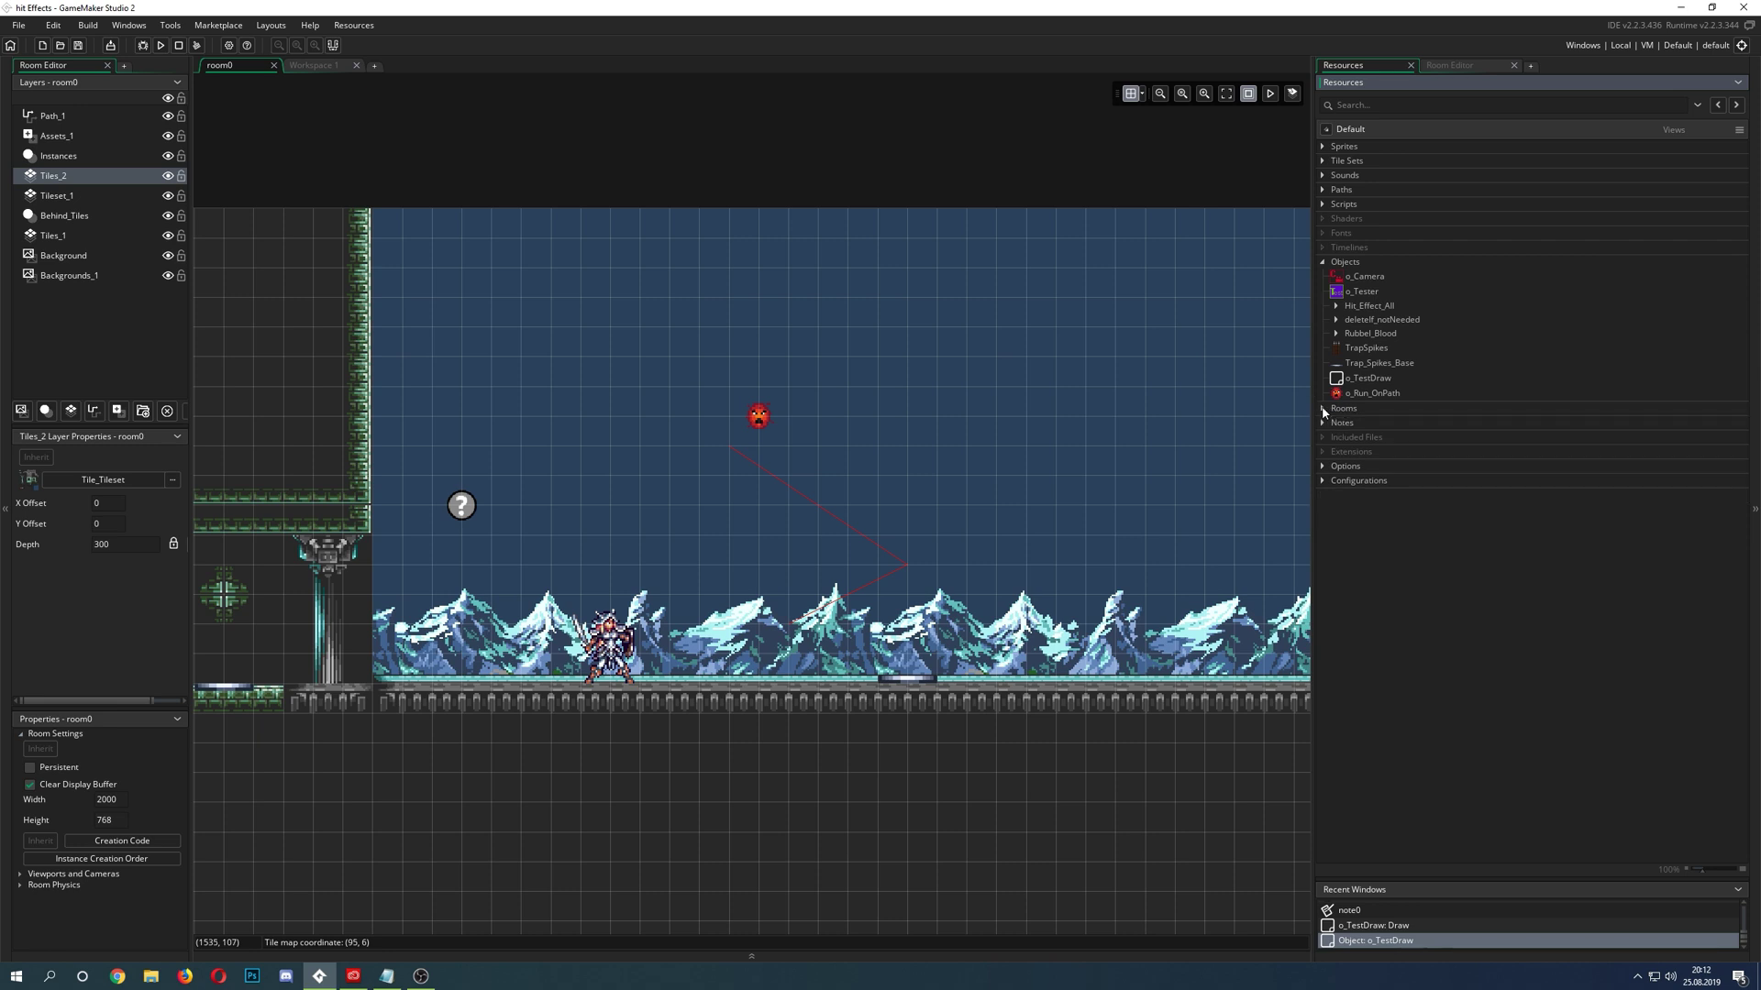
left_click(1367, 292)
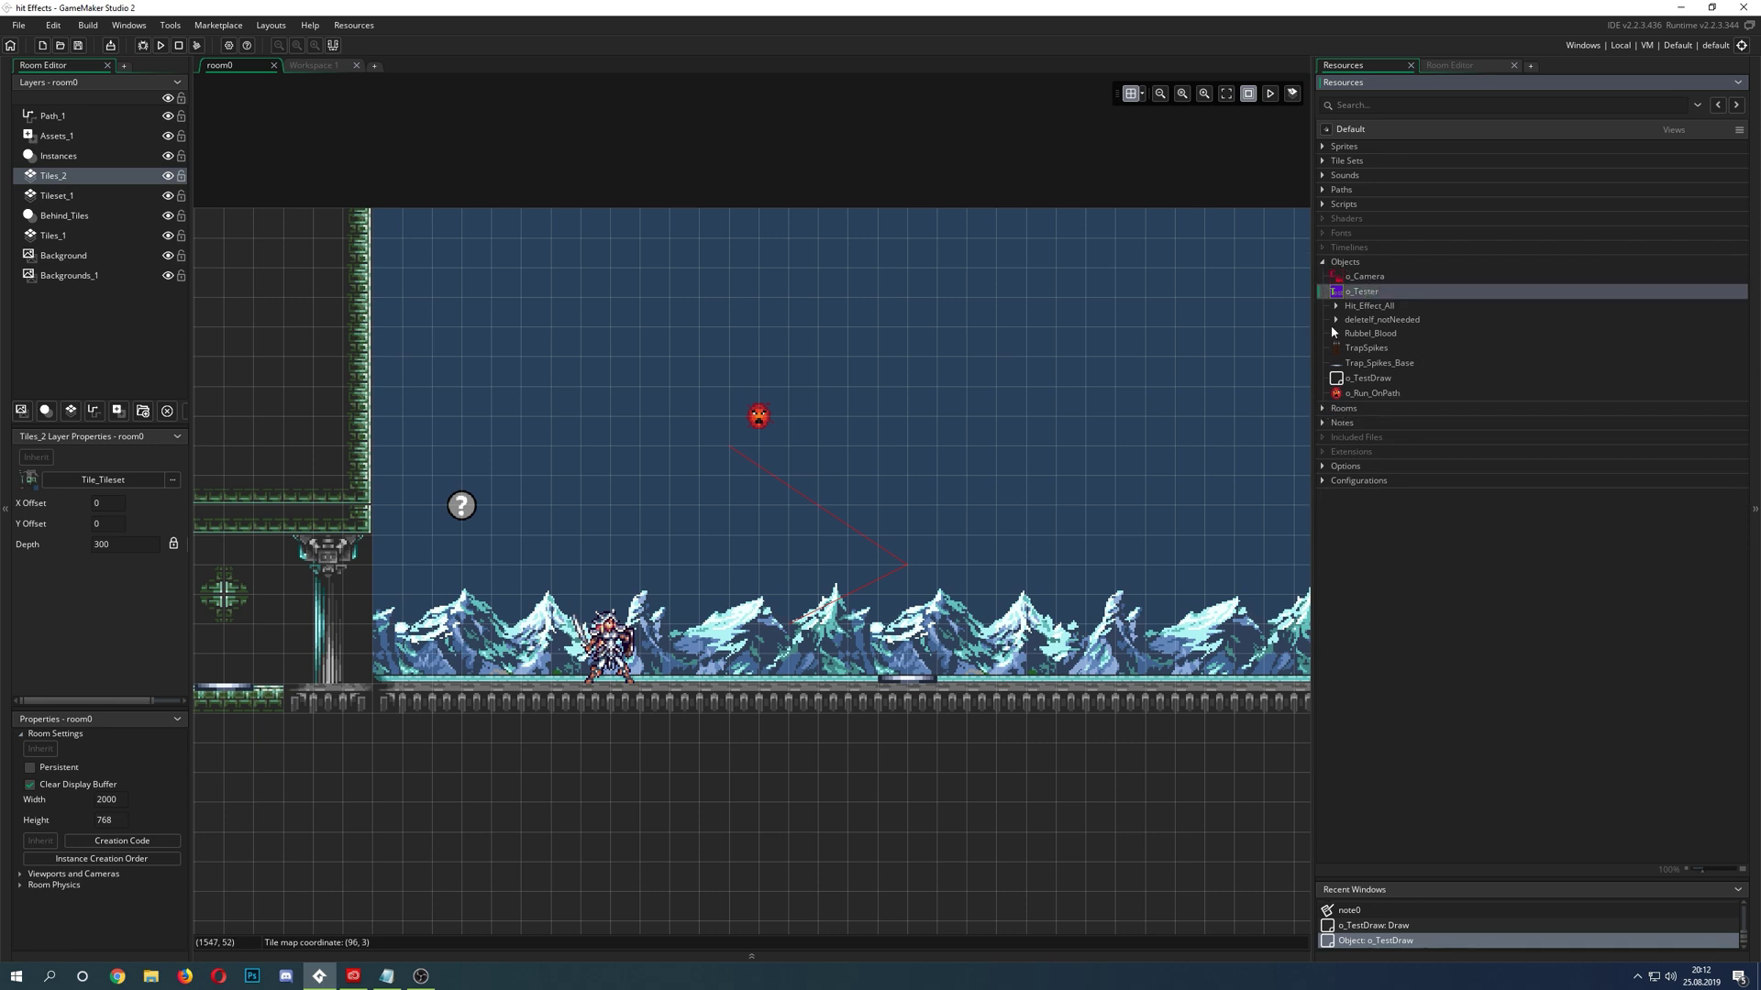
left_click(72, 156)
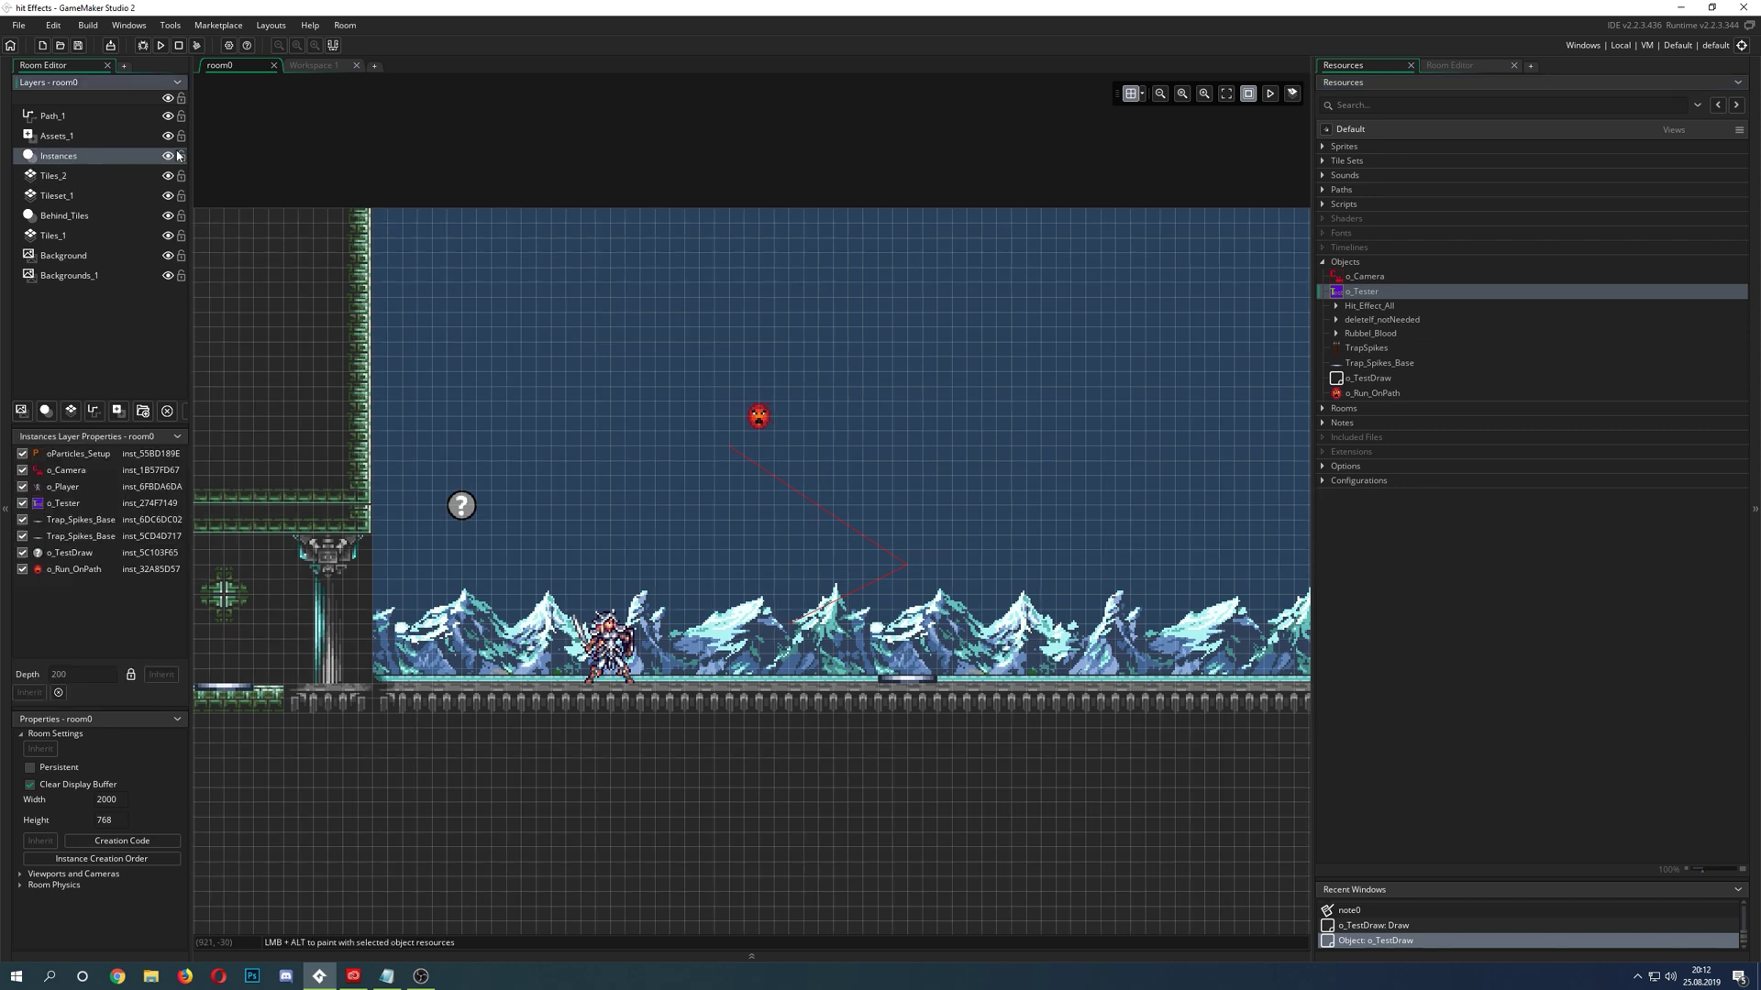
- On the Assets_1 layer, place spr_Asset from Sprites > Spikes on the ground right of the knight
left_click(78, 136)
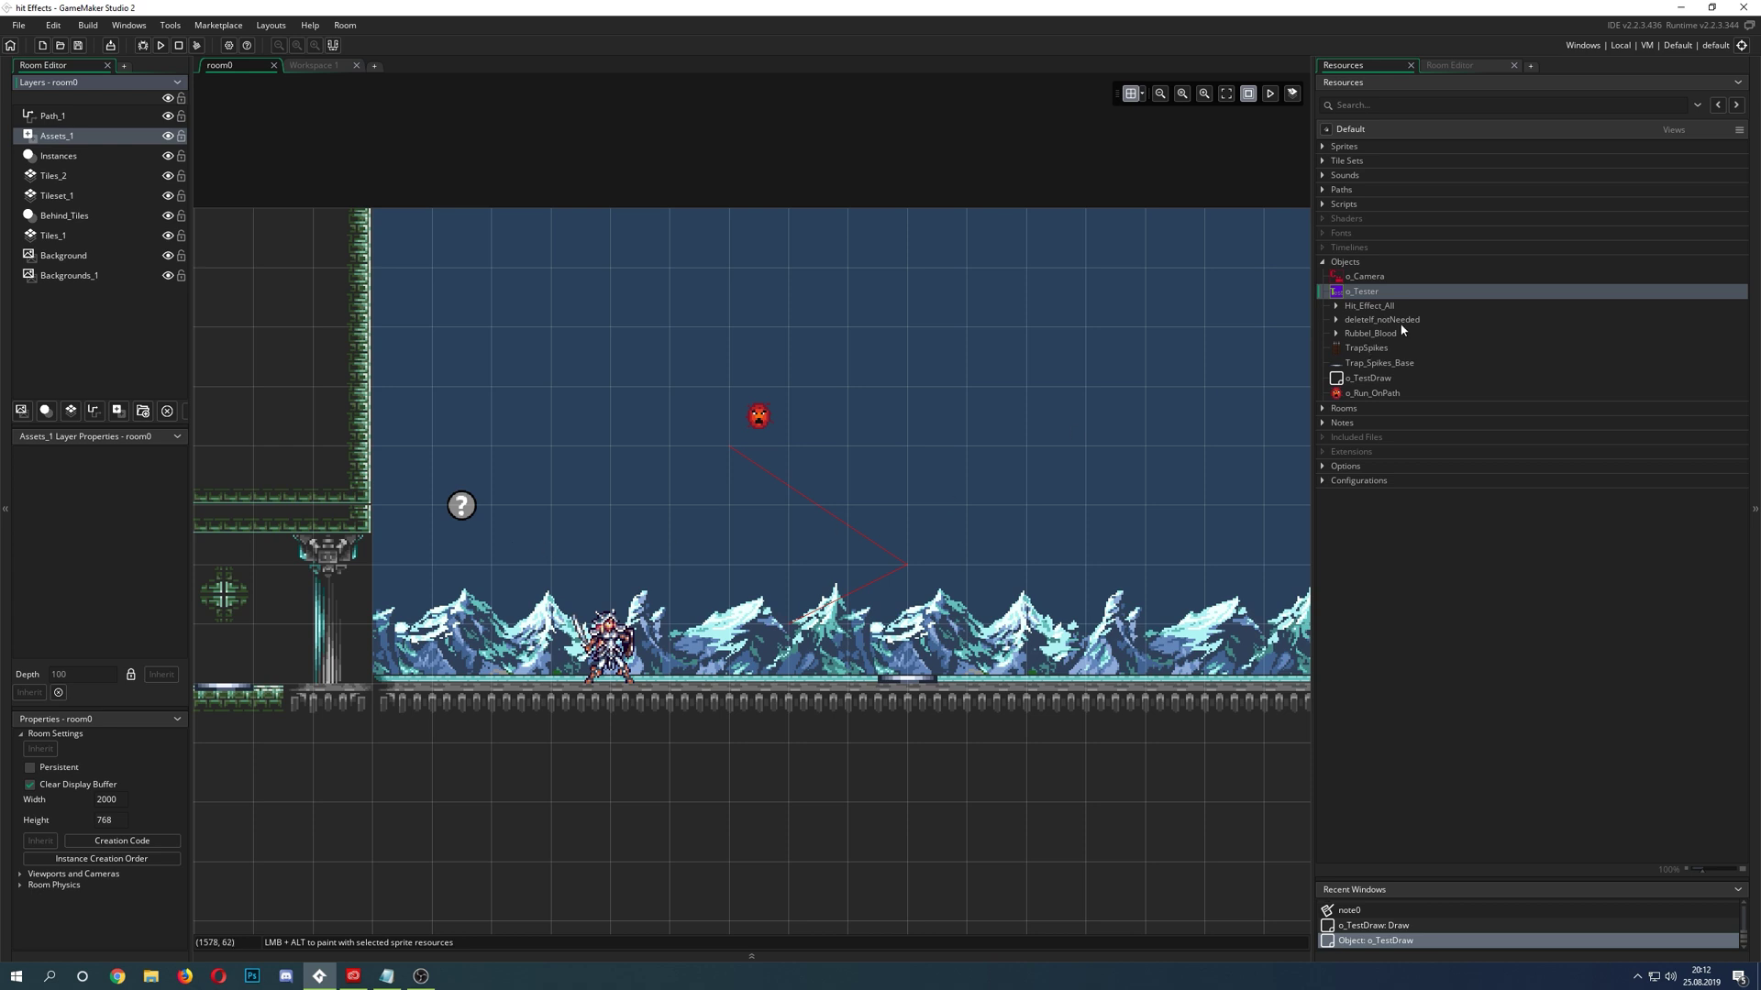
left_click(1322, 147)
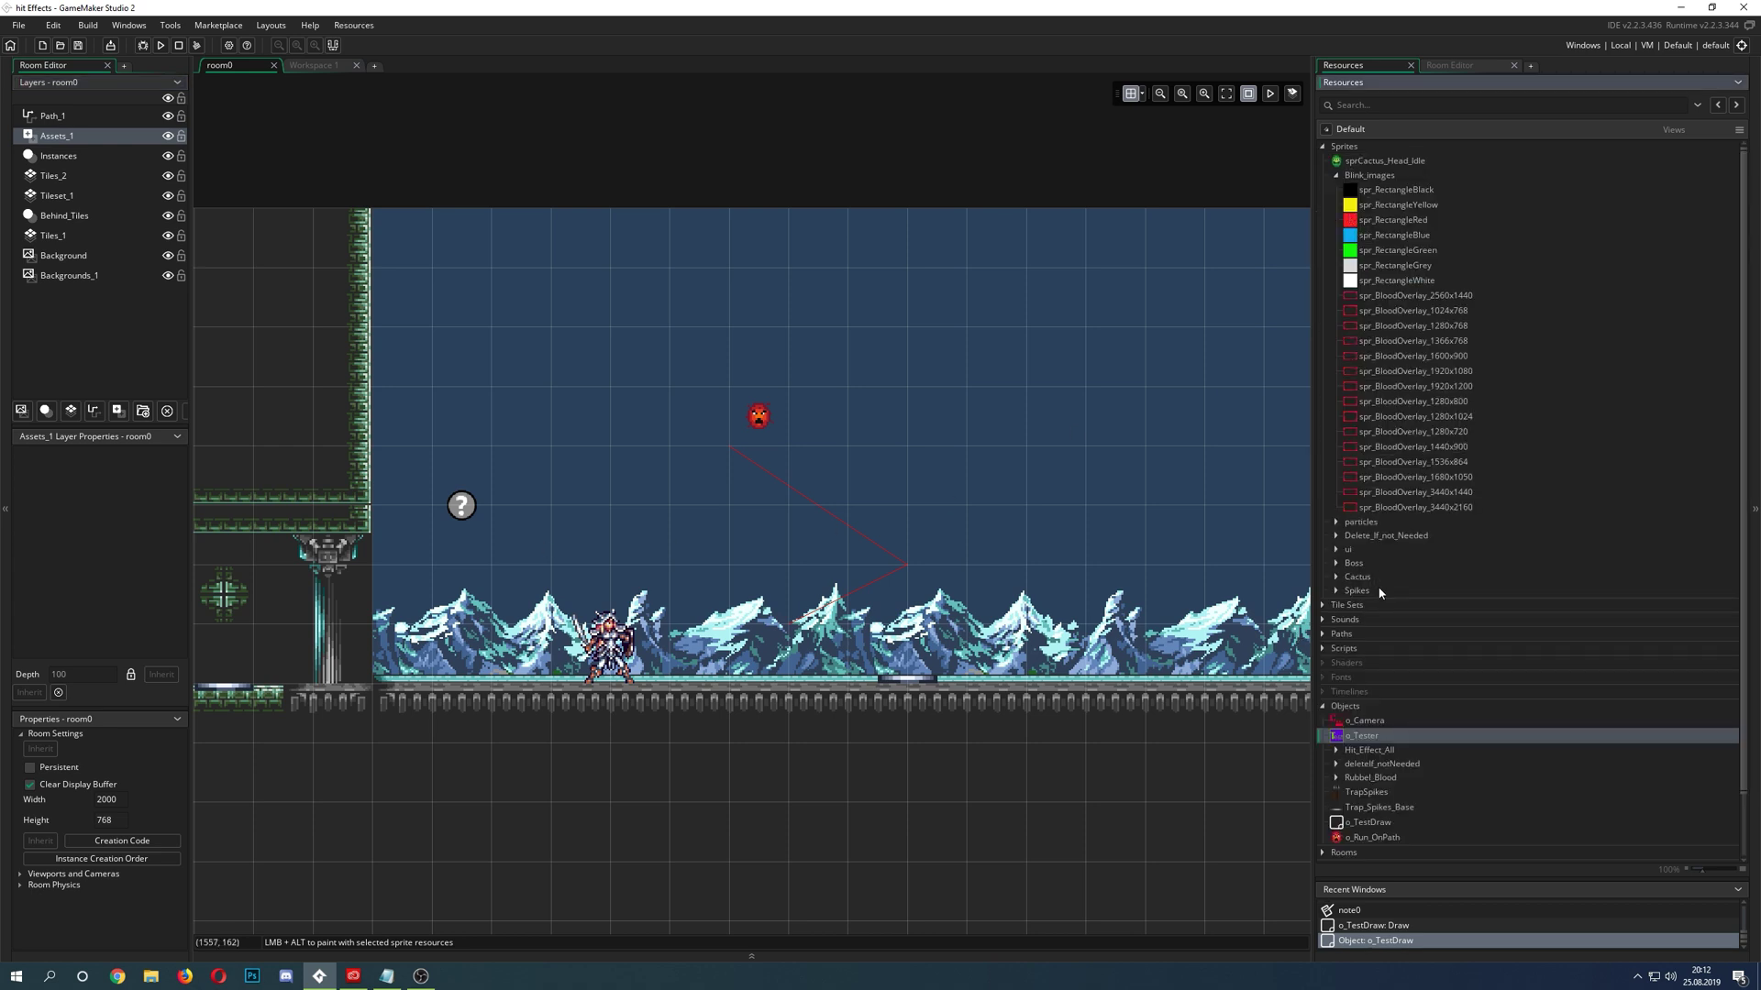
left_click(1336, 175)
left_click(1336, 258)
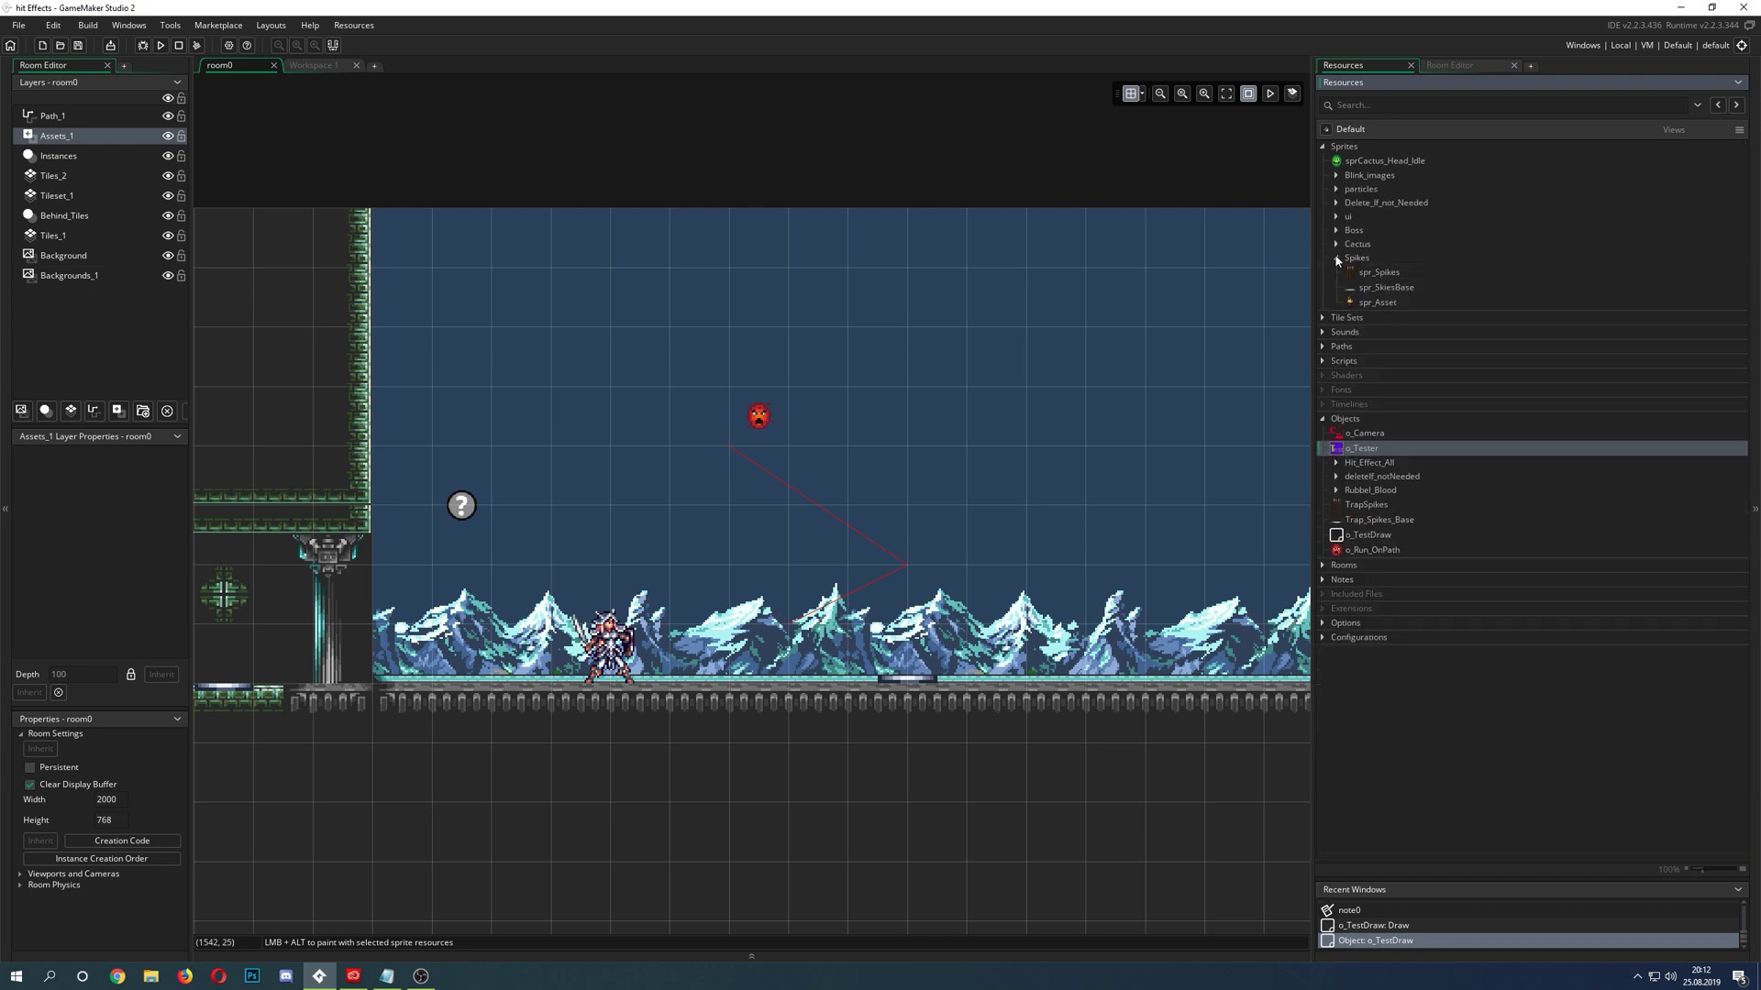
left_click(1344, 303)
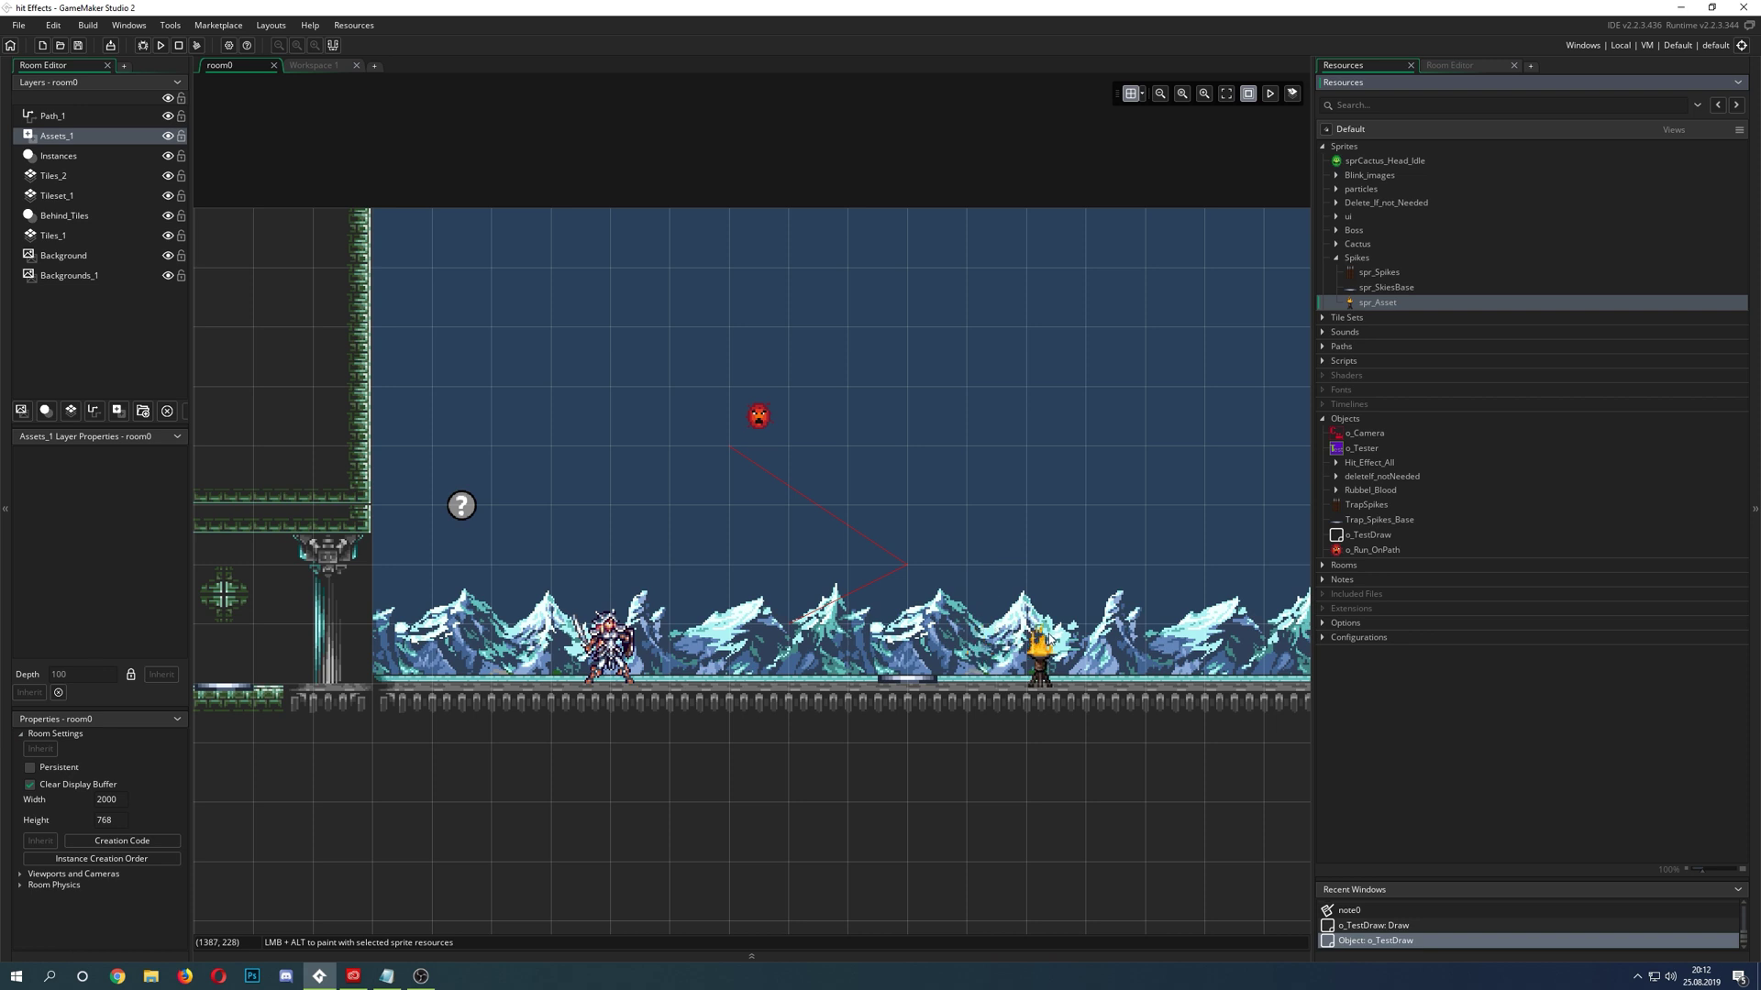
left_click(1055, 653)
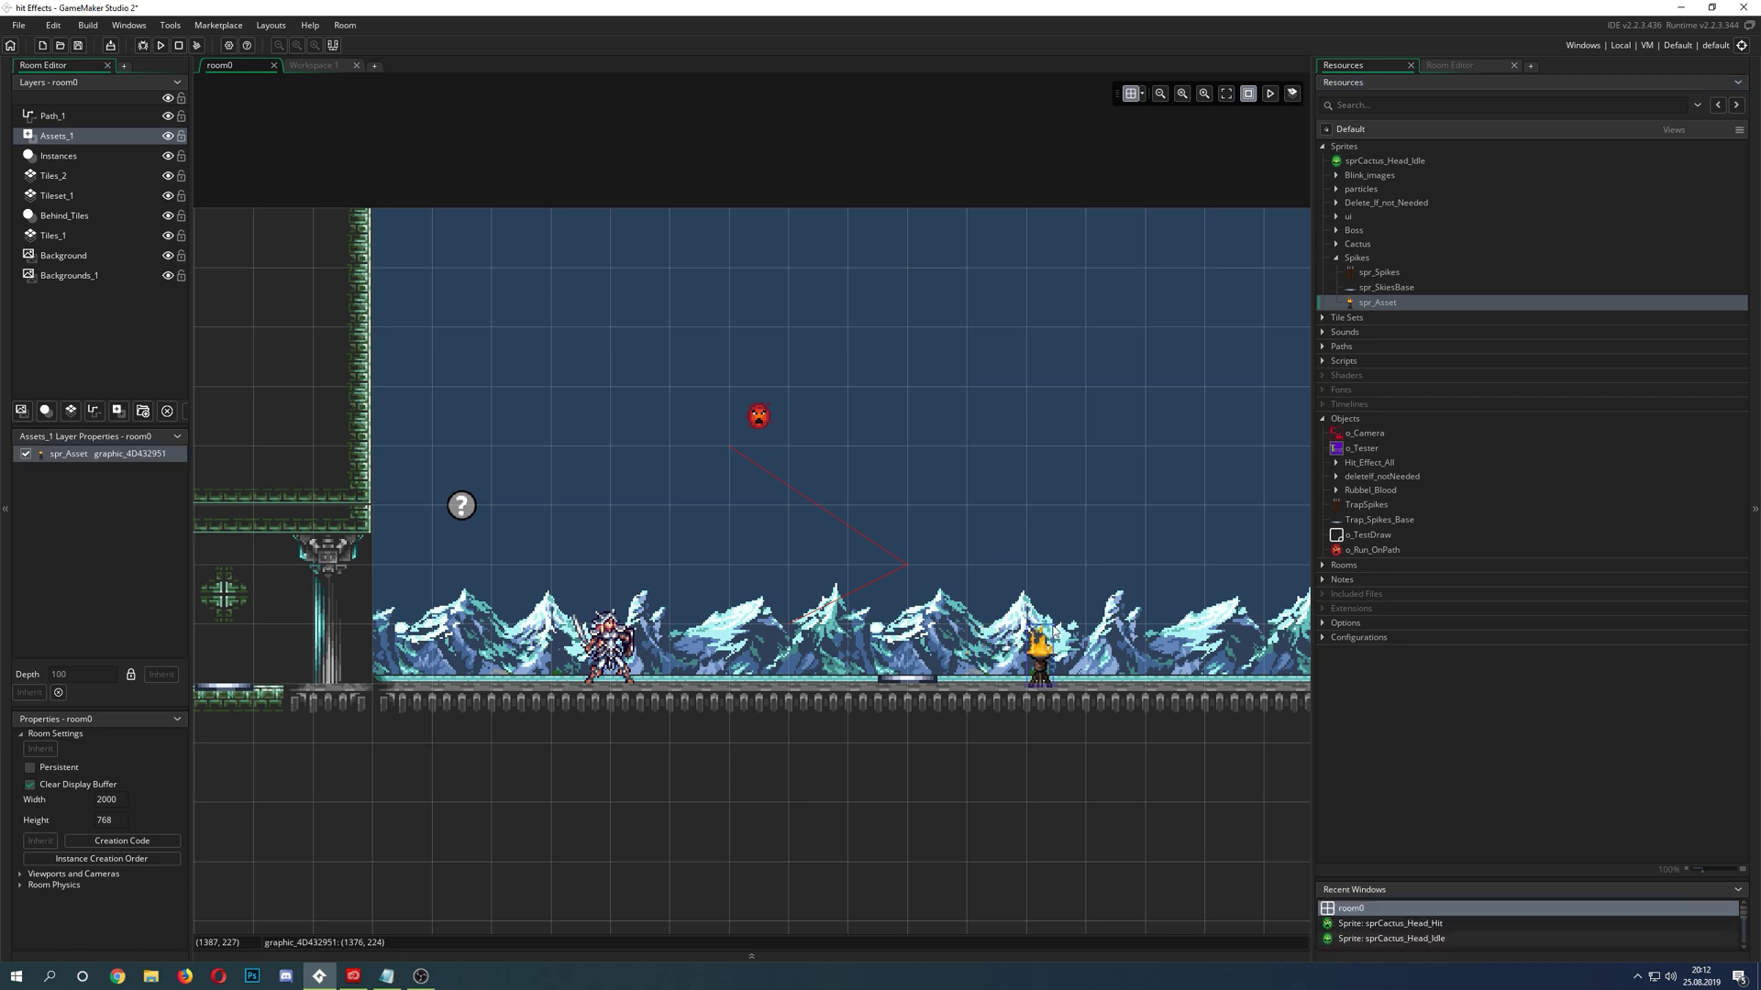
- Play the sprite animations in room0 and zoom around to watch them
left_click(1271, 97)
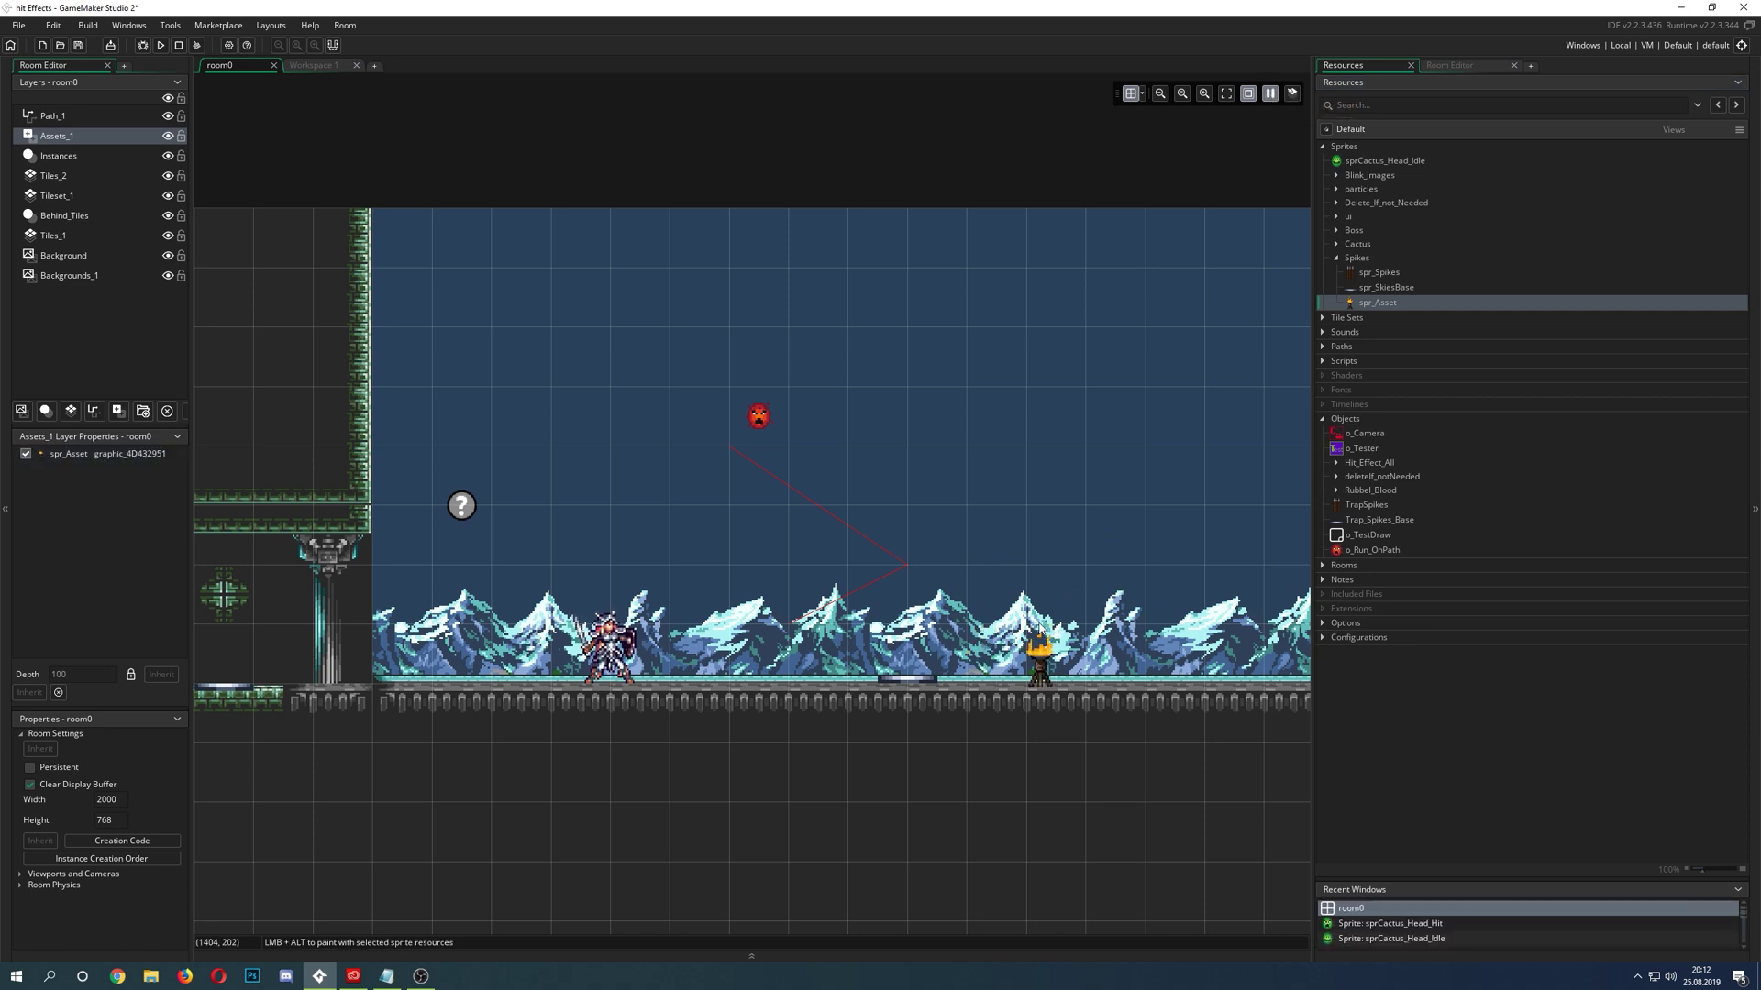
scroll(1160, 675, "up", 3, "ctrl")
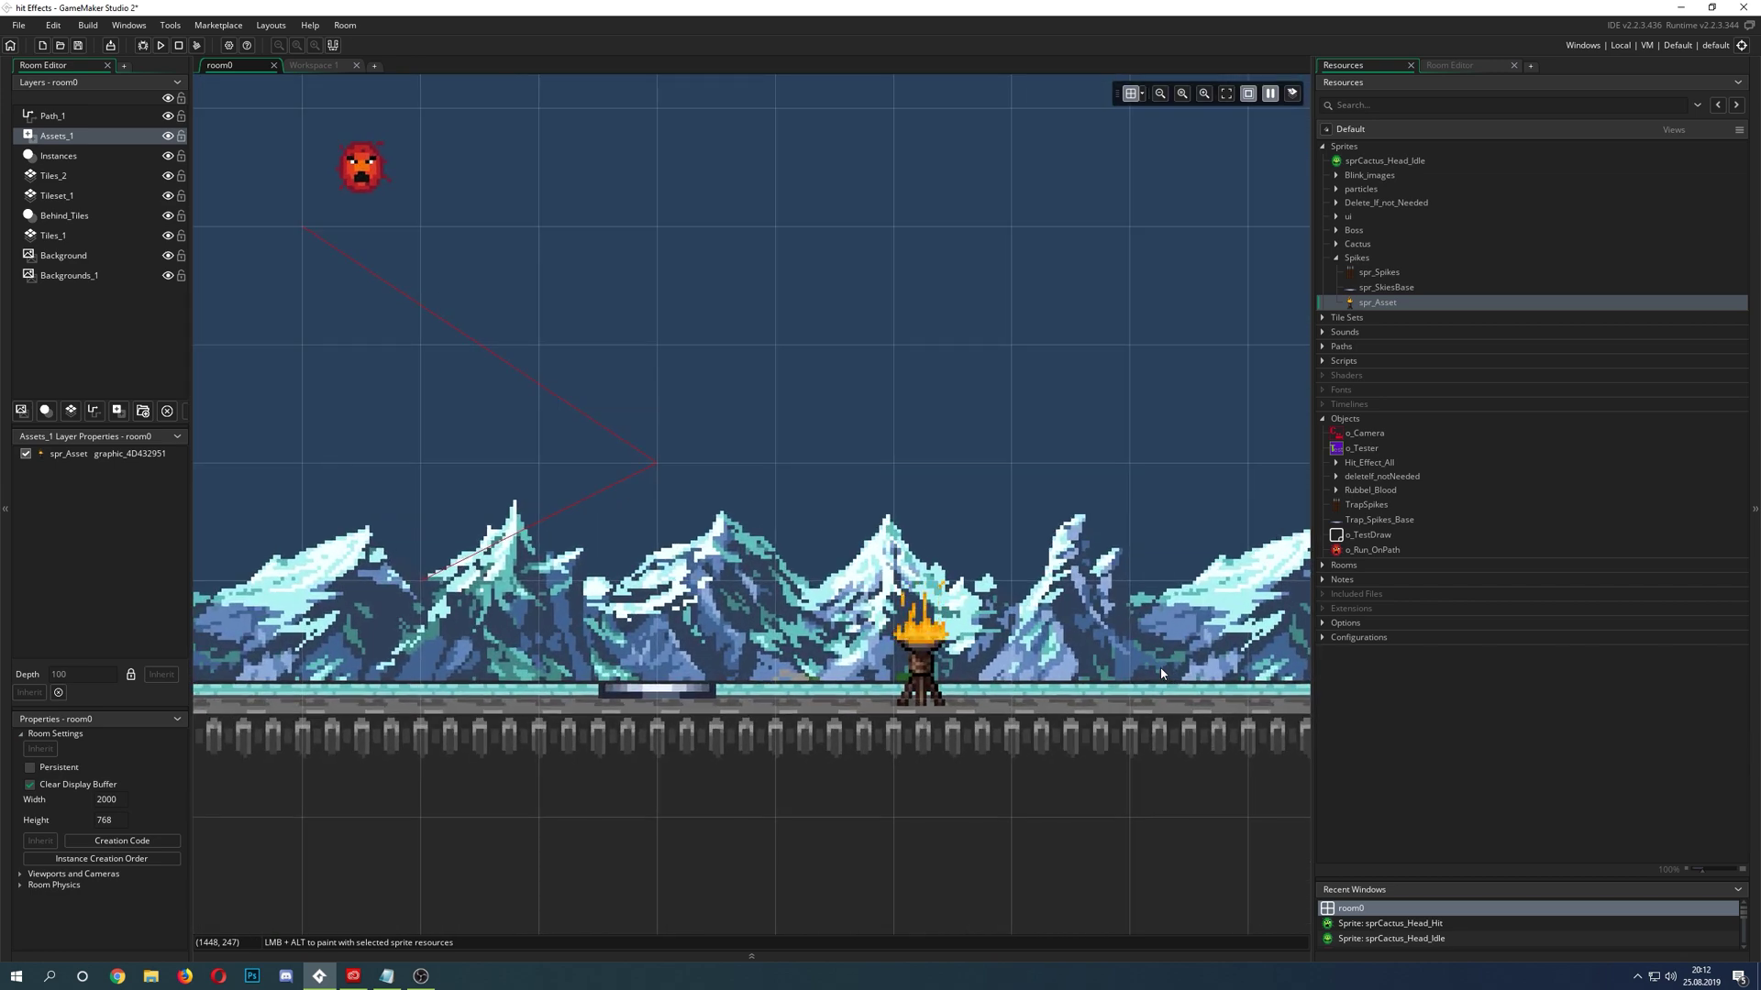
scroll(1158, 683, "down", 2, "ctrl")
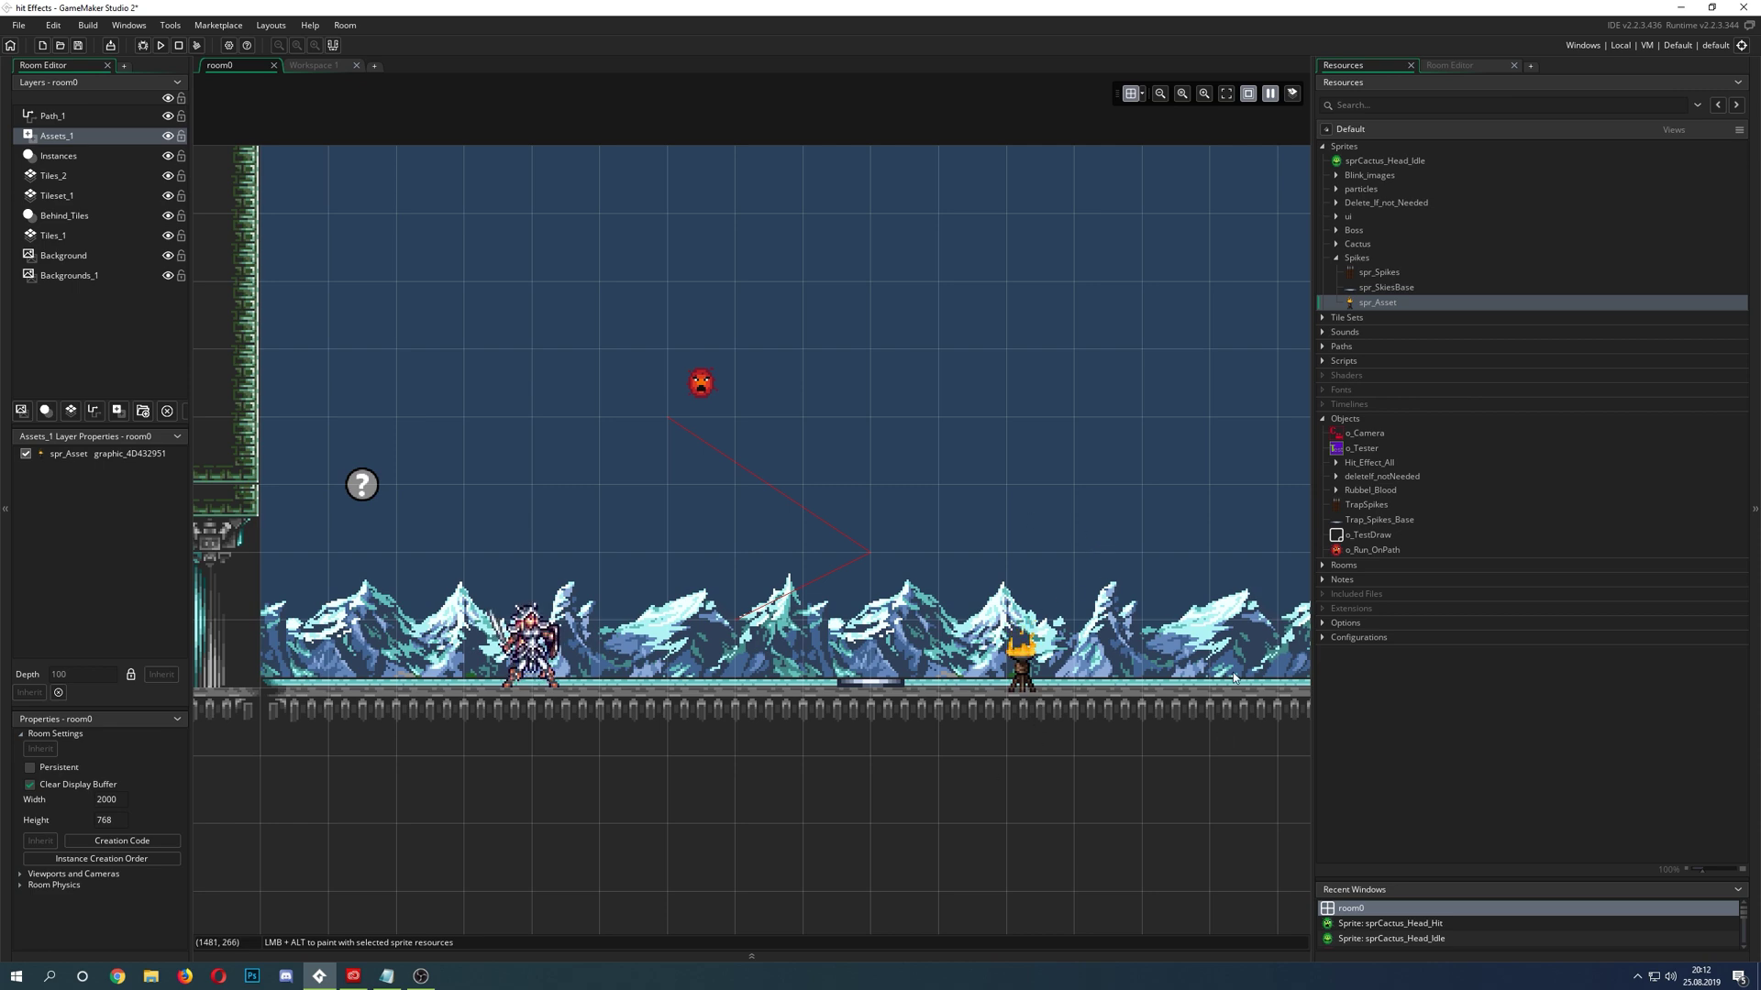
scroll(1034, 694, "down", 1, "ctrl")
scroll(1033, 695, "up", 2, "ctrl")
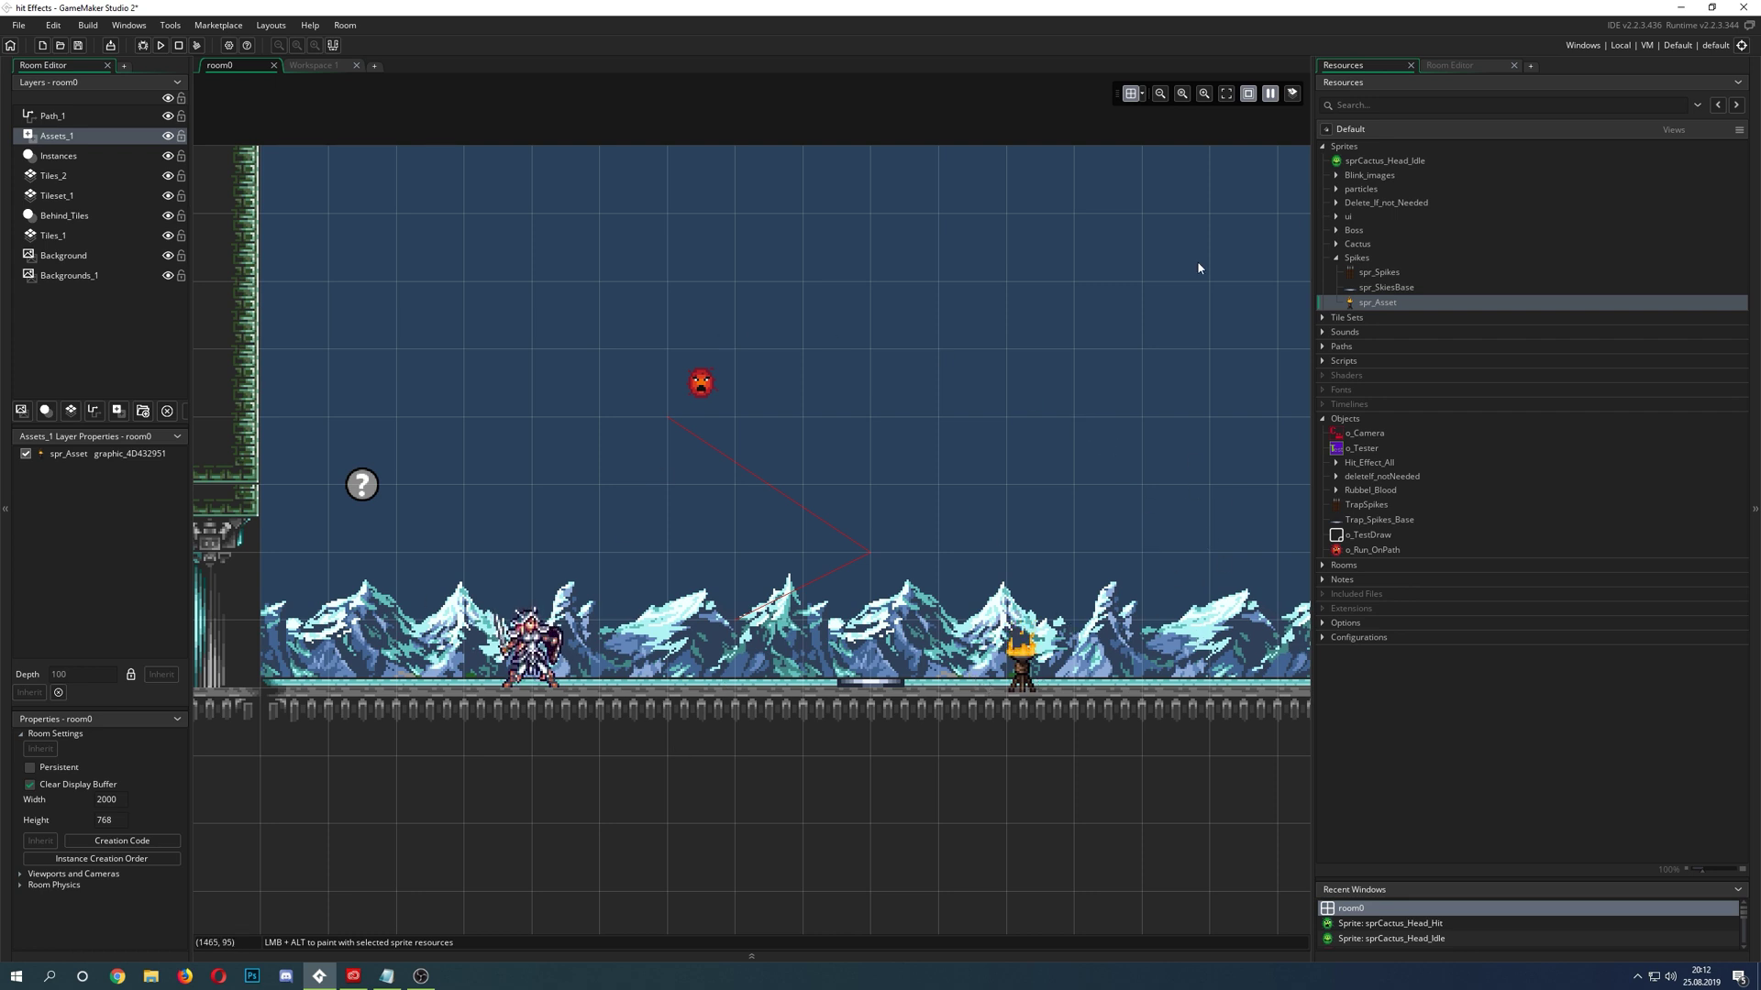
- Stop the animation preview, select sprCactus_Head_Idle, and collapse the Sprites category
left_click(1276, 94)
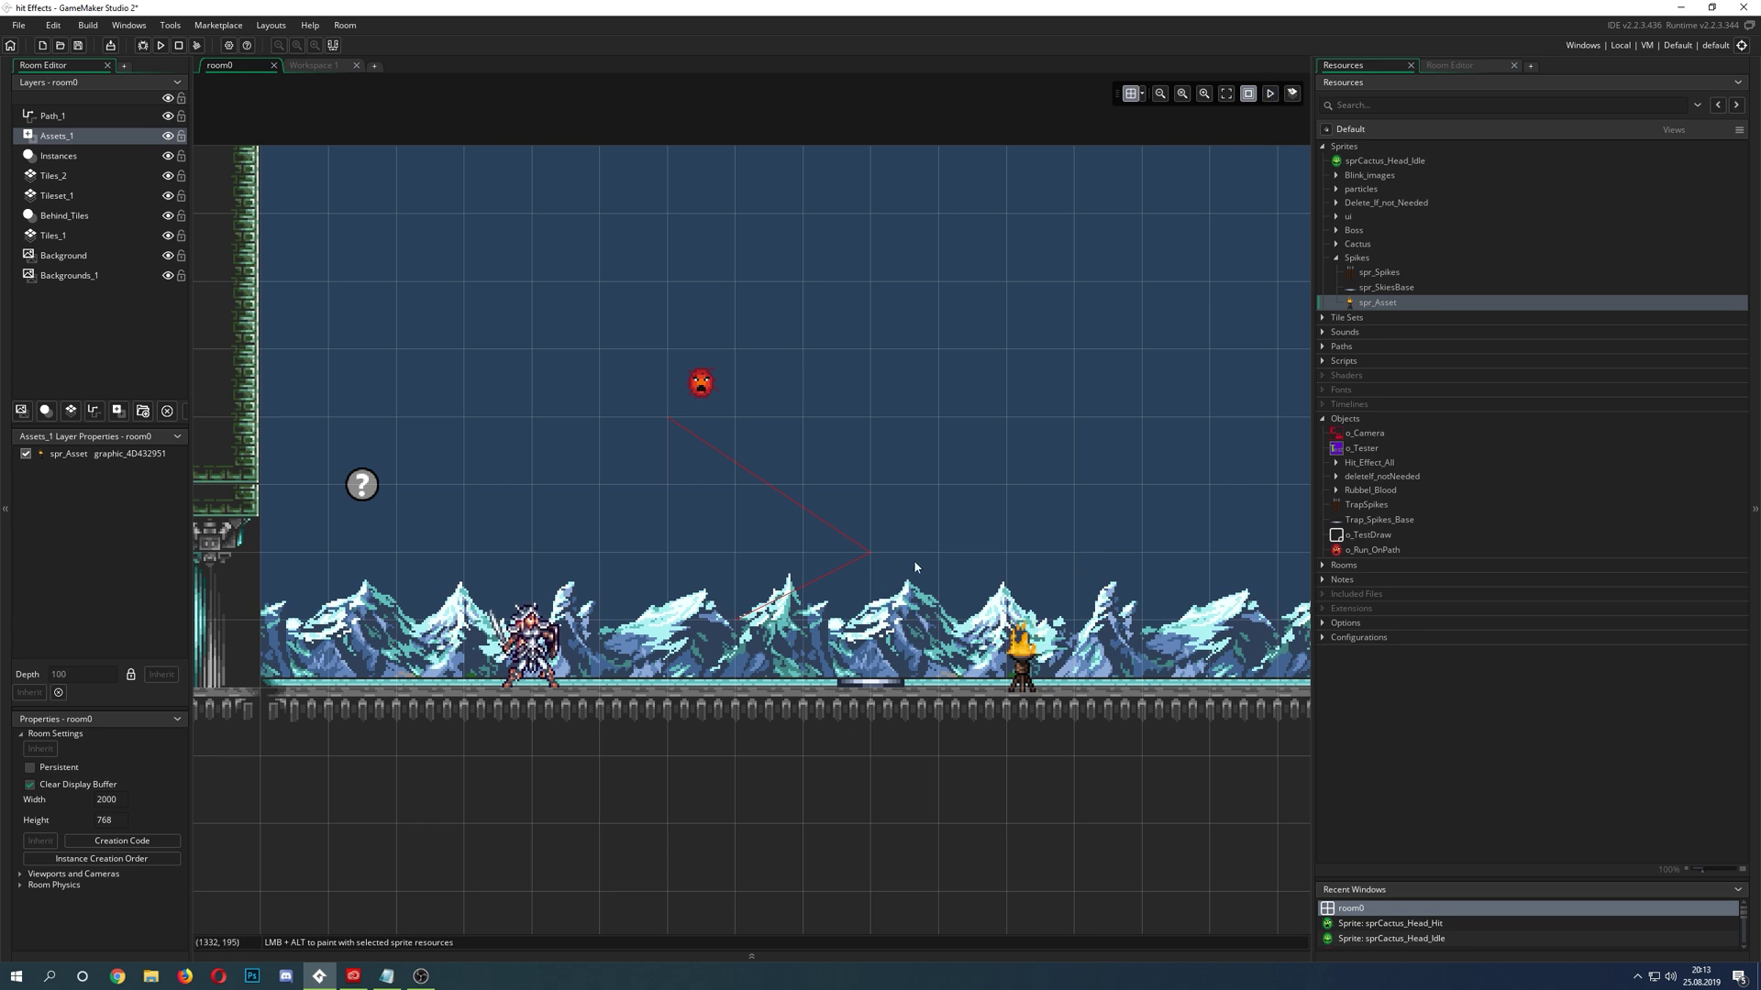
left_click(1400, 162)
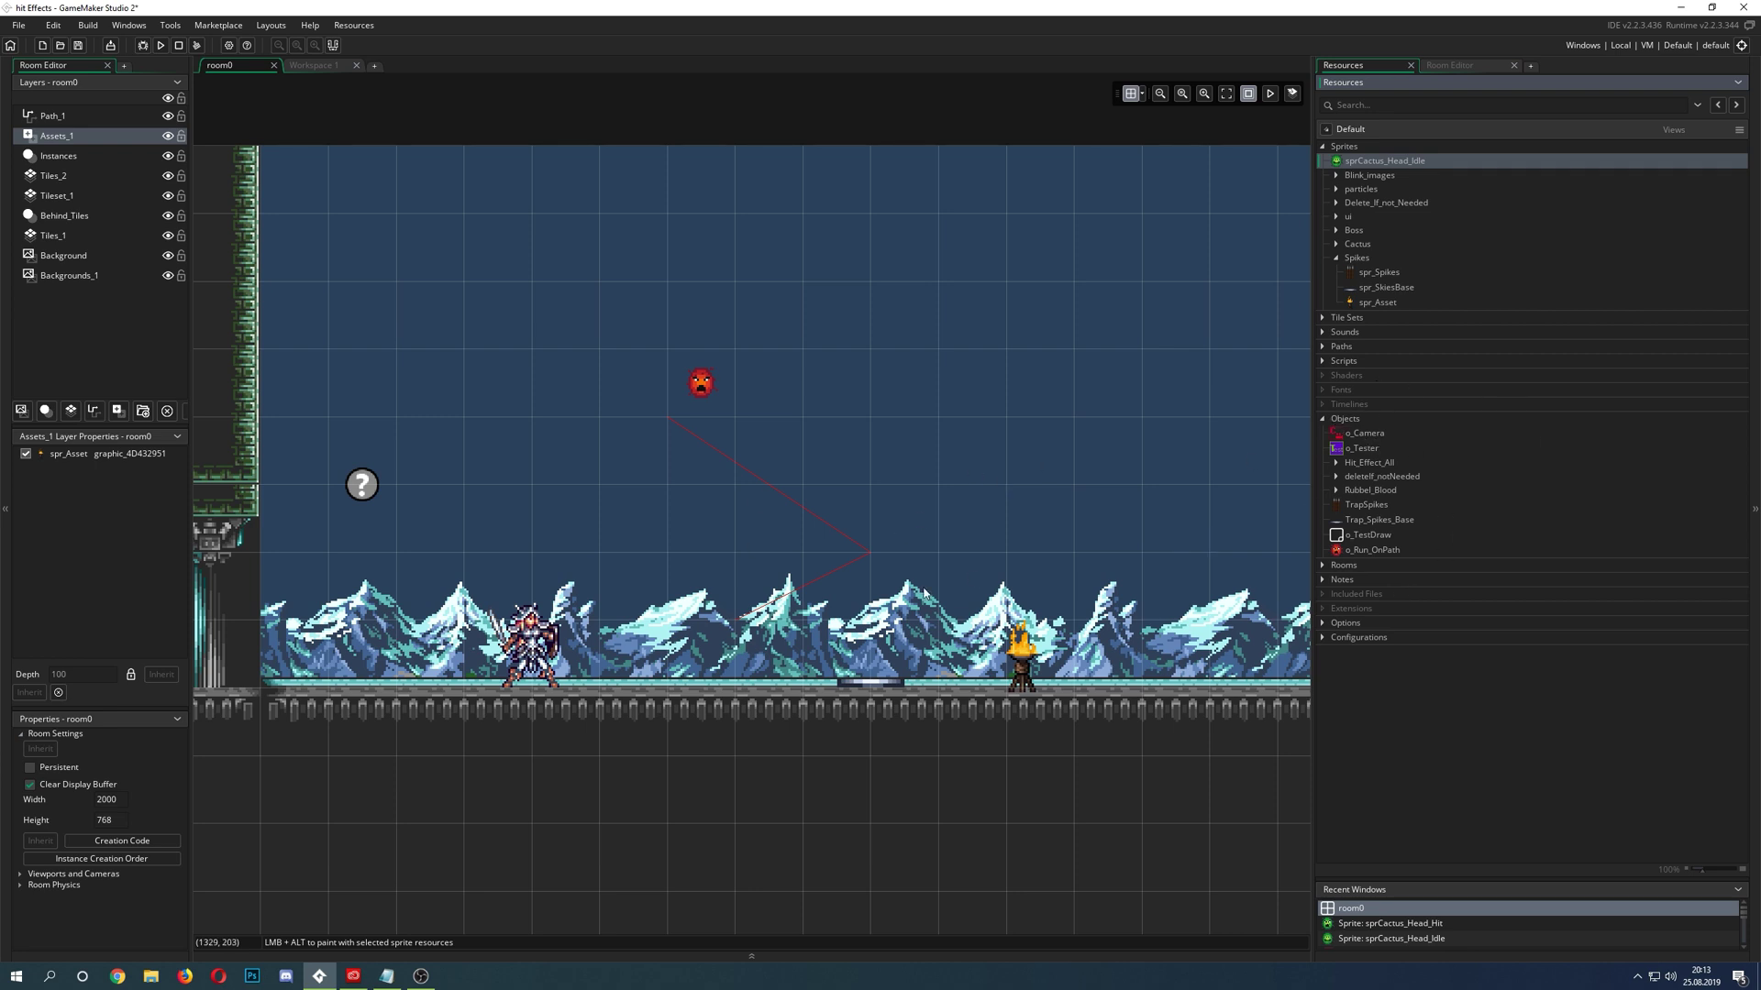
left_click(1322, 147)
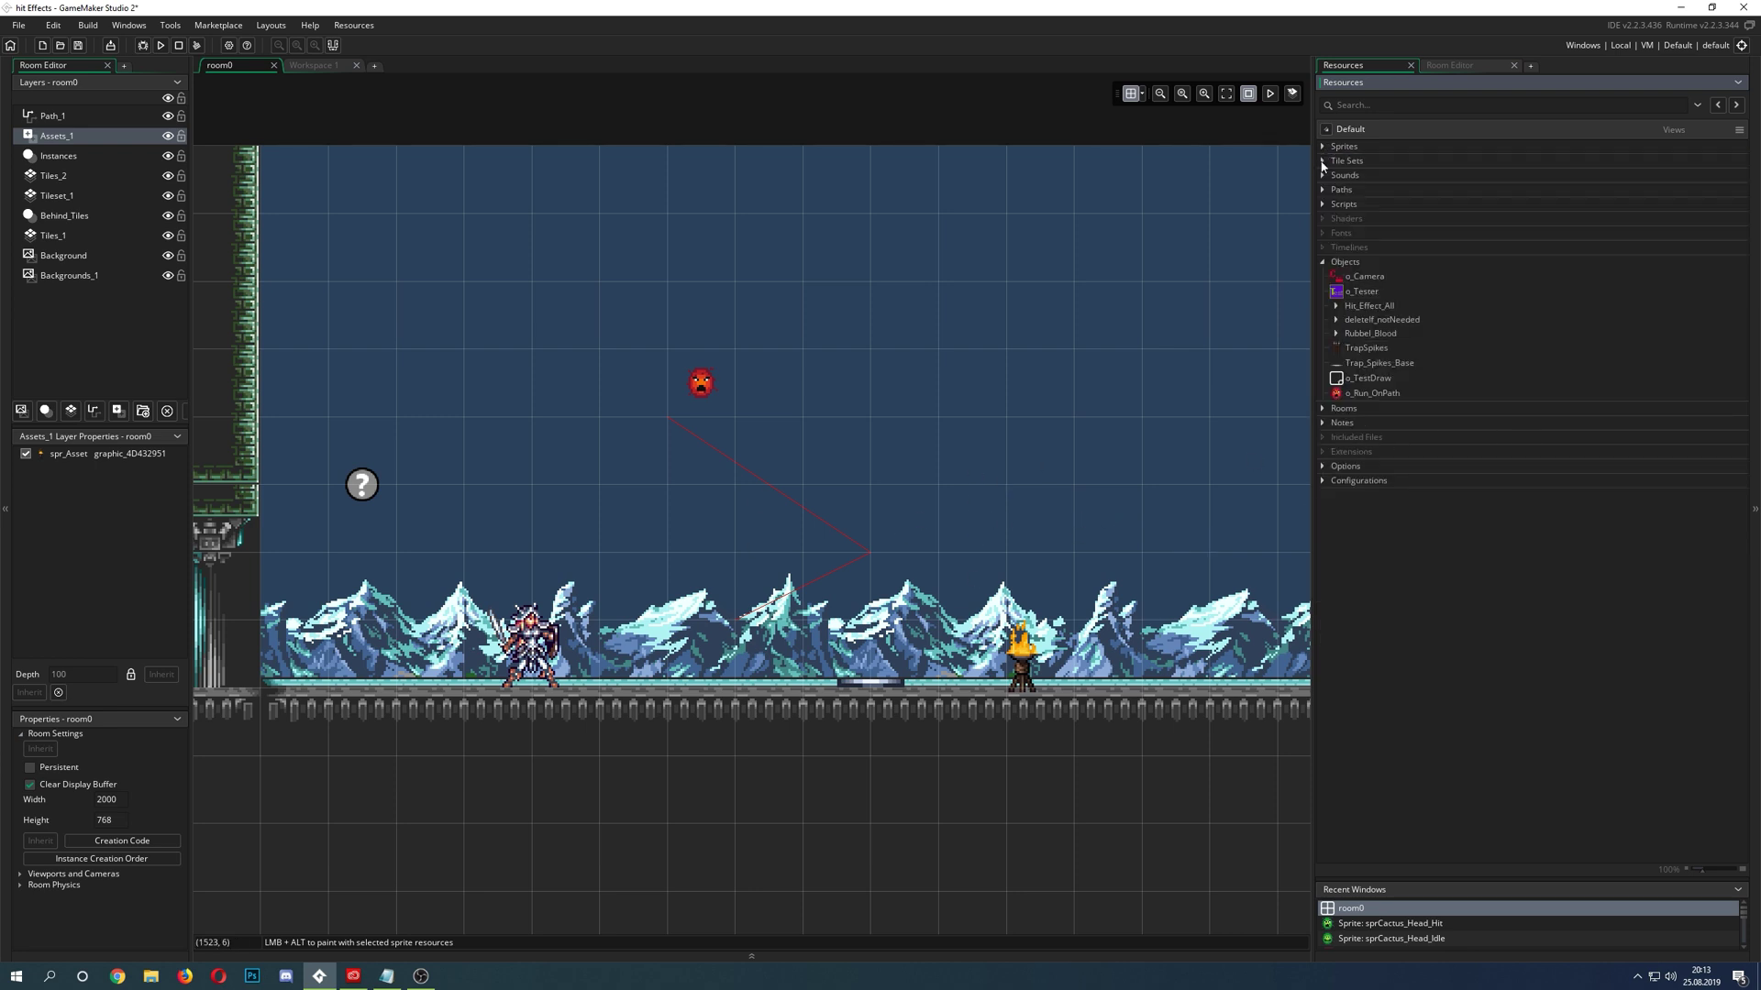
- Open Tile_Tileset from Tile Sets and zoom into its tile source image
left_click(1322, 160)
left_click(1349, 175)
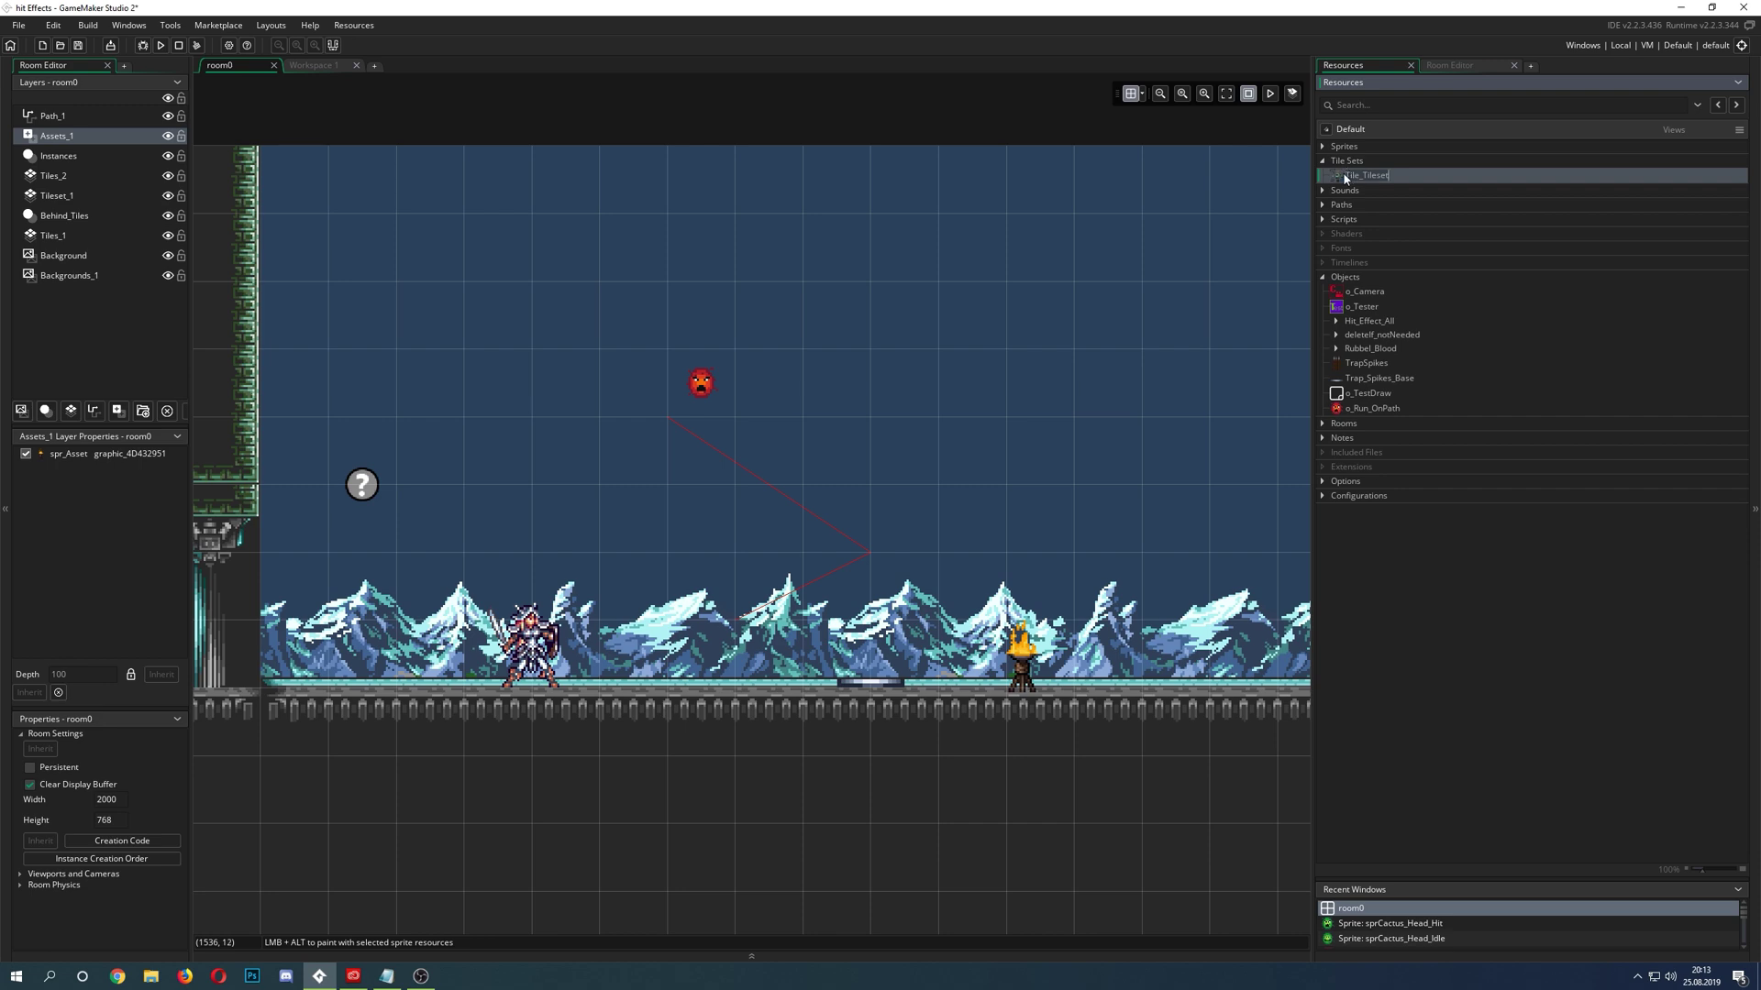
double_click(1349, 175)
scroll(852, 386, "up", 5, "ctrl")
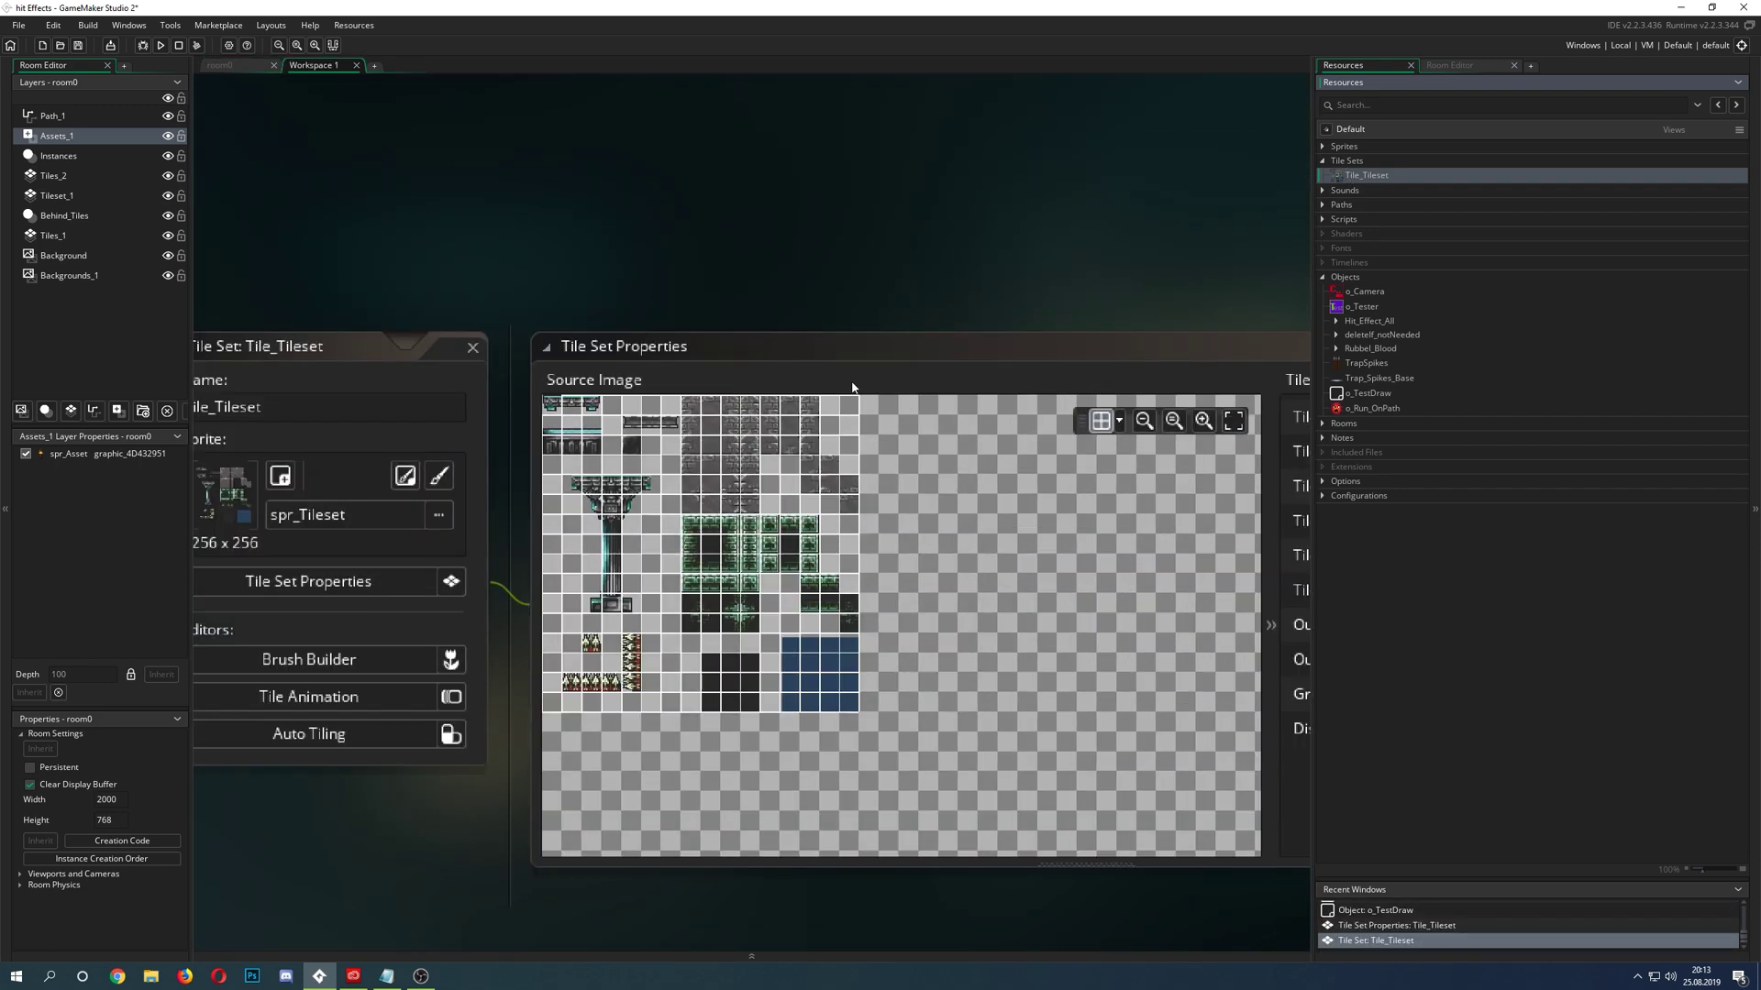
scroll(797, 496, "left", 1, "shift")
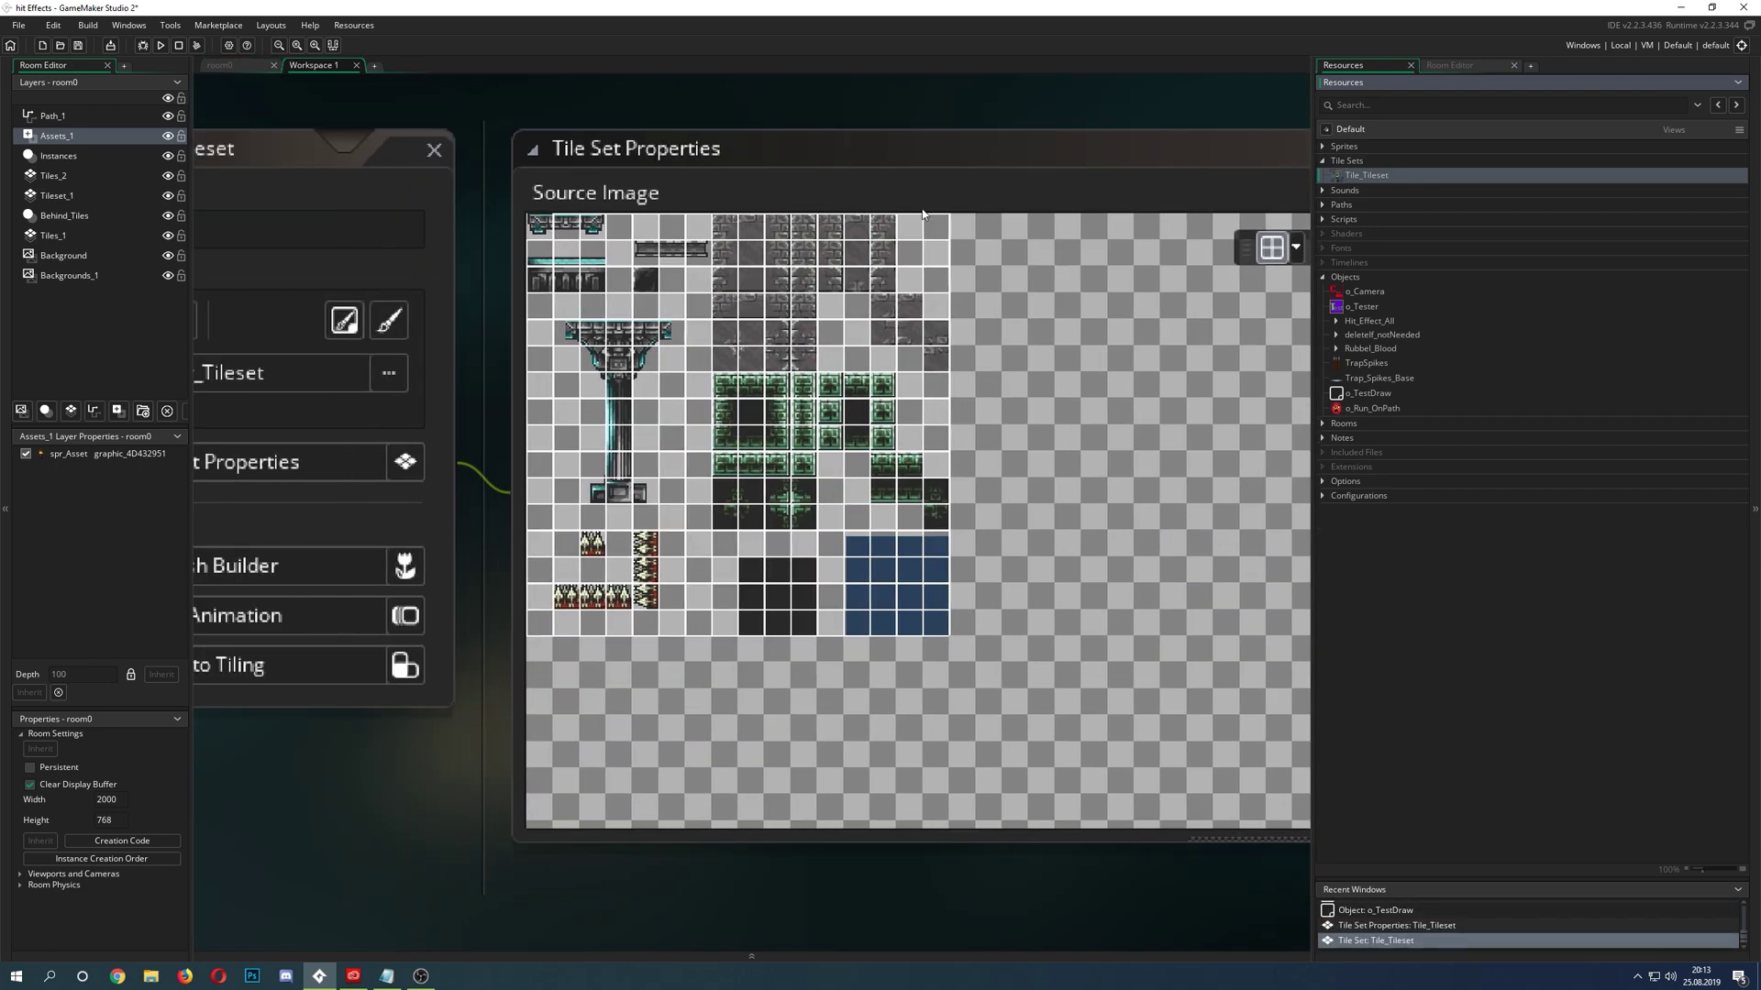
- Back in room0, select the Tiles_2 layer and toggle its visibility to see its tiles
left_click(240, 66)
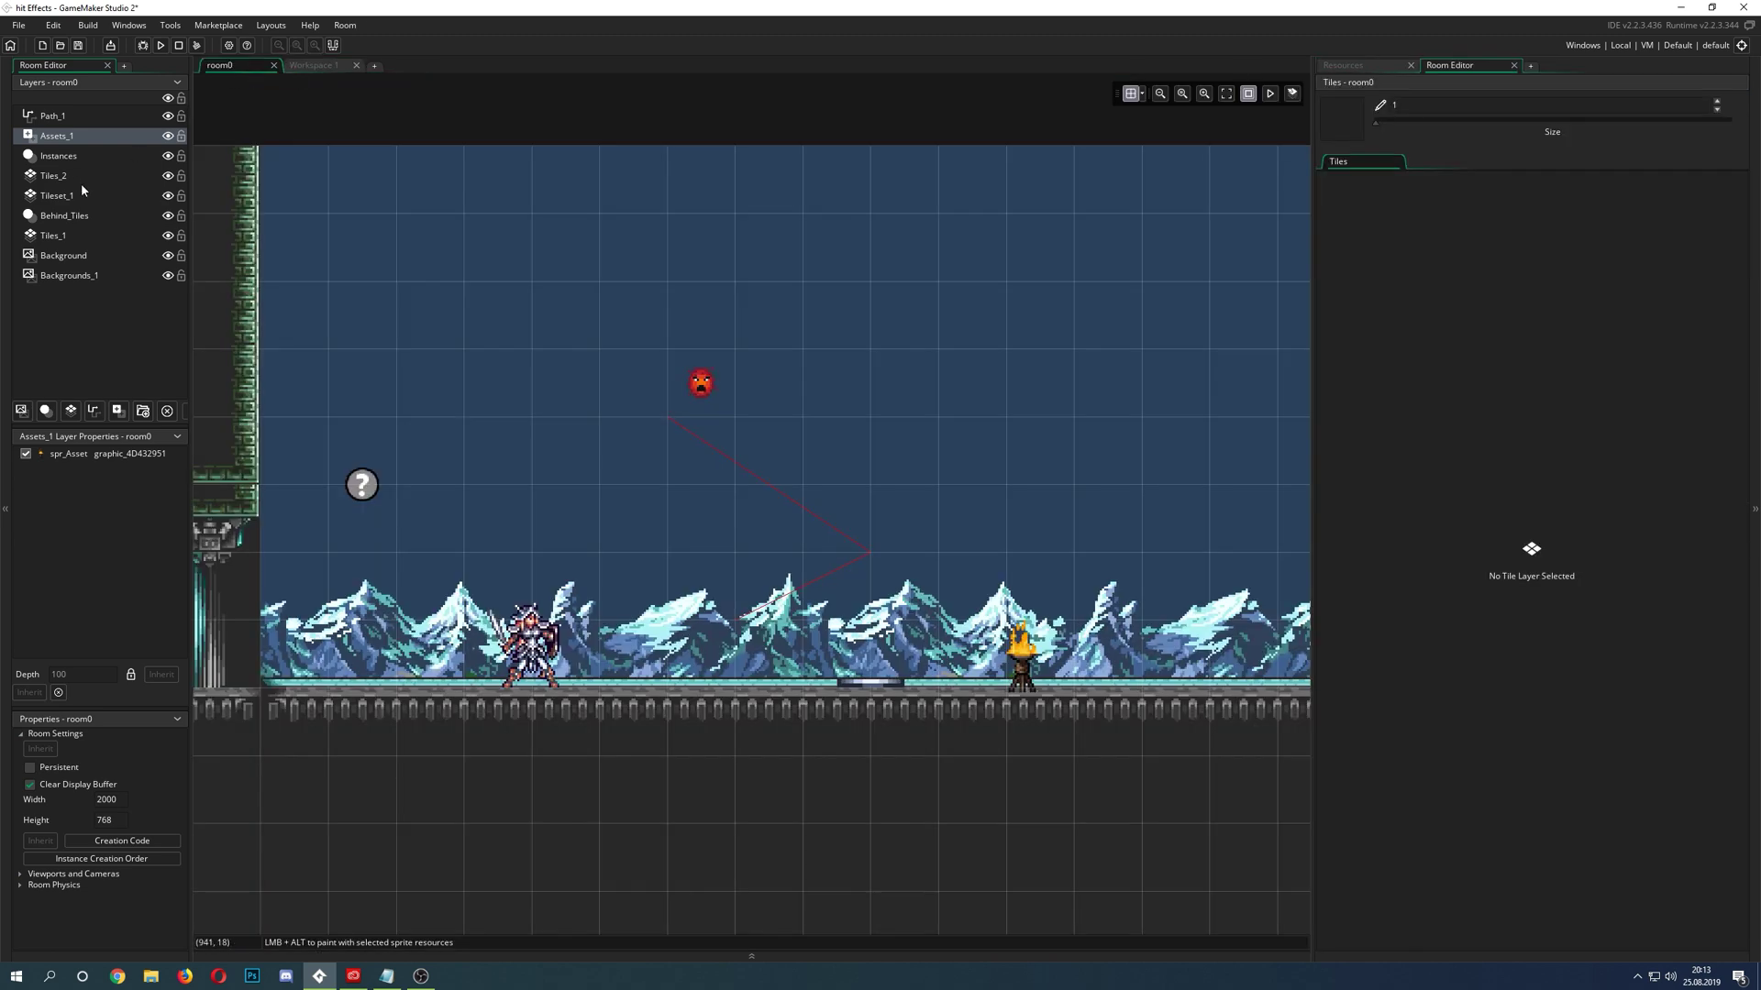
left_click(59, 177)
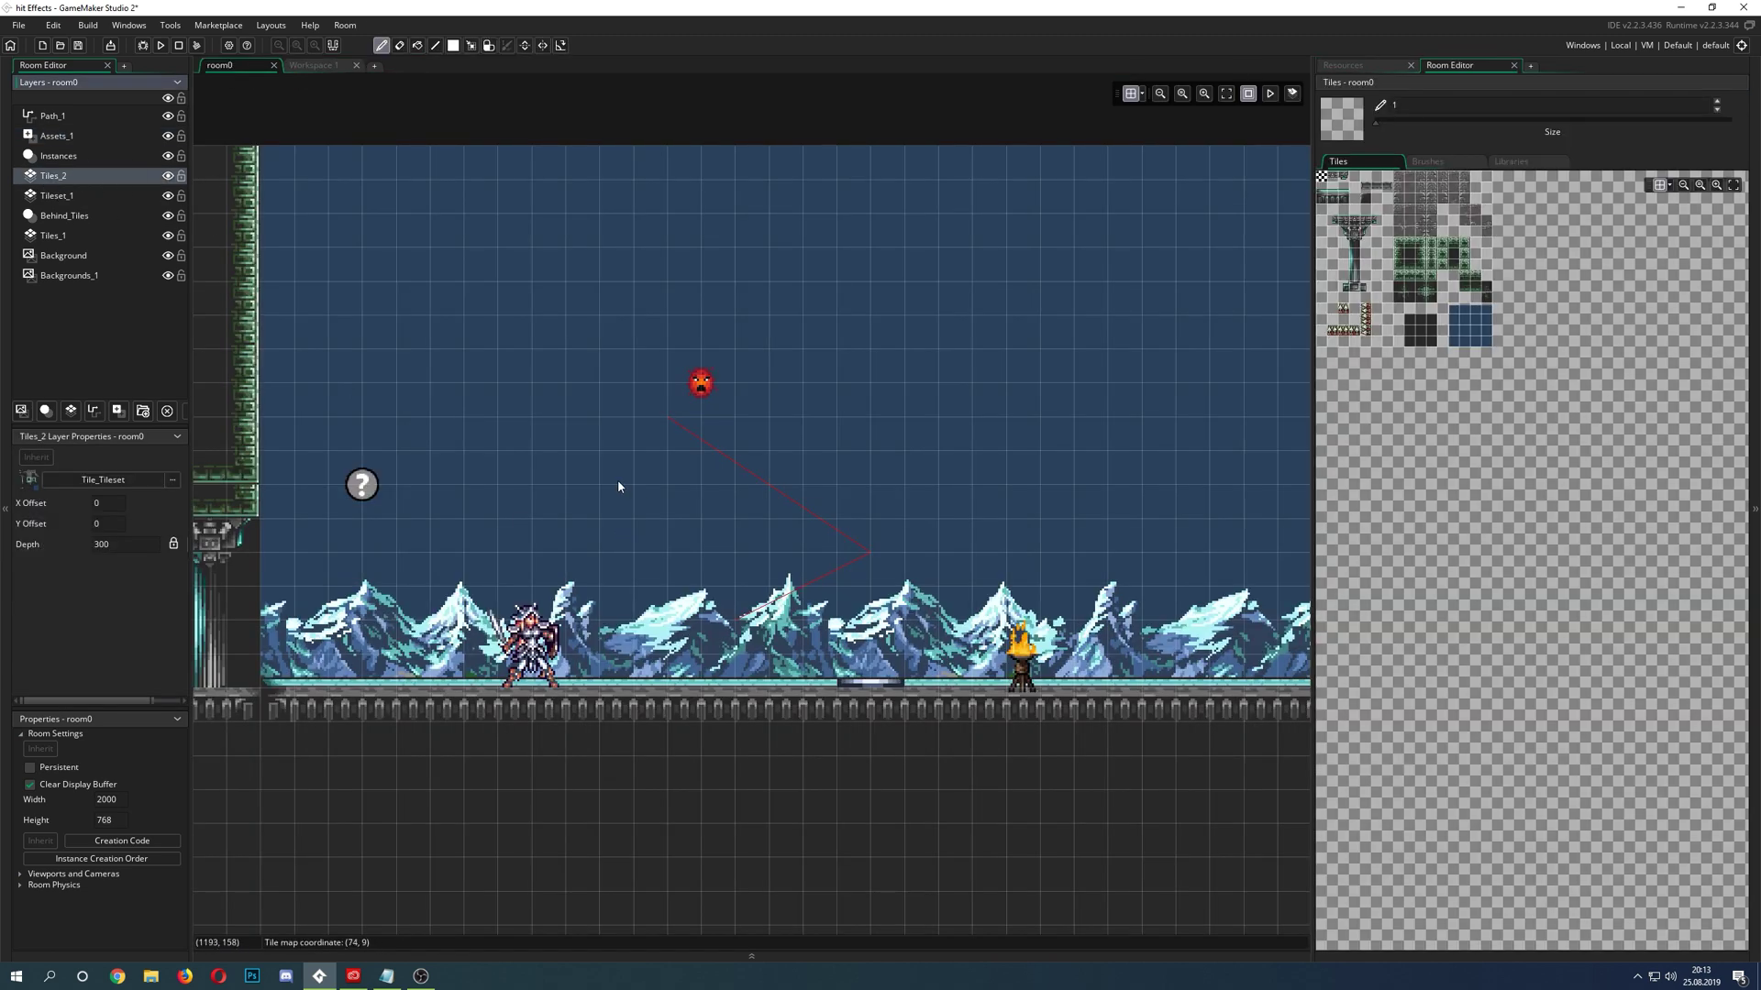
scroll(617, 523, "left", 3, "shift")
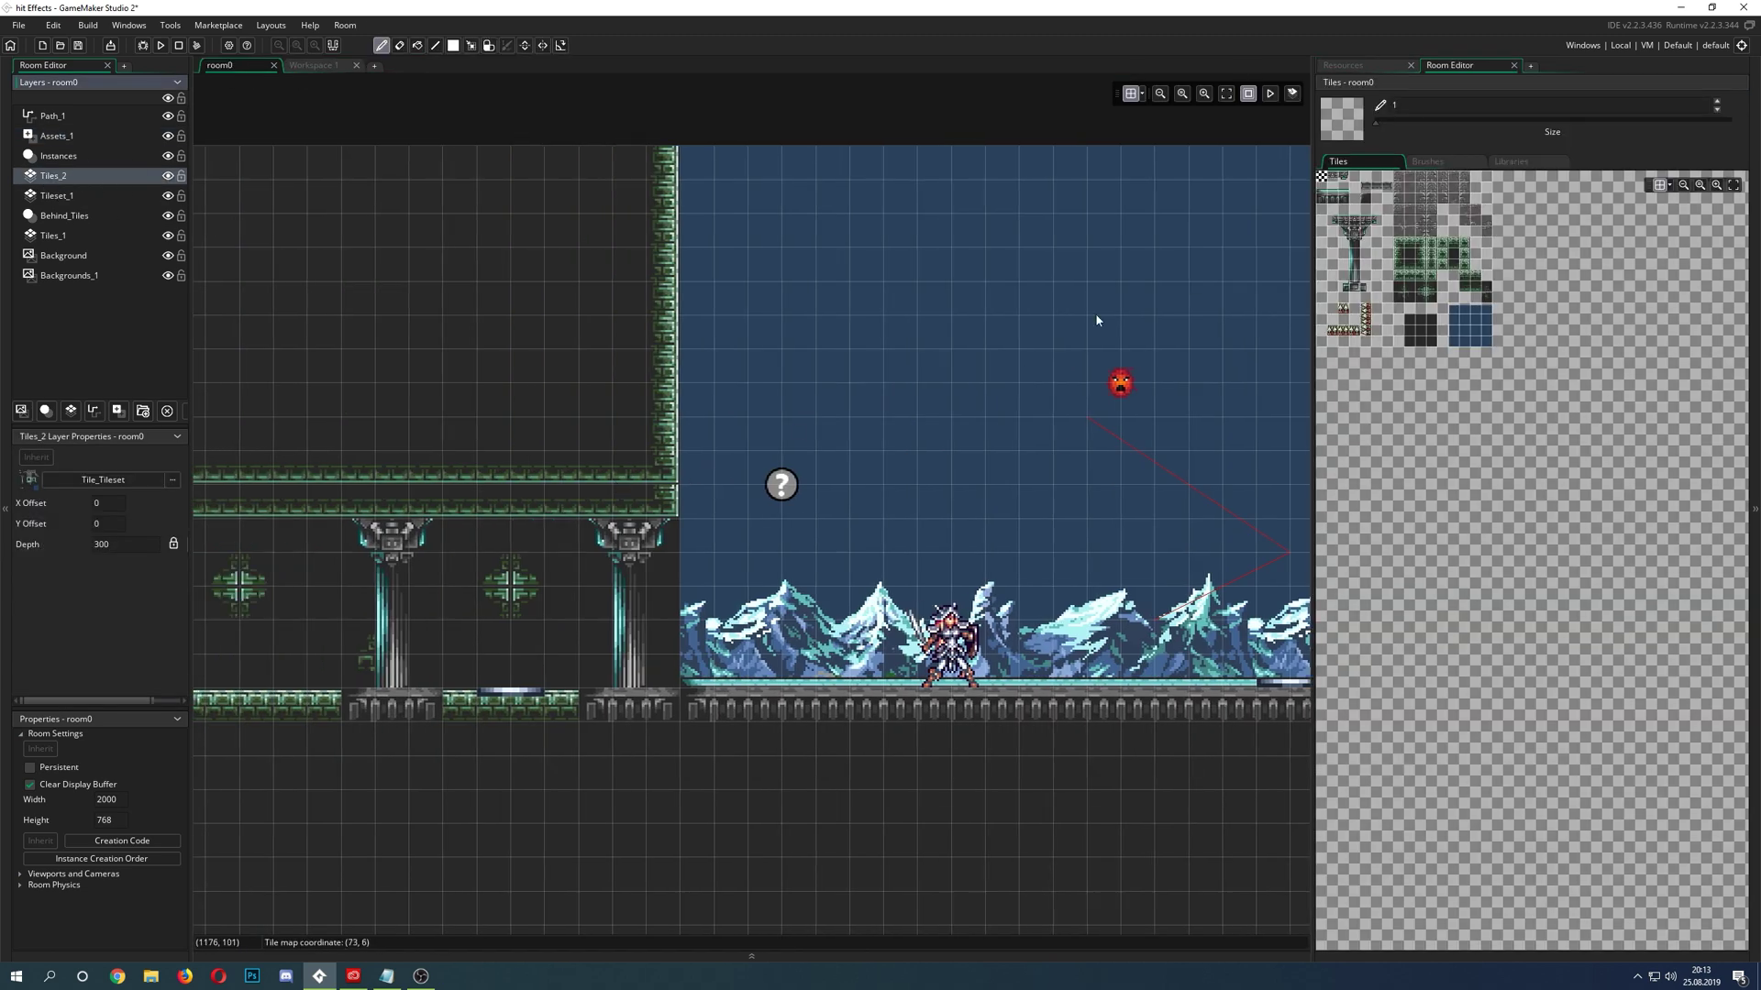
left_click(171, 179)
left_click(173, 180)
left_click(173, 180)
left_click(173, 180)
left_click(1361, 228)
- Stamp a 3x3 pillar capital with its shaft beneath it above the mountains
left_click_drag(1361, 228, 1340, 241)
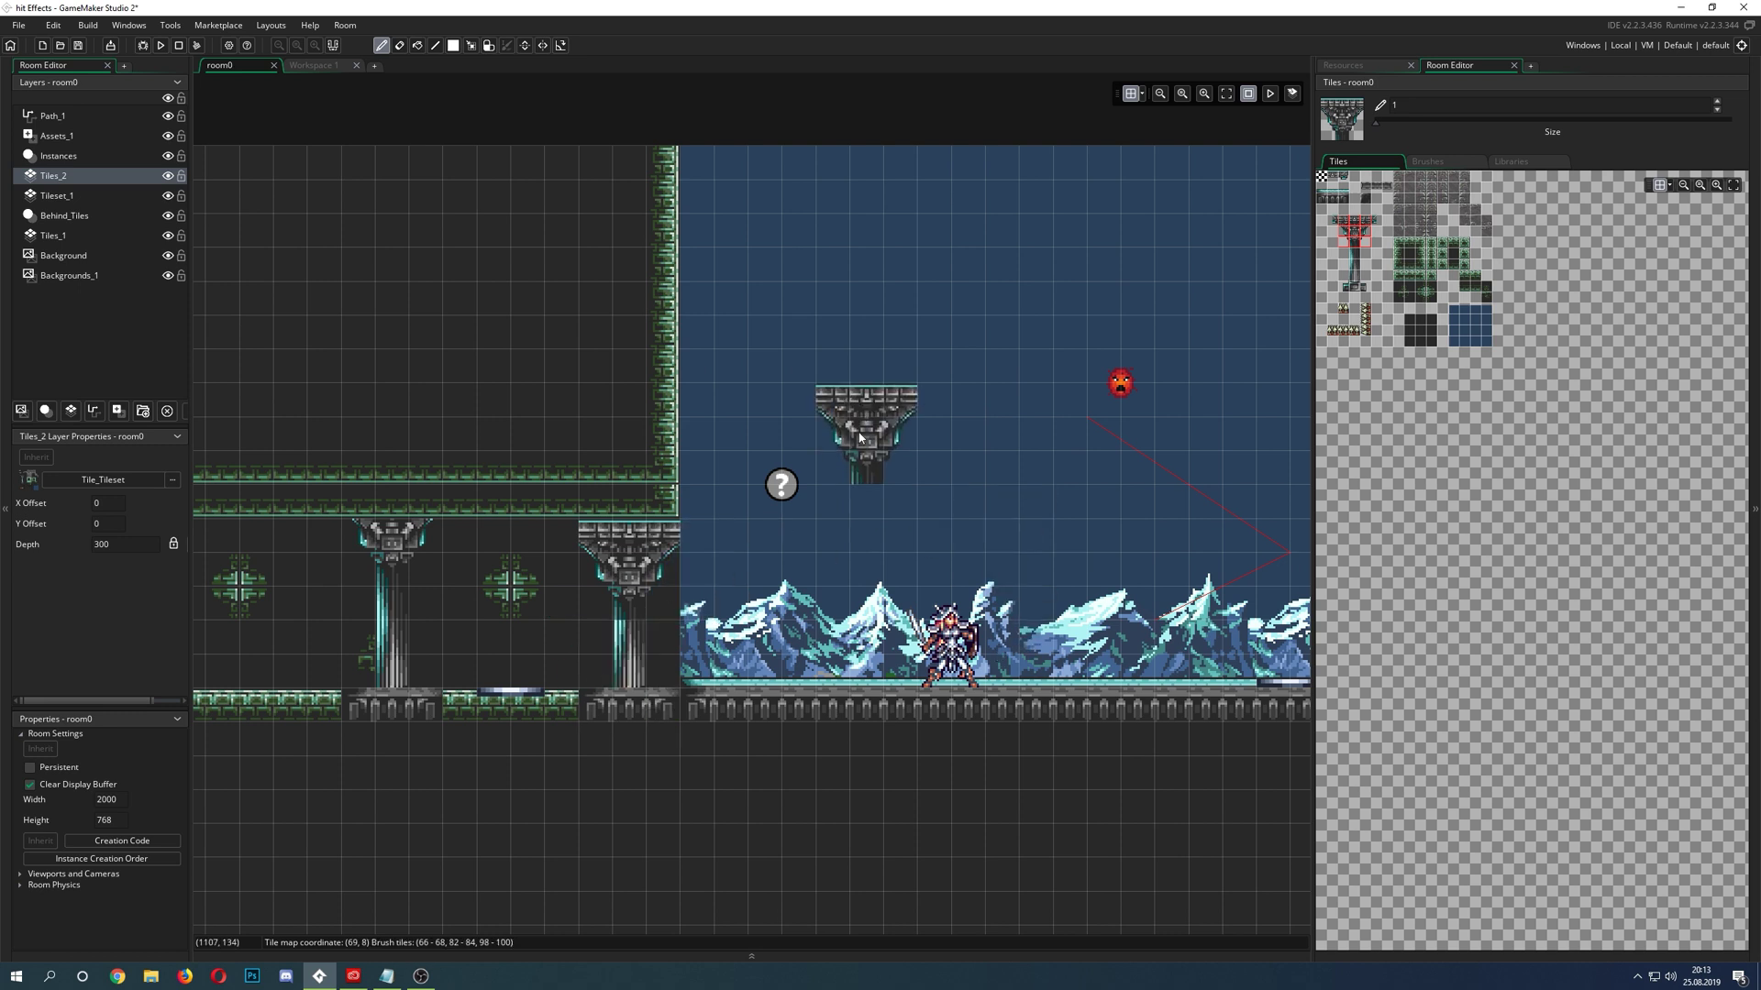
left_click(866, 433)
left_click_drag(1342, 241, 1351, 266)
left_click(866, 536)
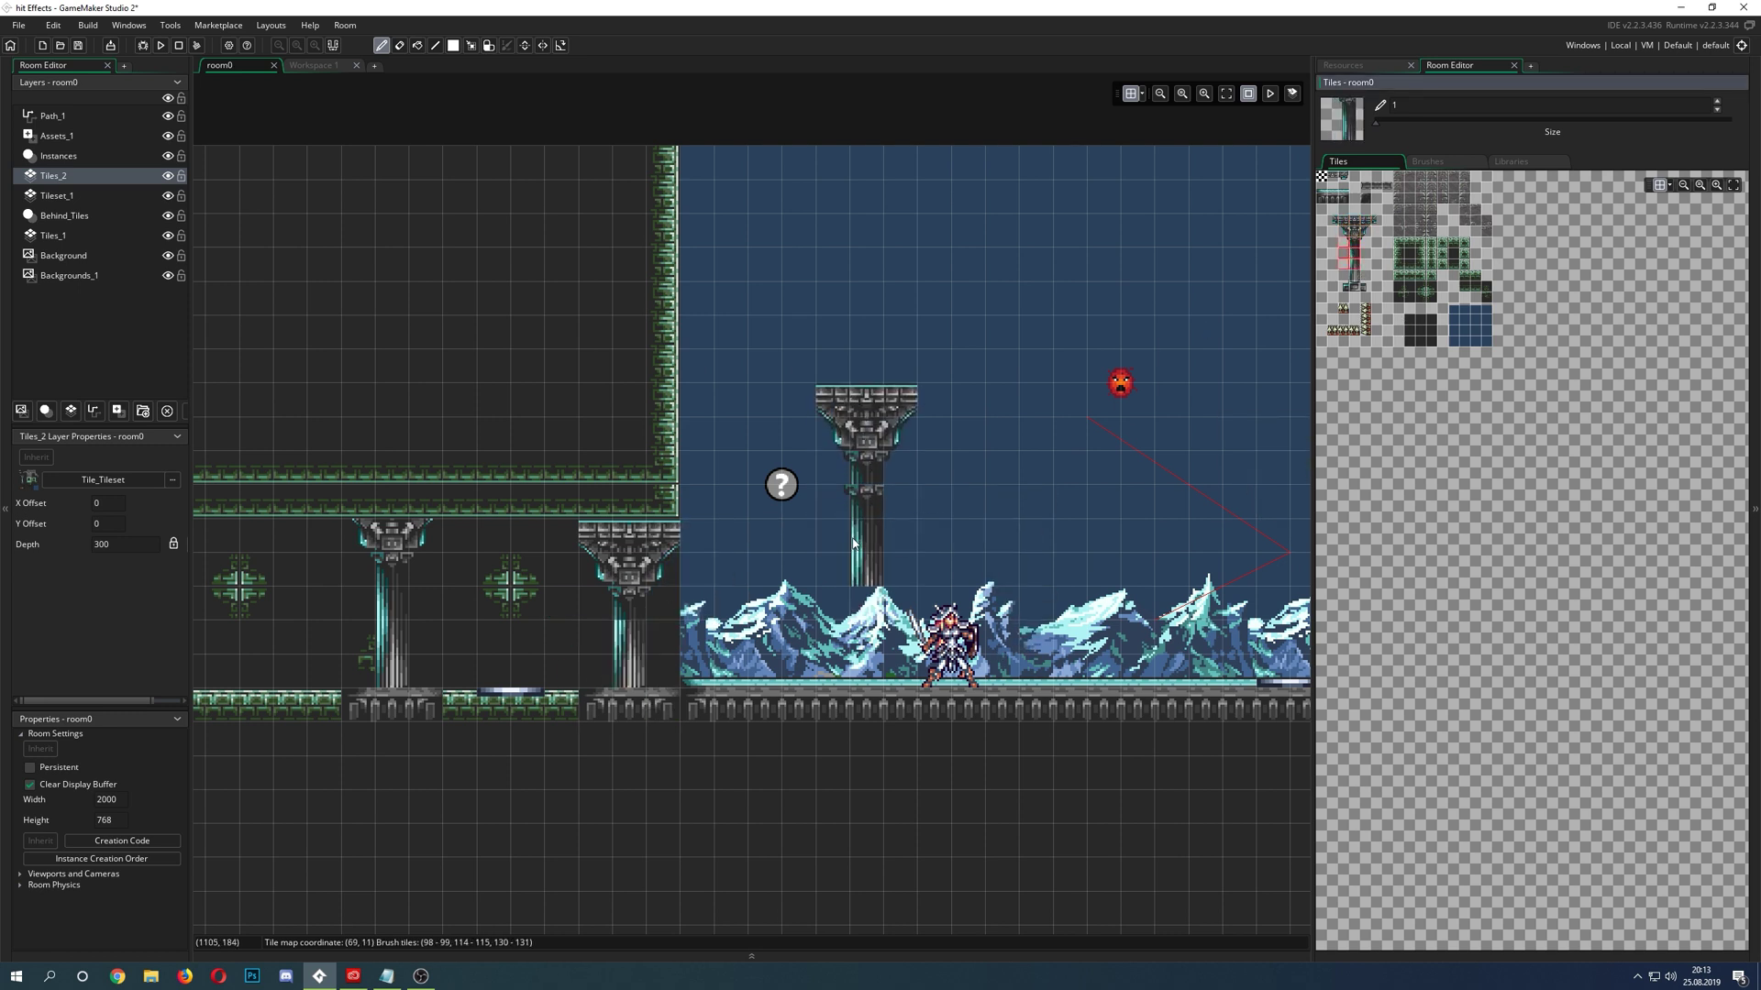
left_click(1396, 63)
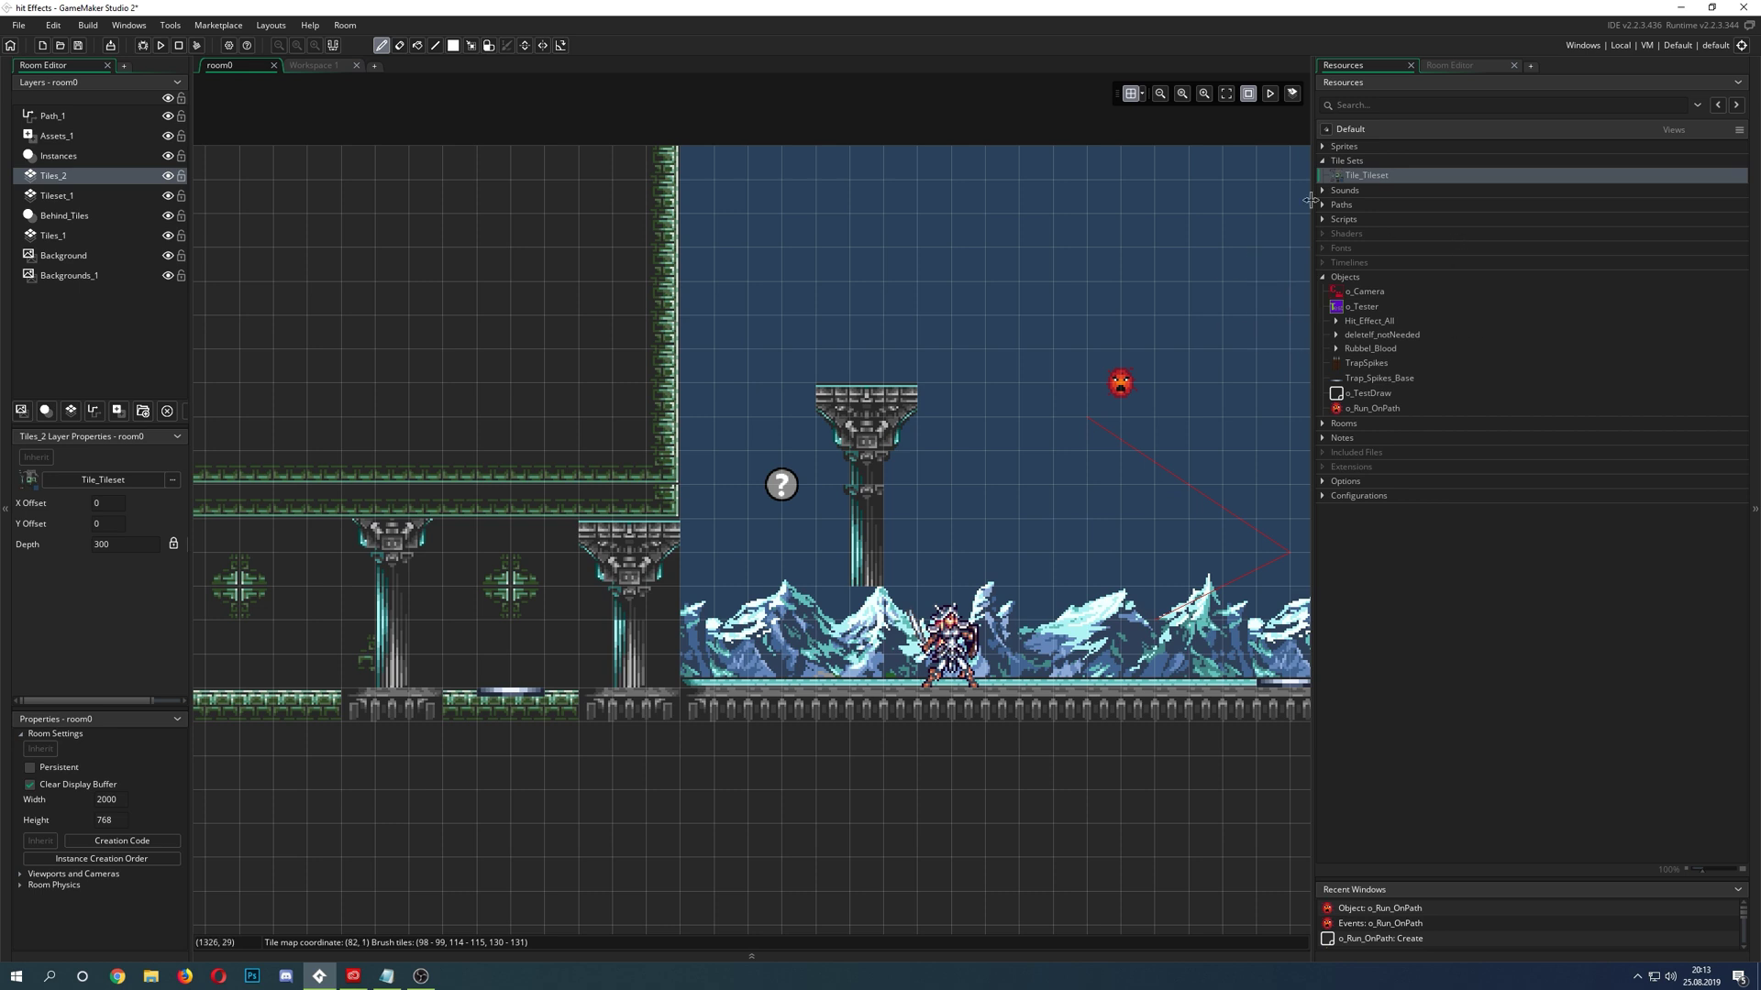
- Collapse Tile Sets, peek into Sounds, expand Paths to show path0, then run the game with F5
left_click(1323, 162)
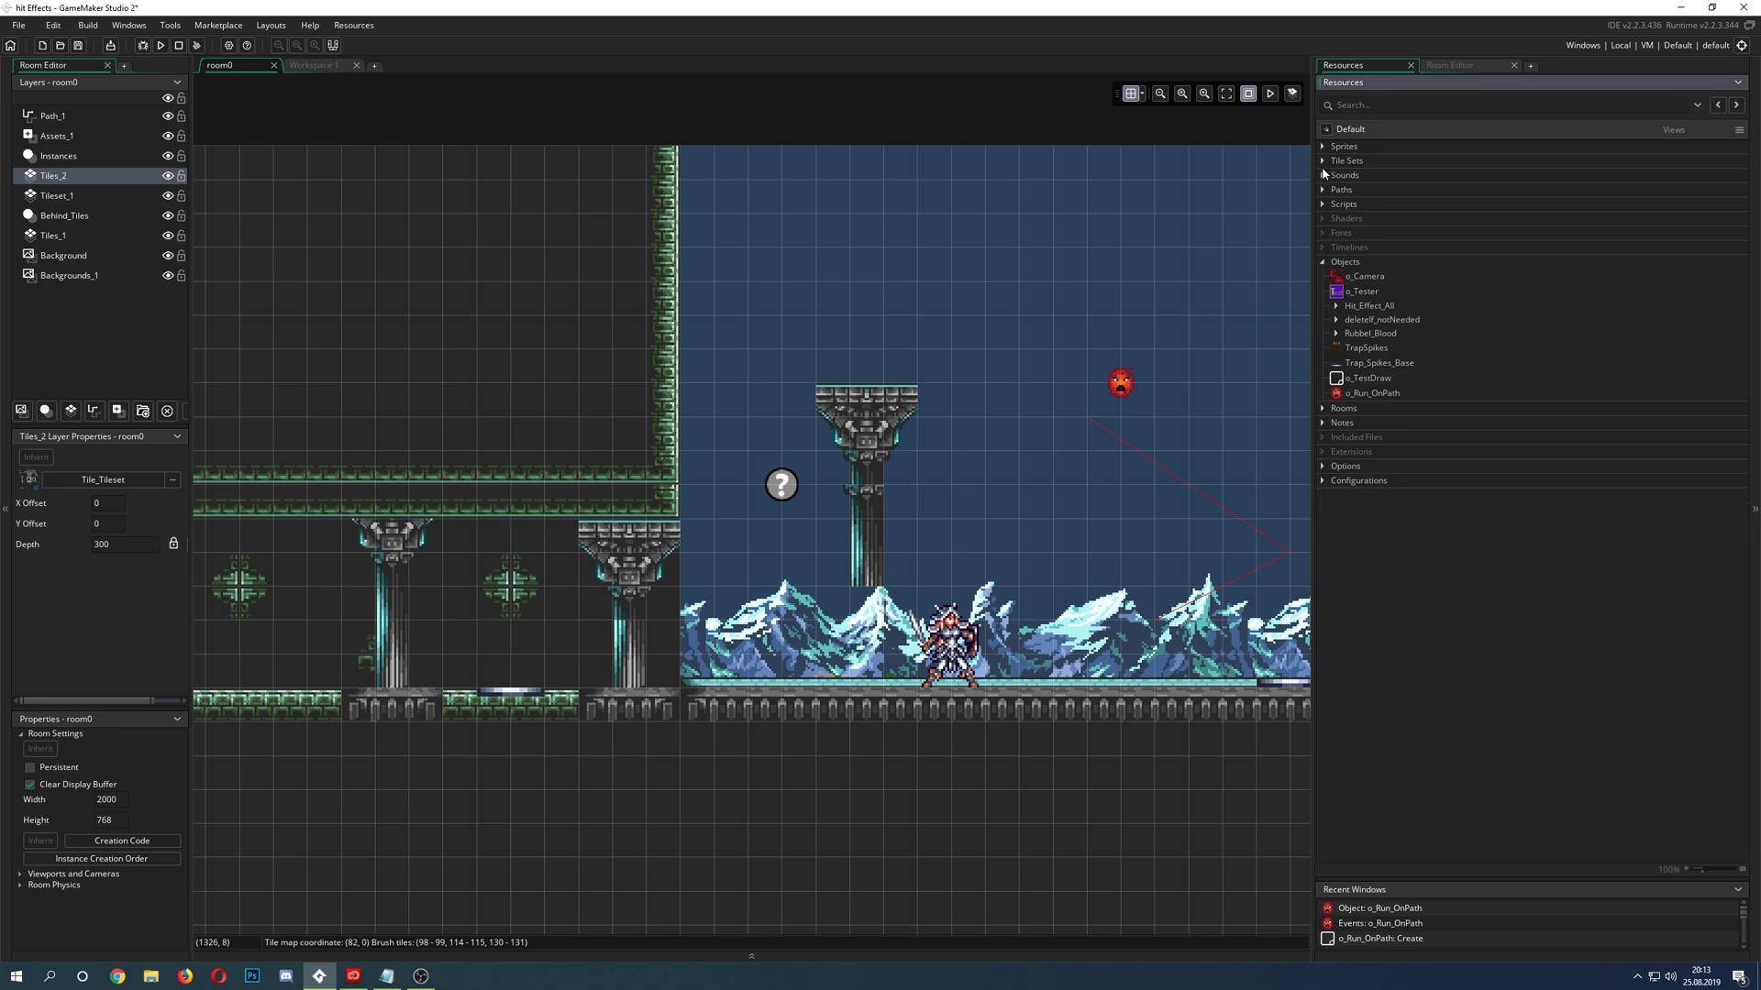
left_click(1323, 175)
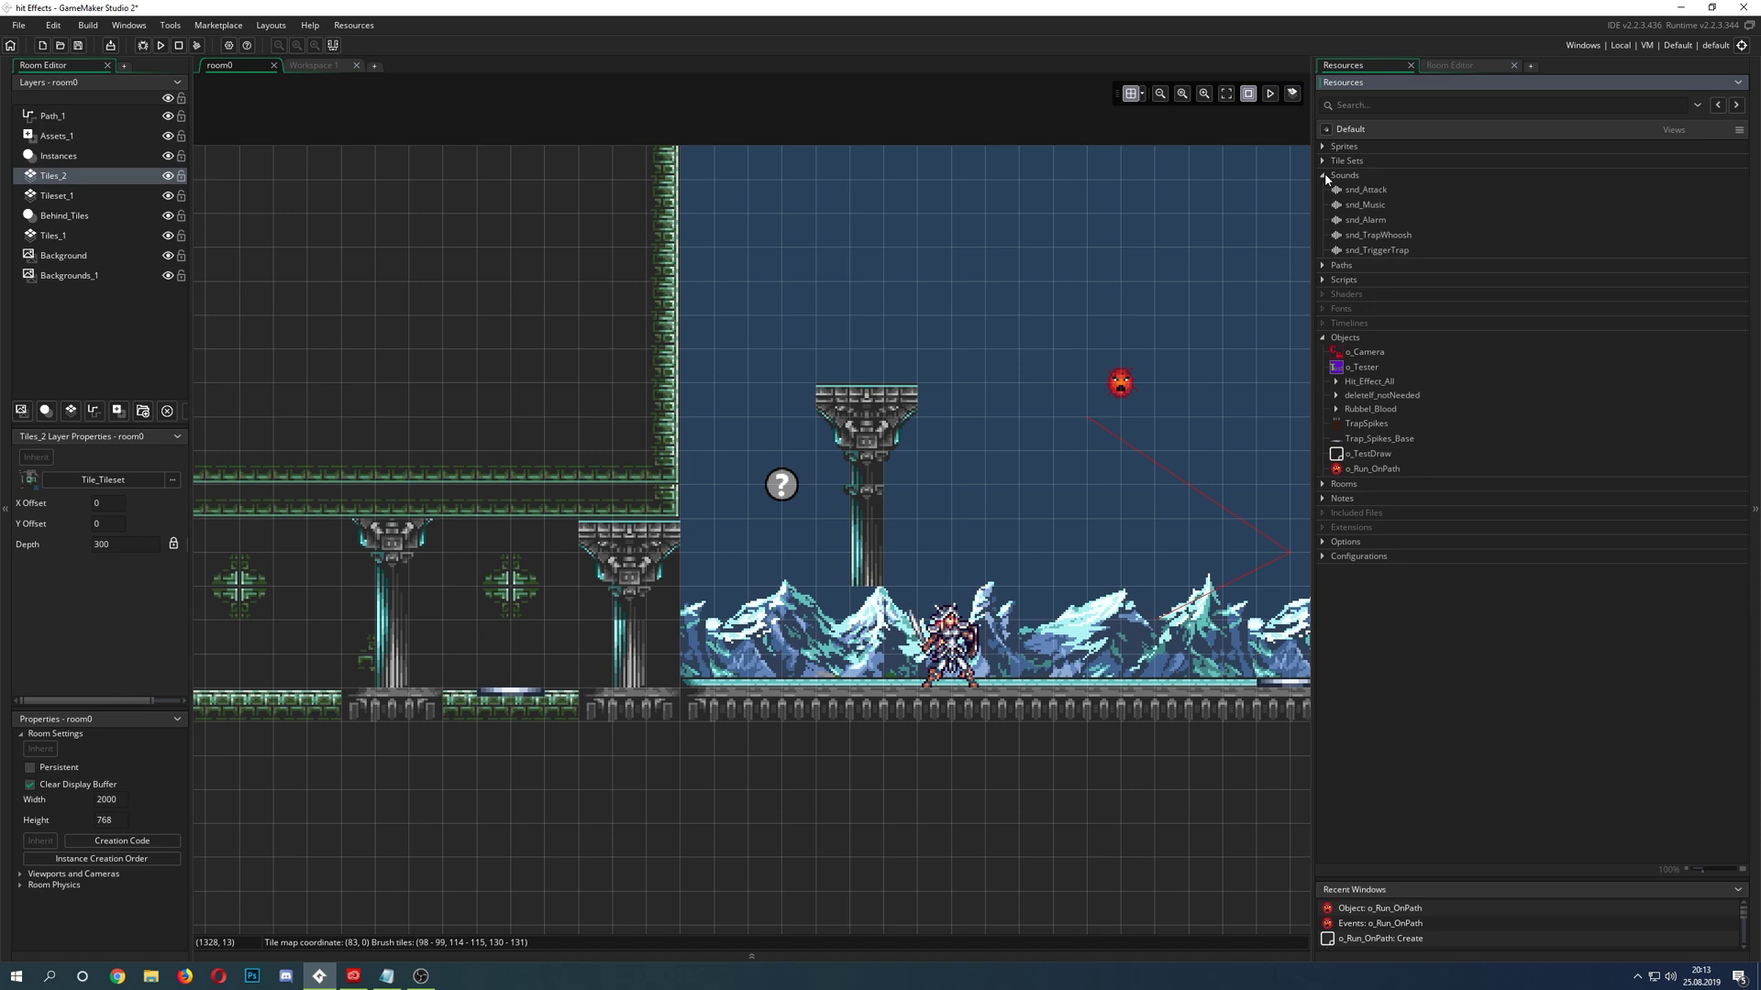
left_click(1323, 175)
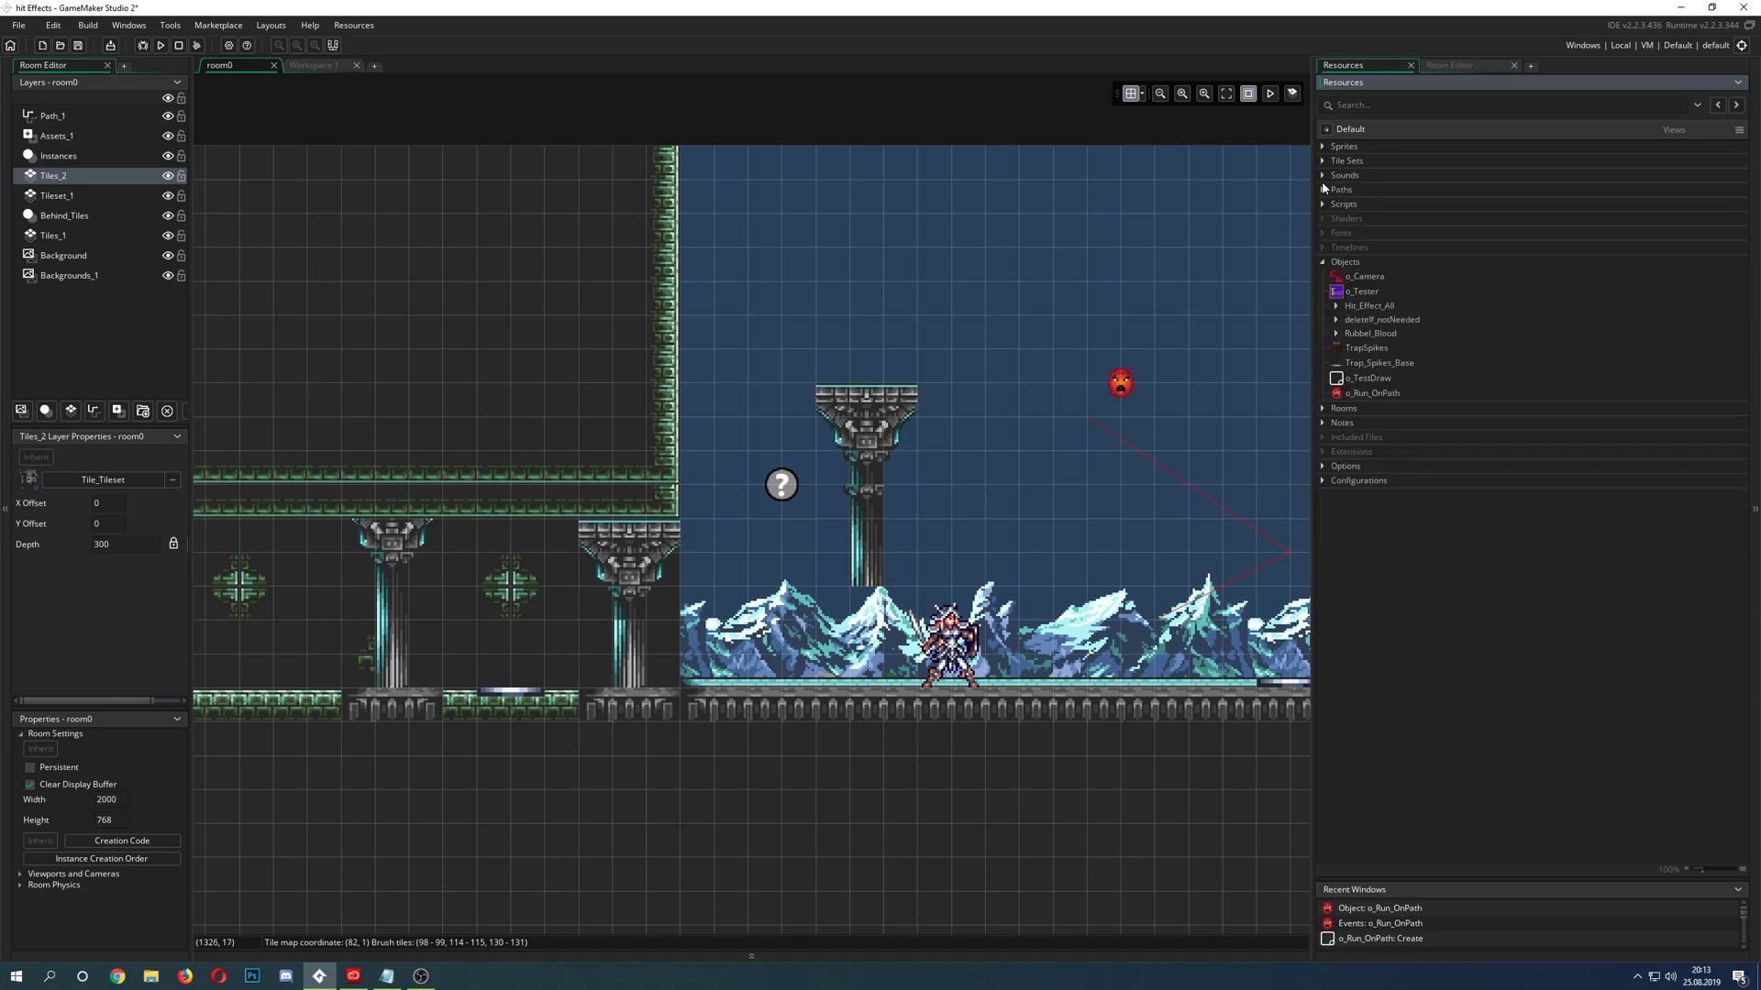
left_click(1323, 189)
scroll(1192, 367, "right", 5, "shift")
scroll(1005, 400, "up", 3, "ctrl")
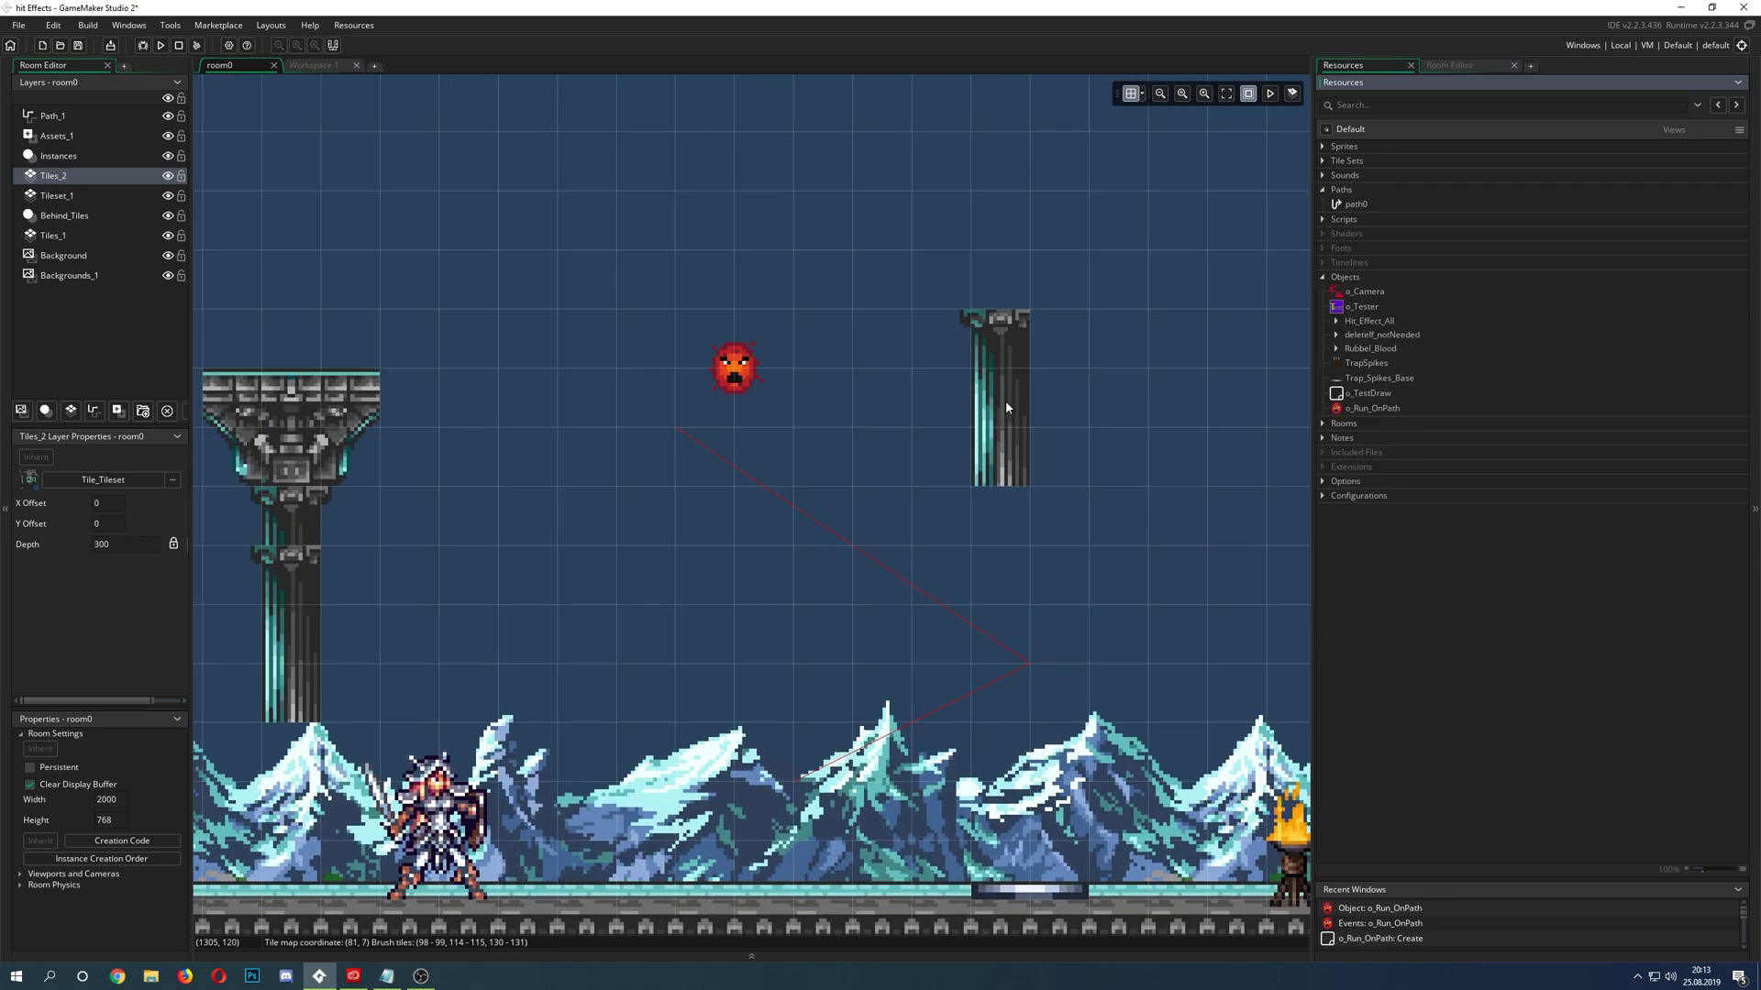
scroll(998, 398, "down", 3, "ctrl")
key("F5")
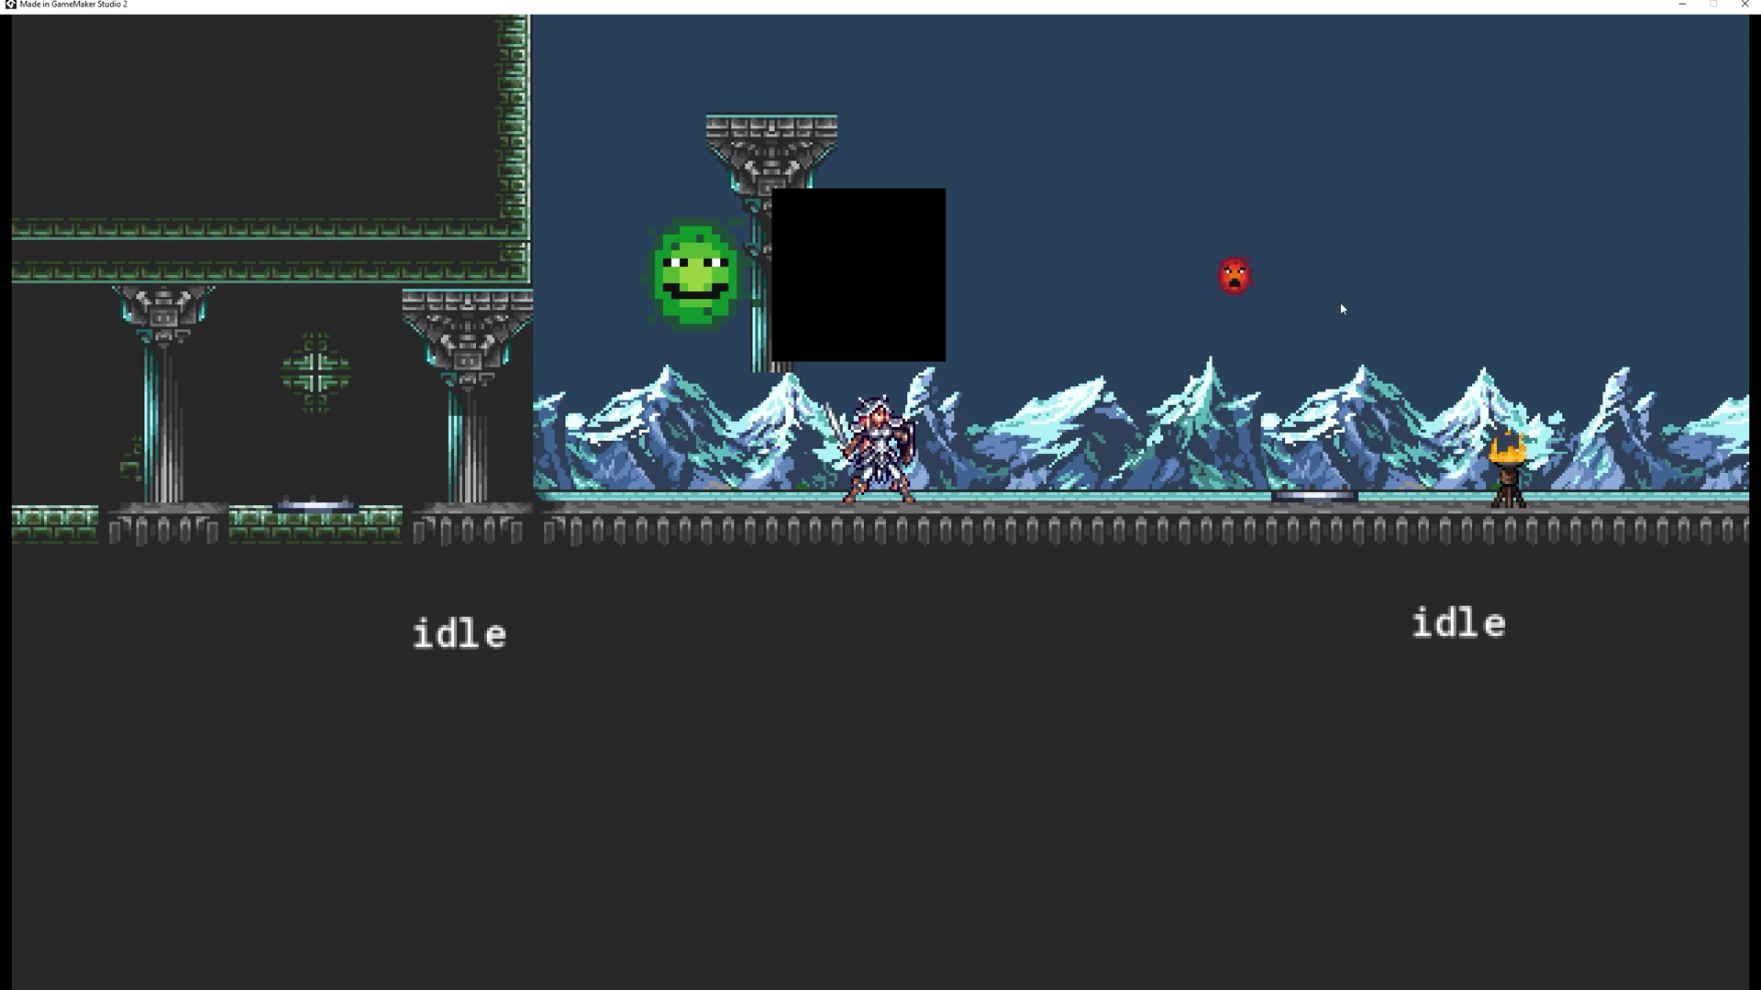
- Close the running game window to return to the room0 editor
left_click(1743, 4)
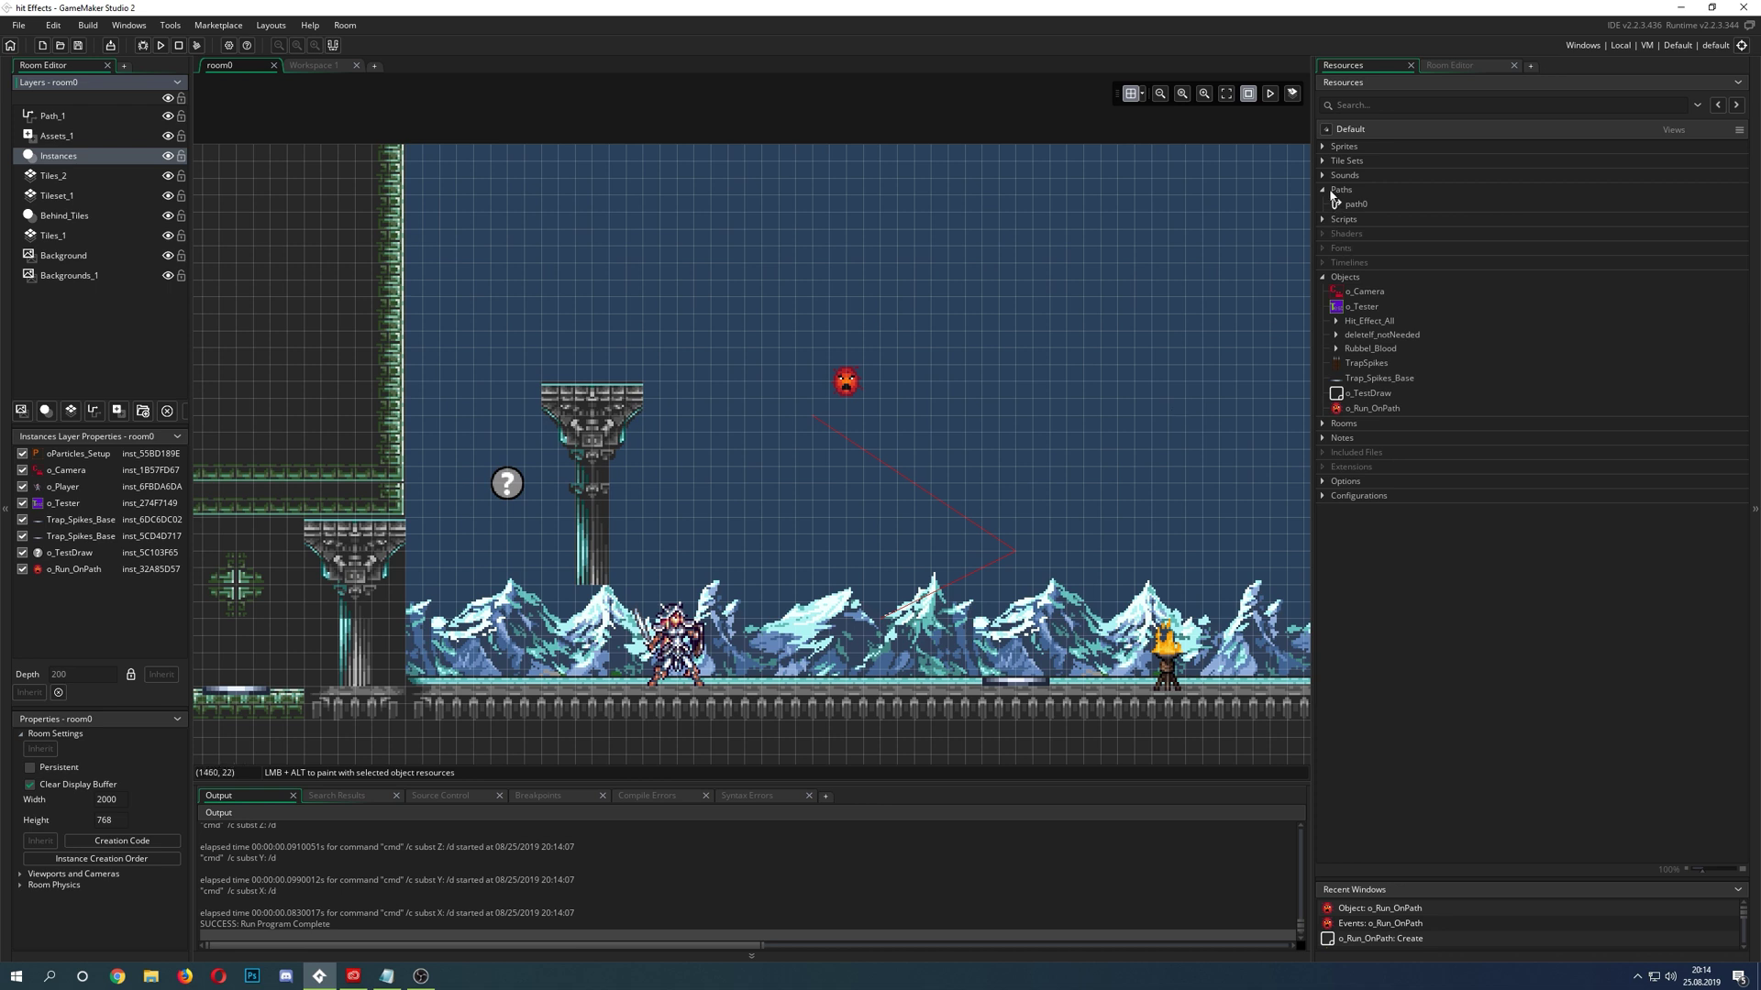
- Collapse Paths, expand Scripts, select TrapSpikes and o_Run_OnPath, then collapse Objects
left_click(1323, 189)
left_click(1323, 203)
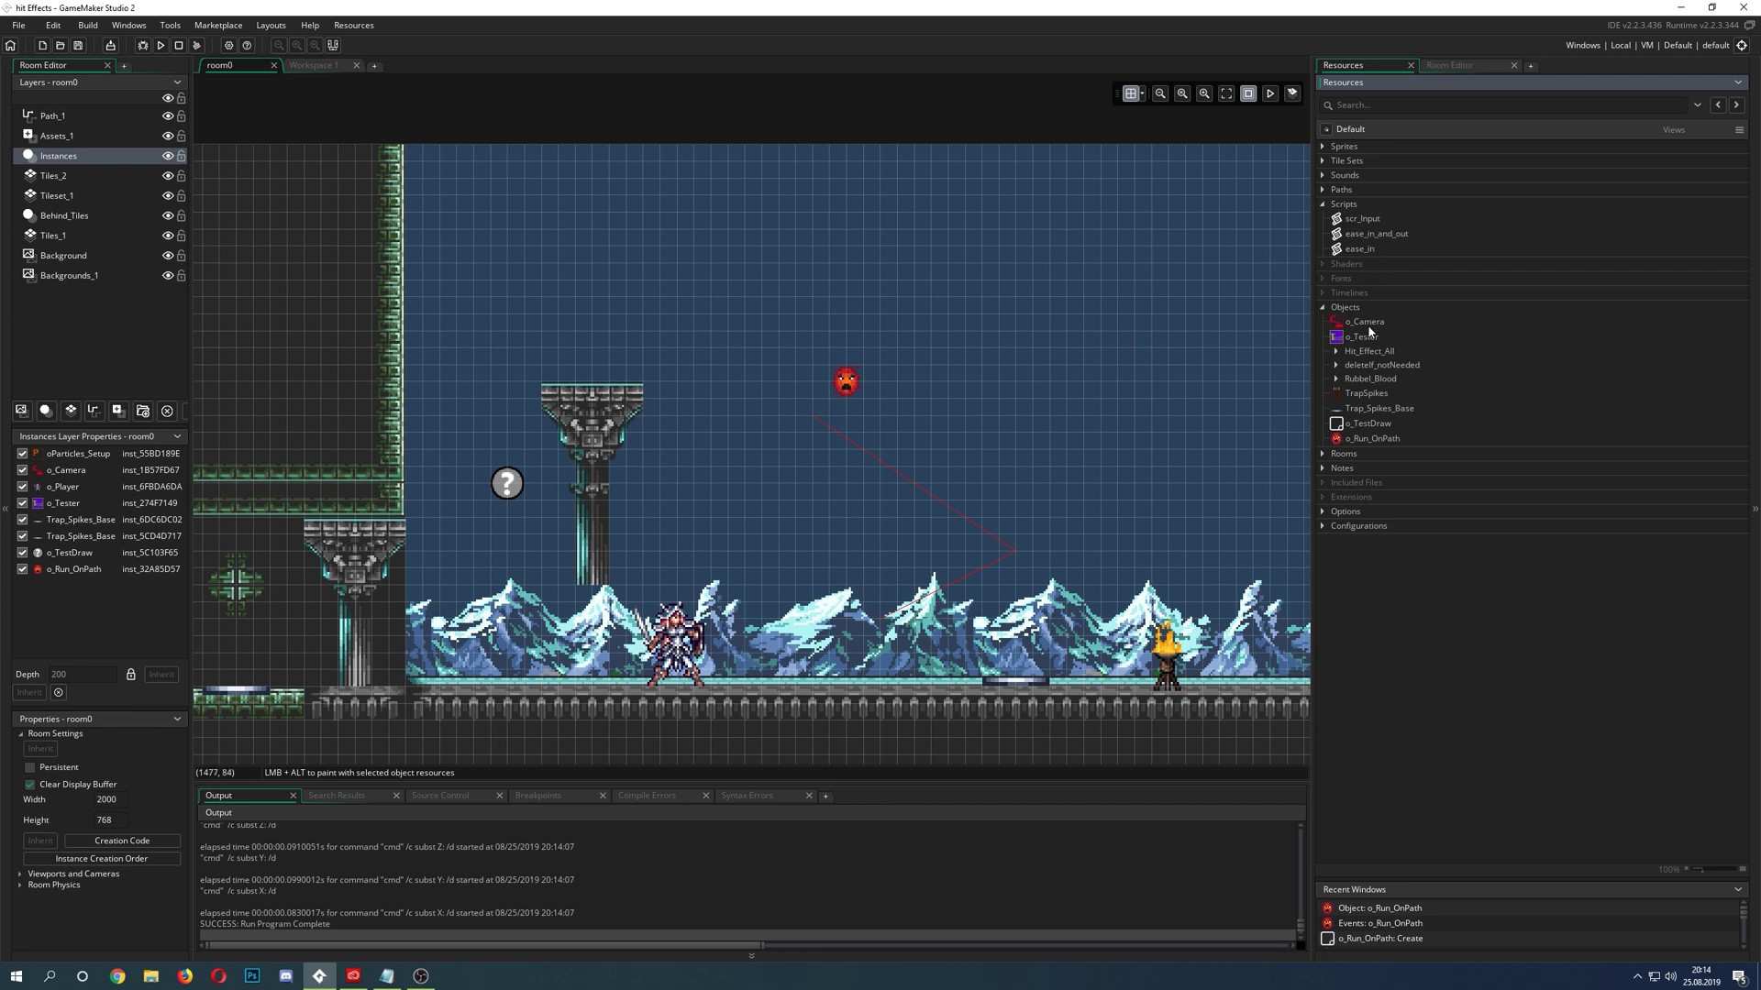
left_click(1355, 393)
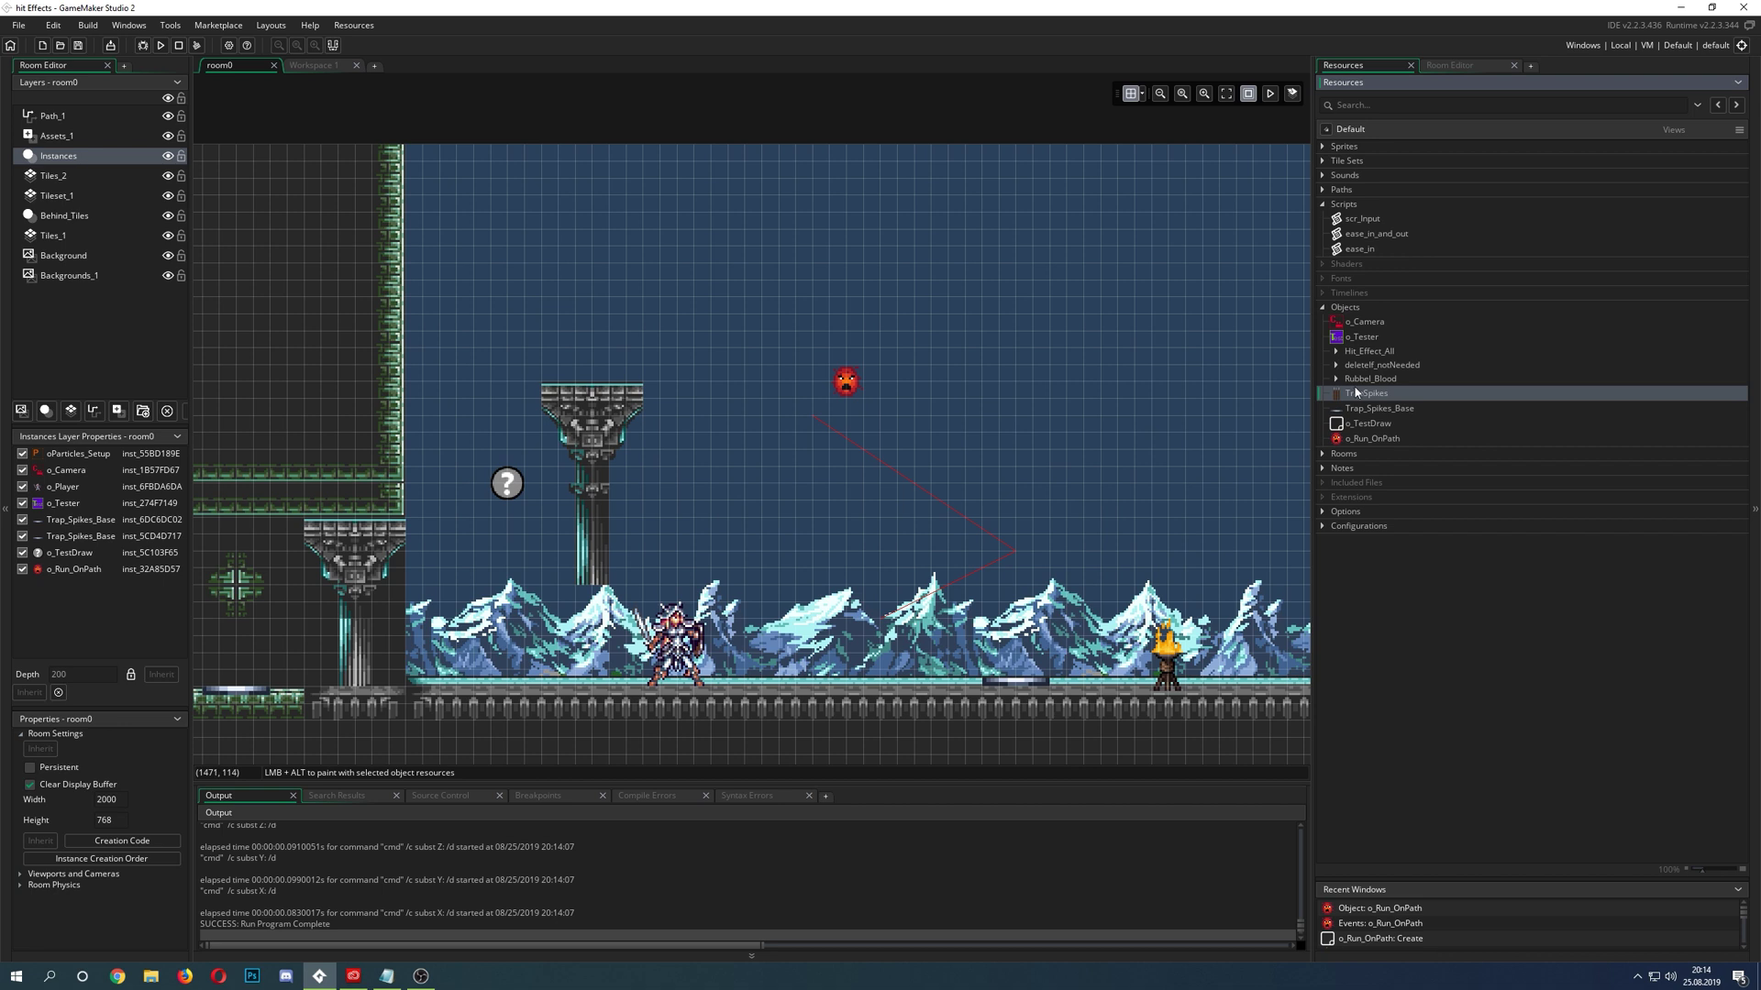
left_click(1374, 440)
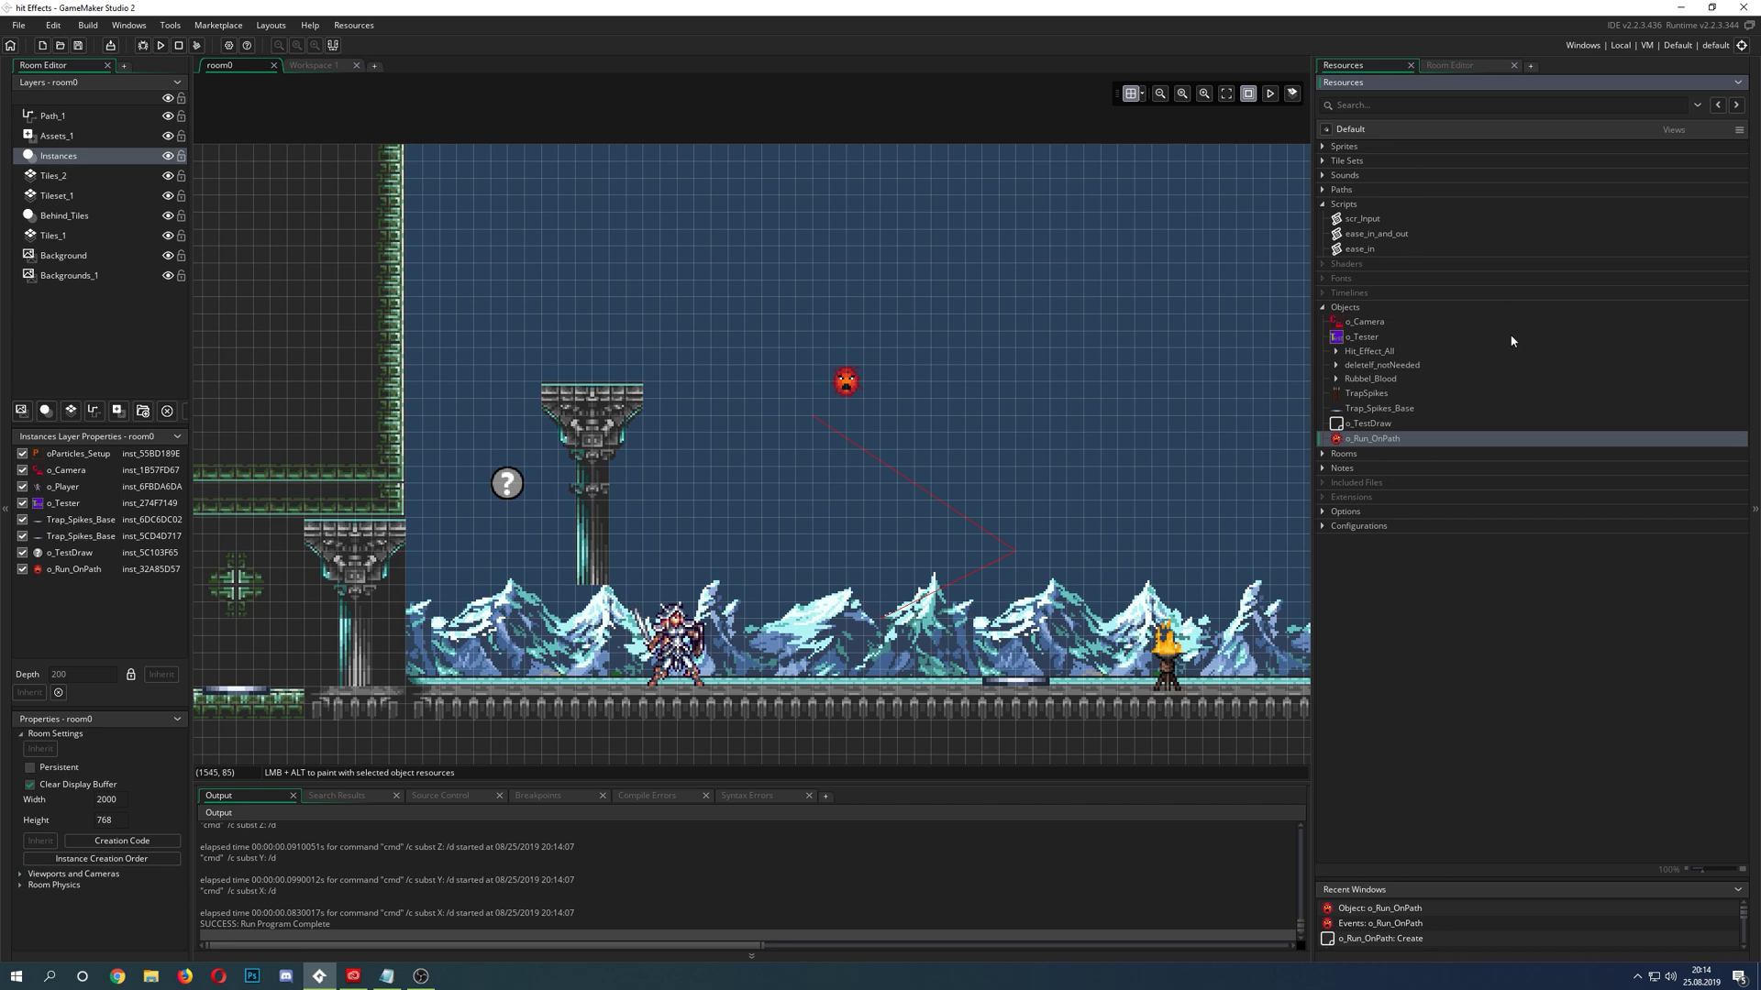
left_click(1323, 309)
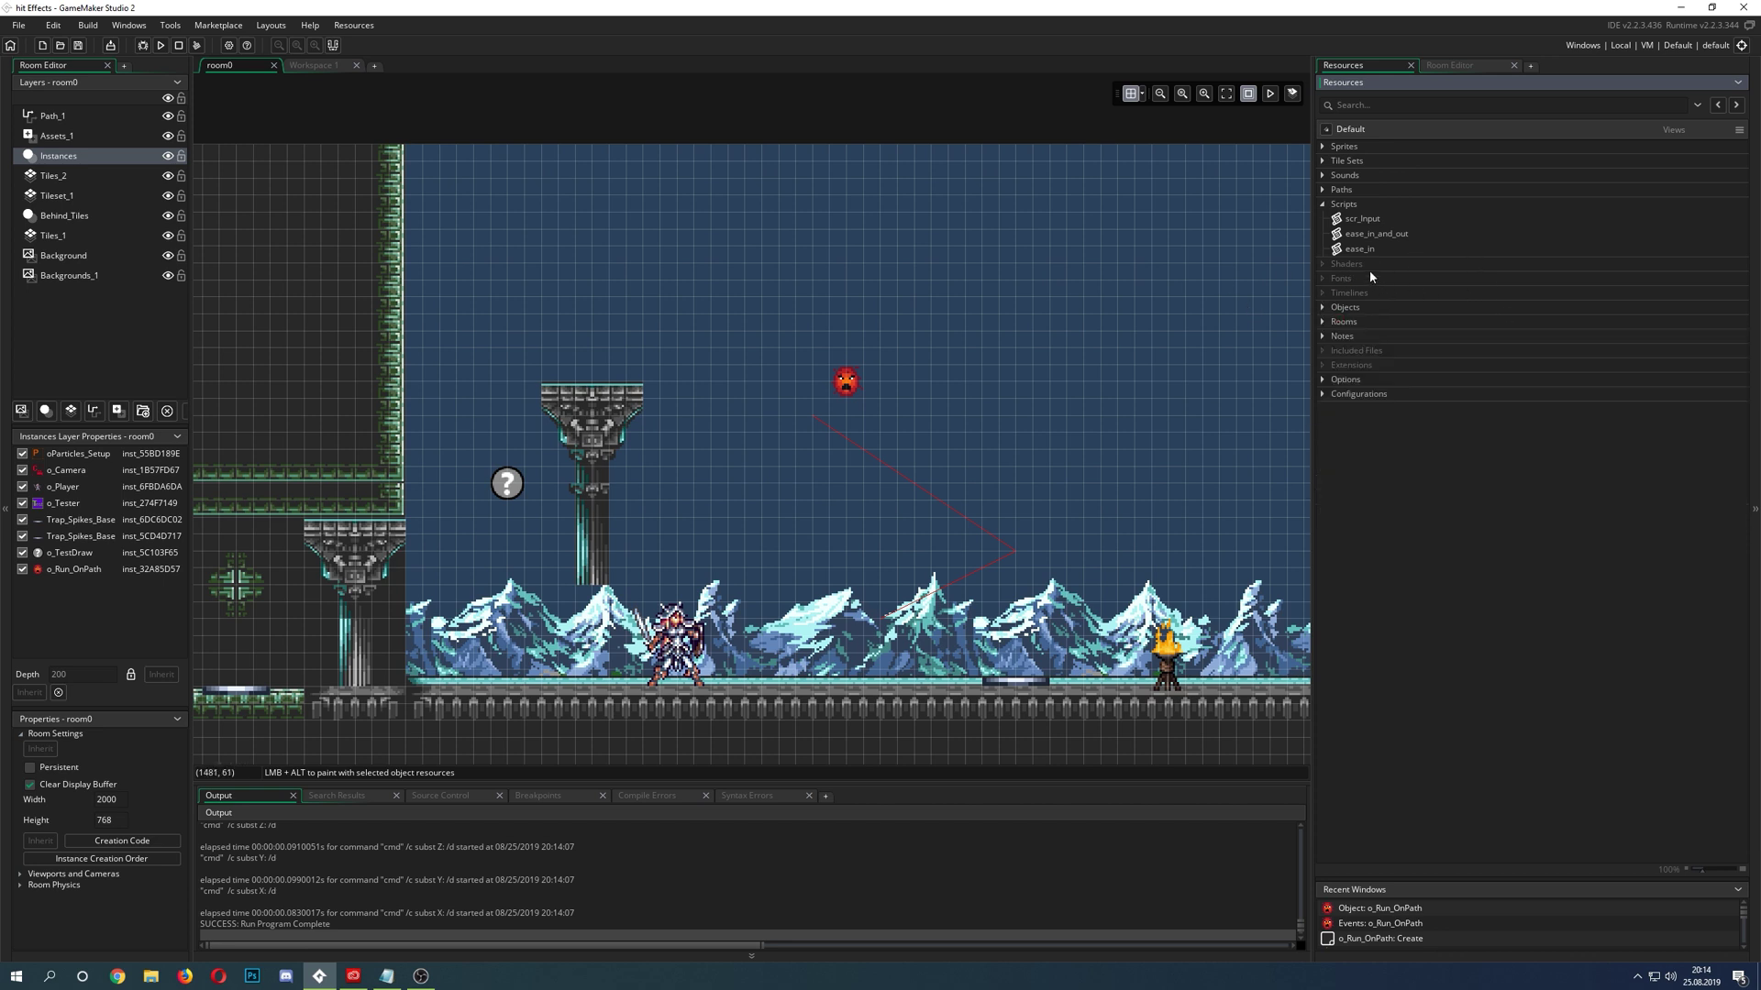
- Select the Shaders category and collapse the bottom Output panel
left_click(1352, 268)
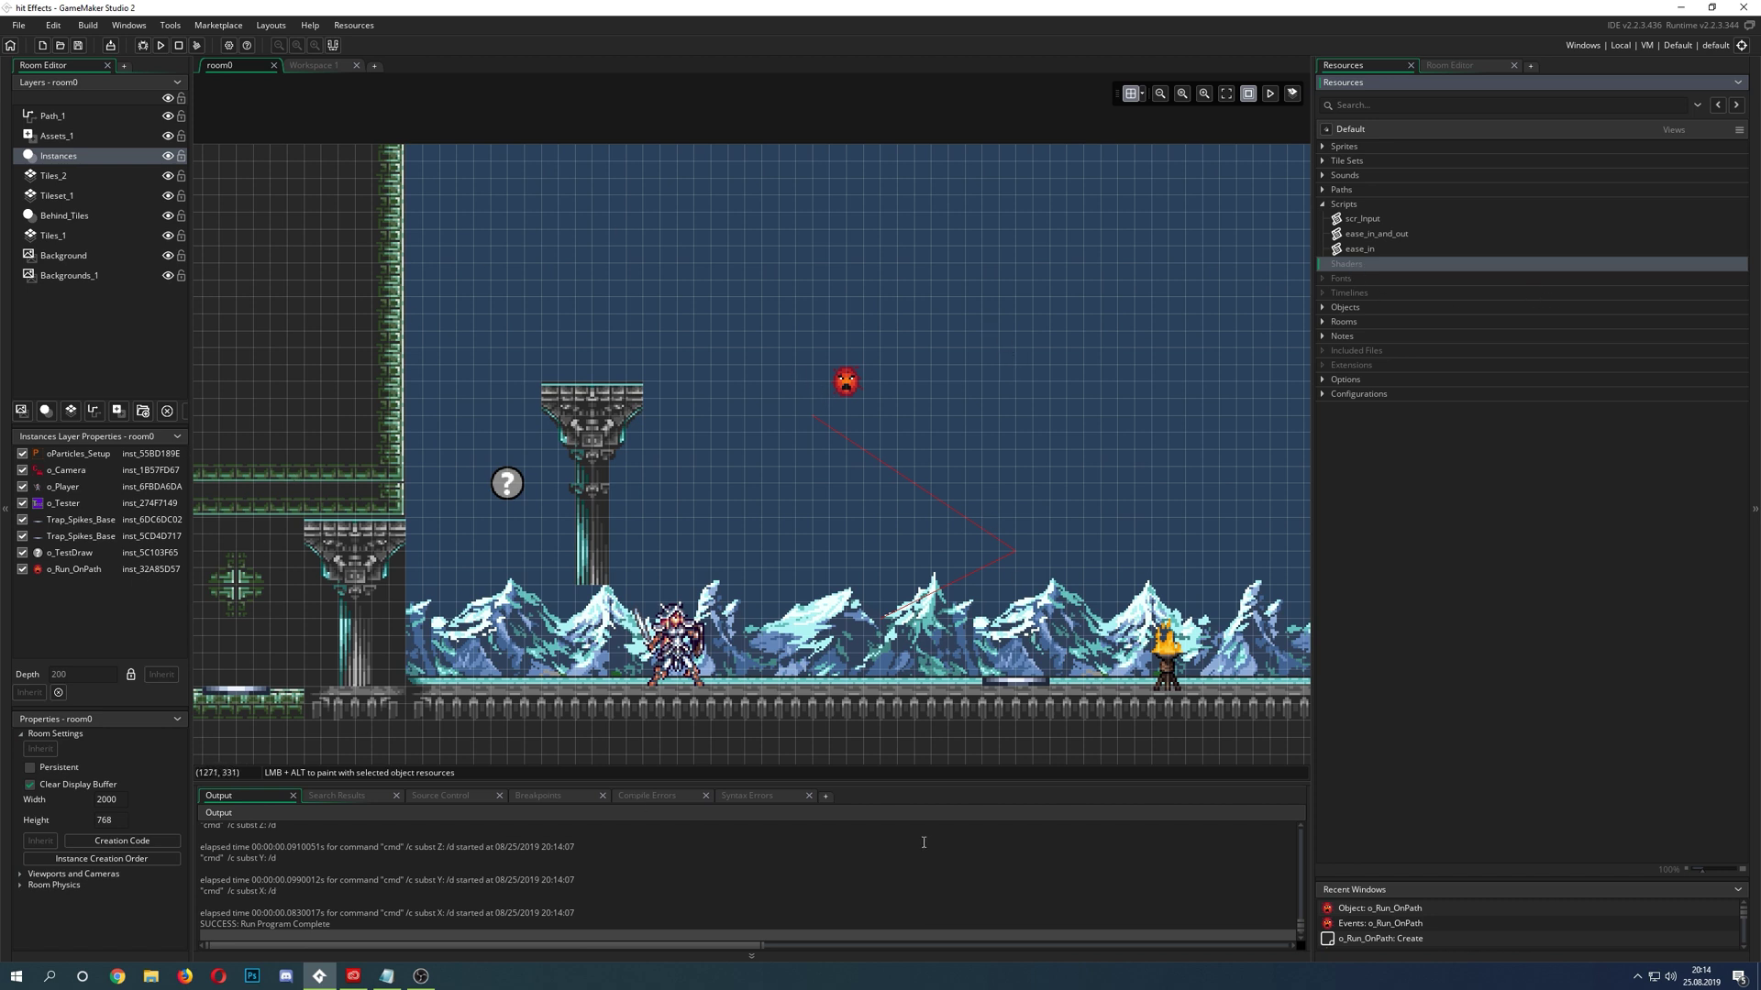
left_click(1018, 776)
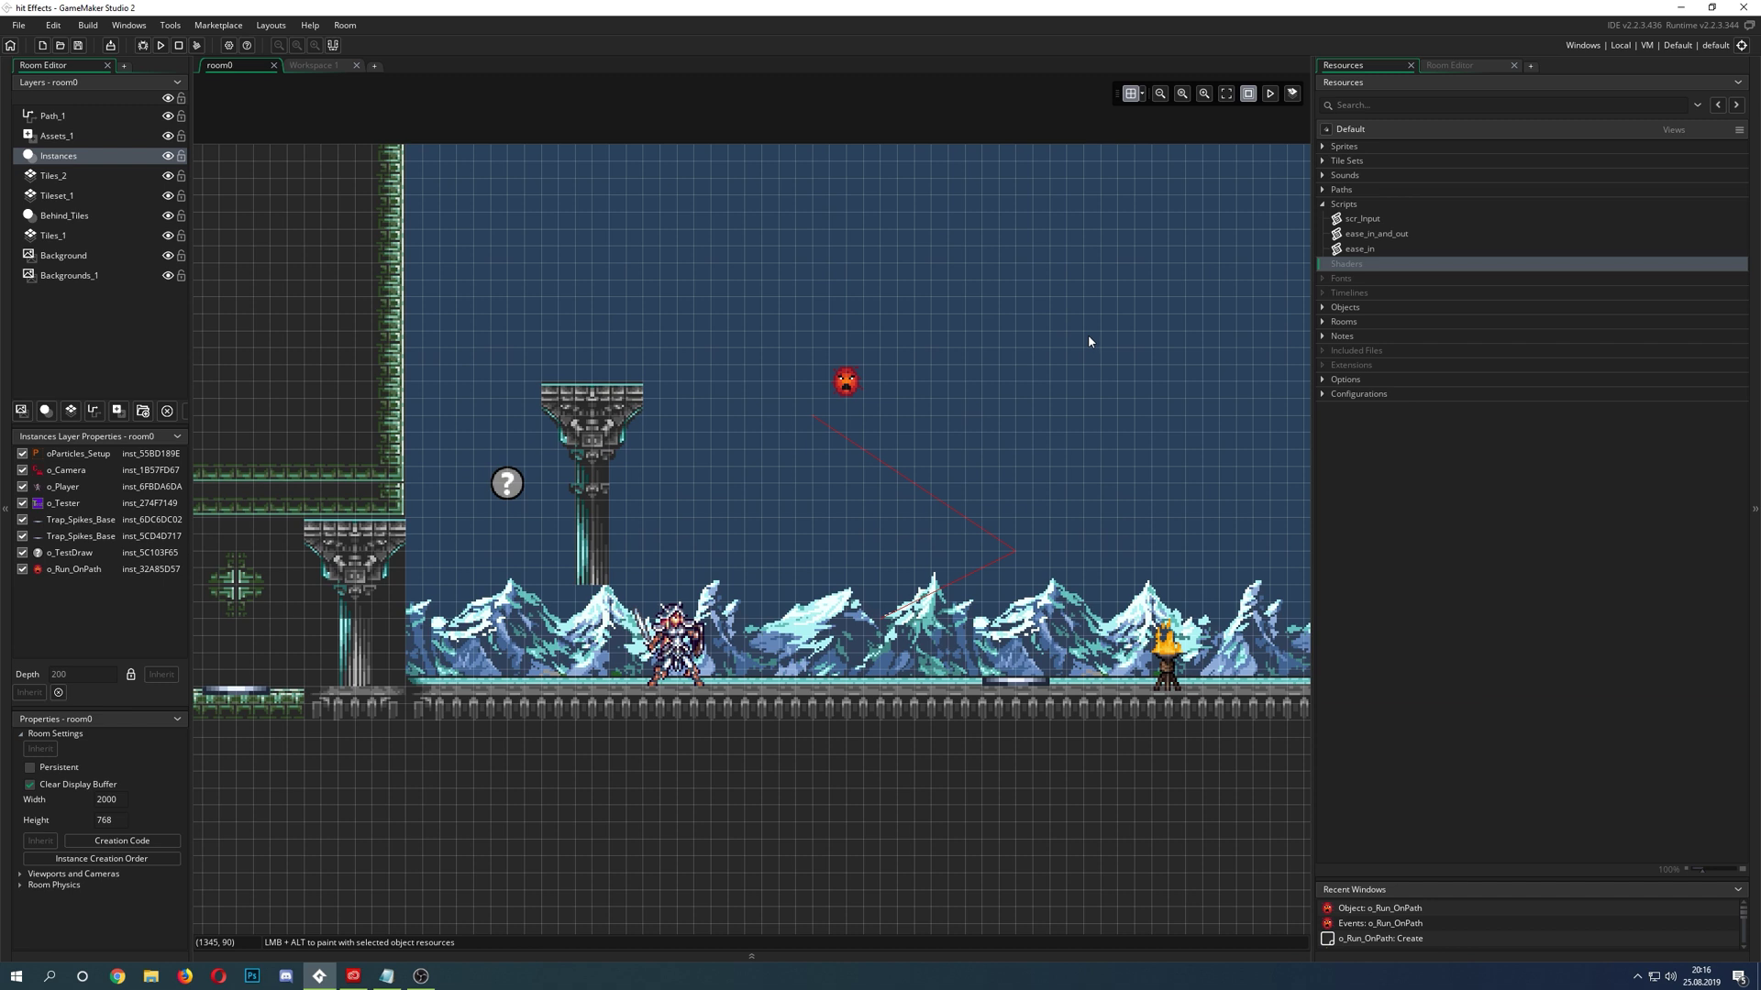
left_click(1322, 310)
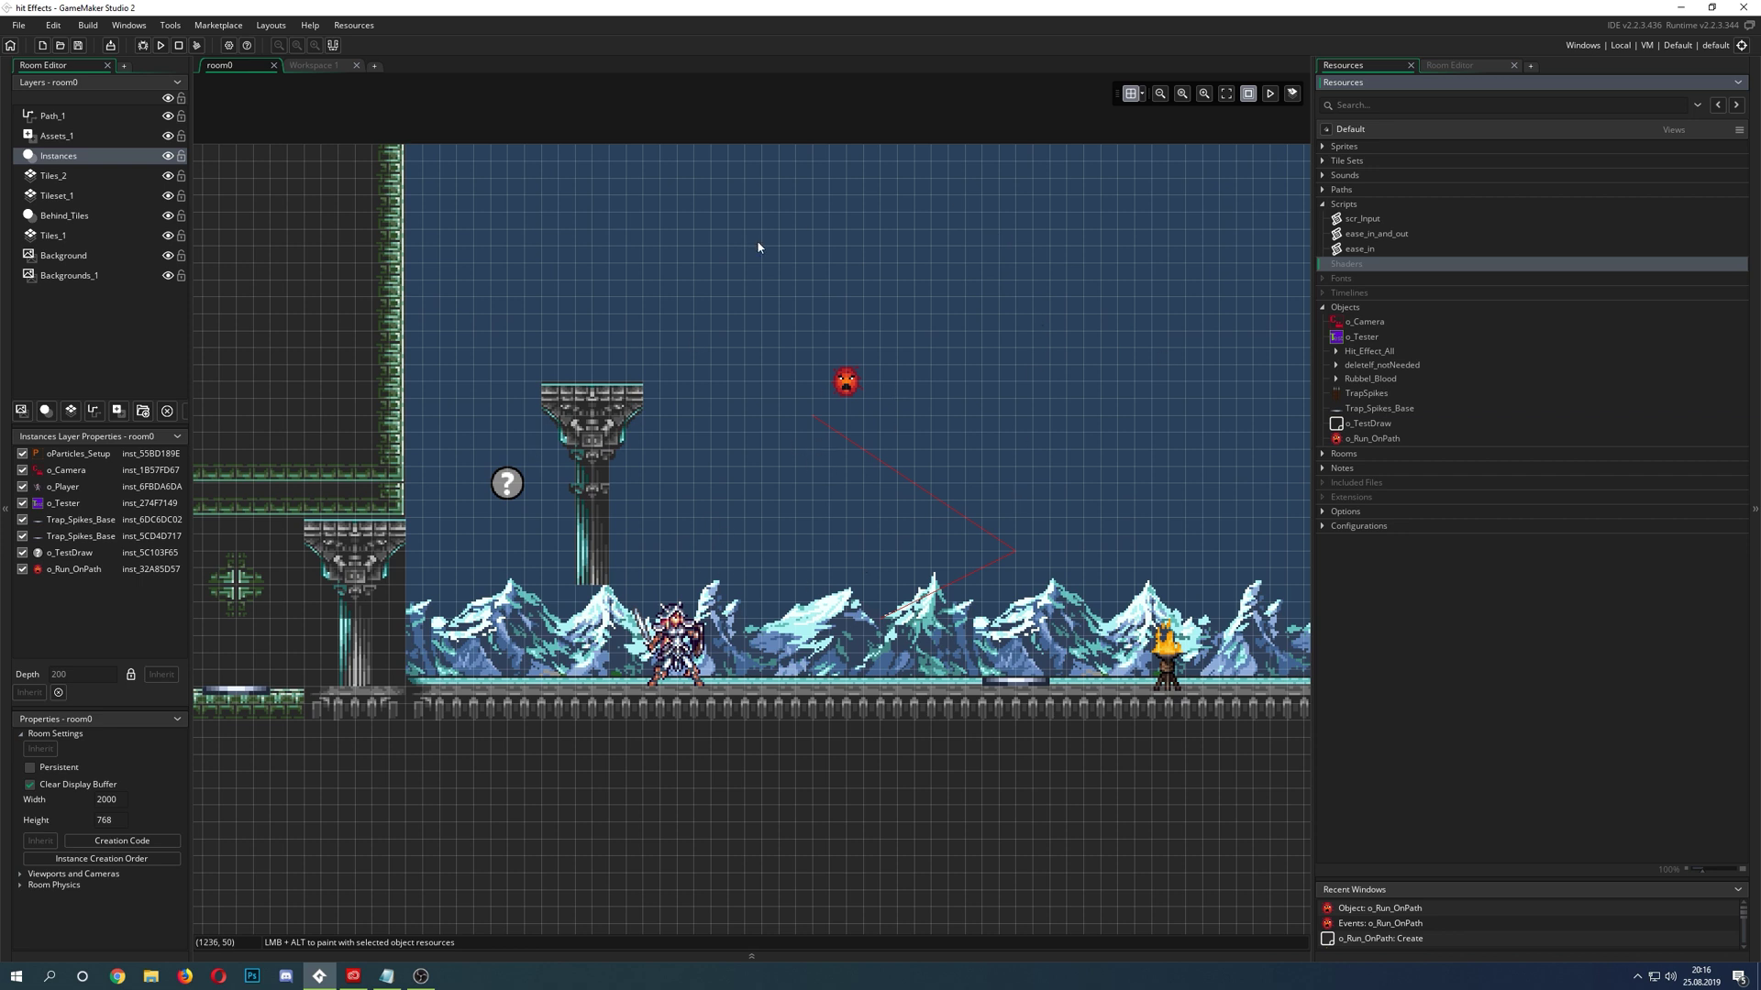
left_click(1334, 427)
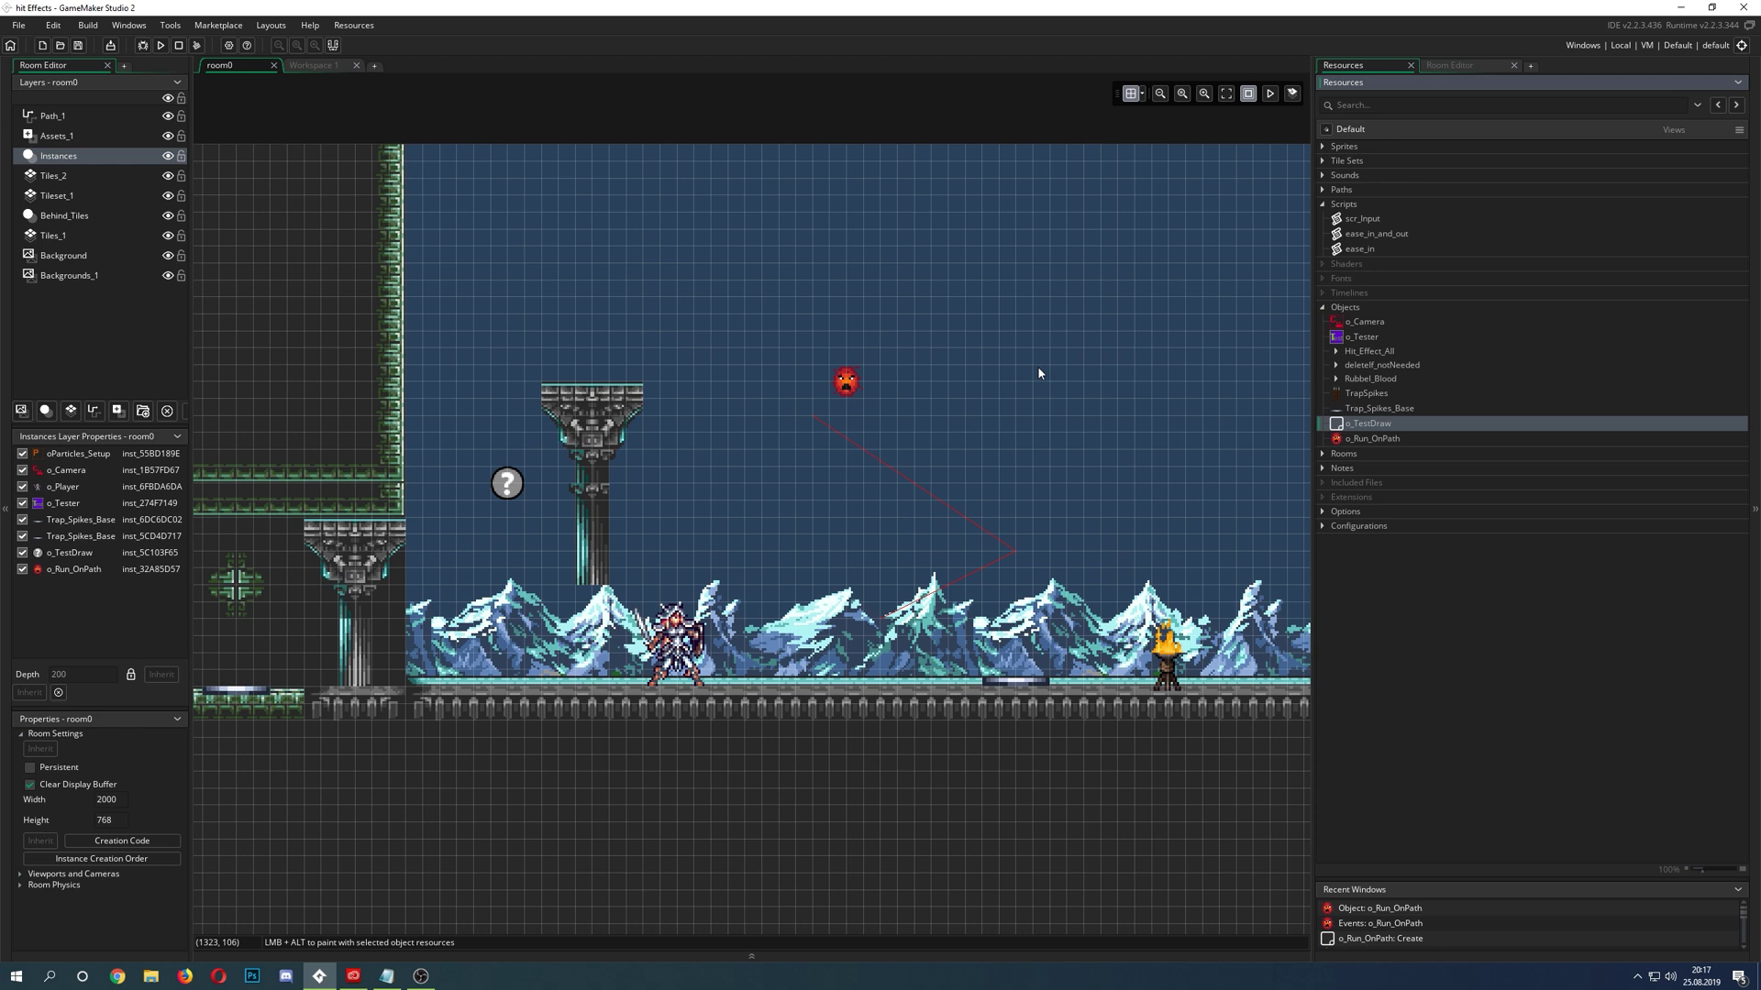
left_click(1323, 307)
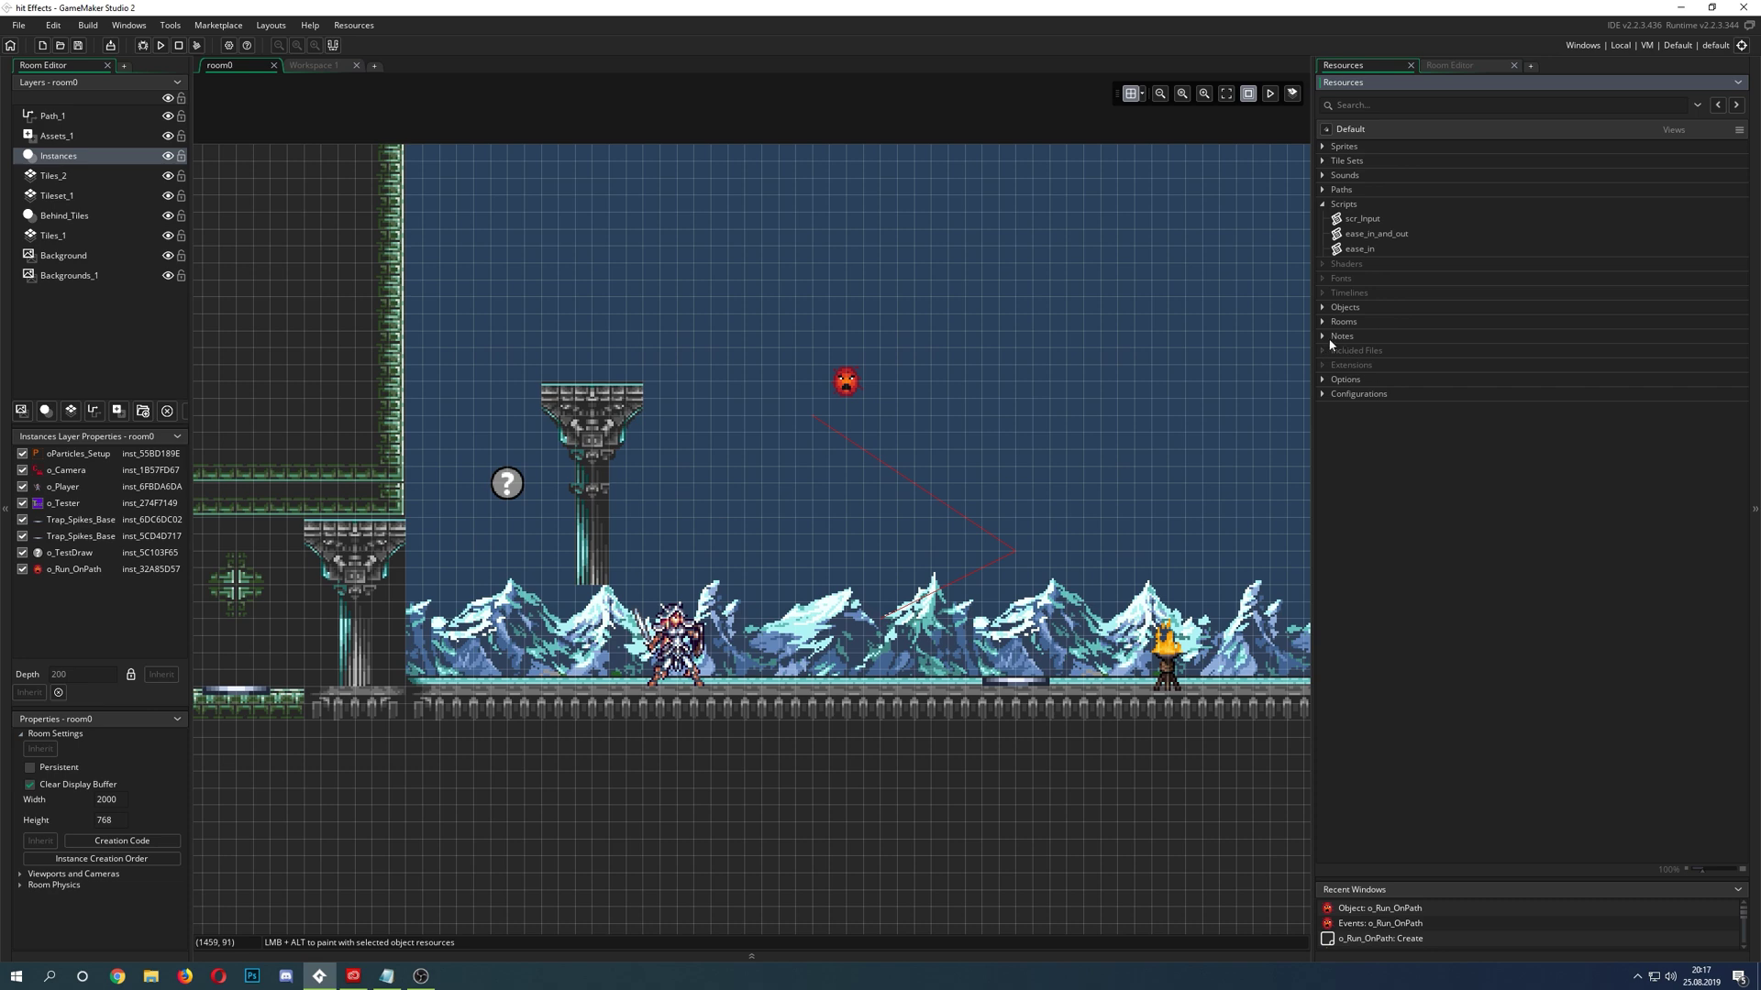
- Open the note0 credits note from Notes, read it, and close it again
left_click(1321, 337)
double_click(1356, 350)
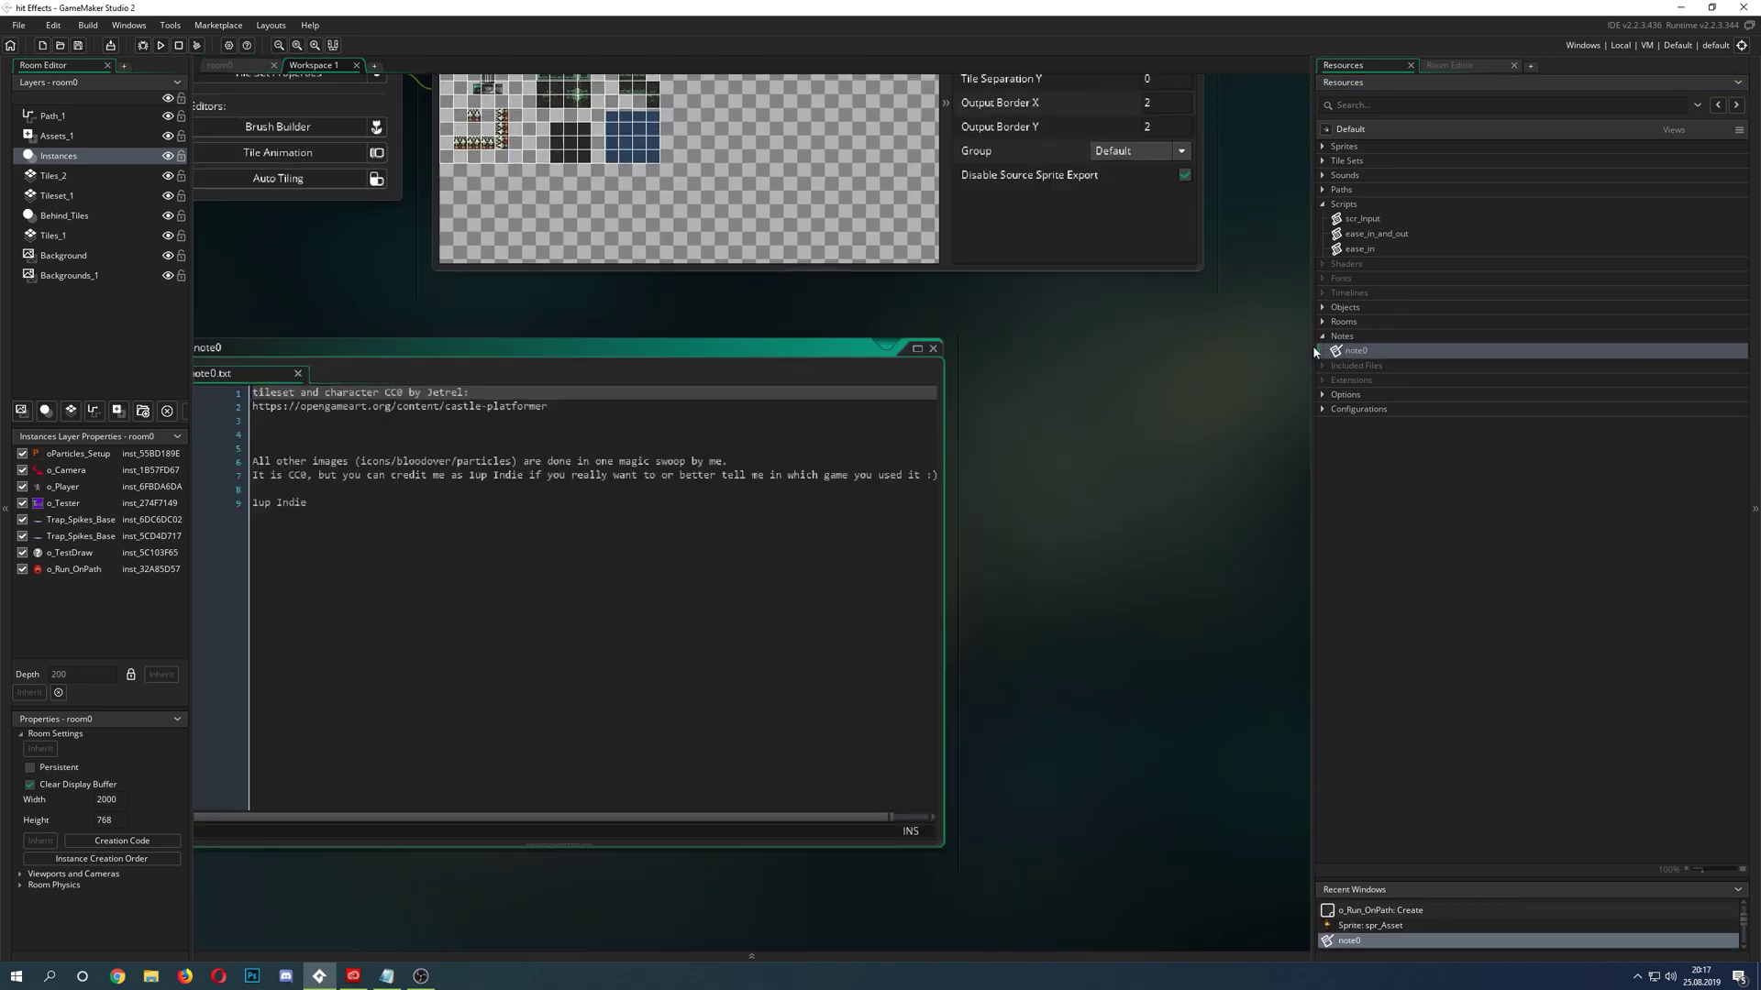
left_click_drag(716, 311, 923, 319)
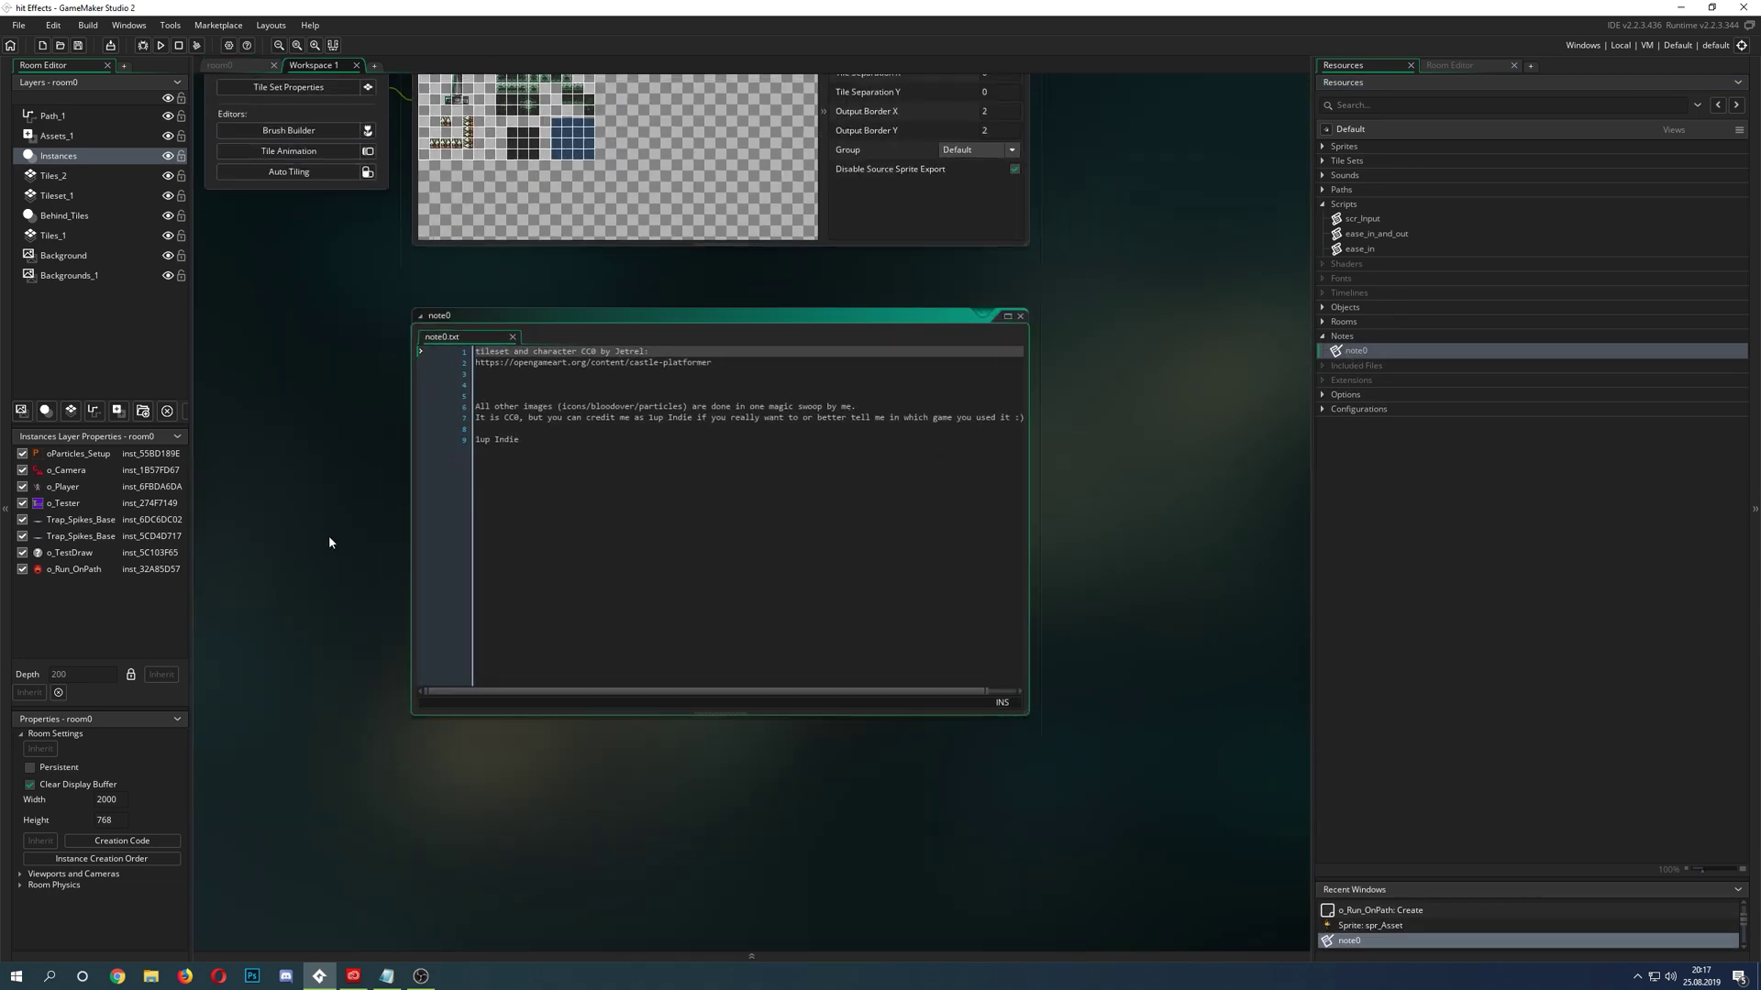
left_click(592, 473)
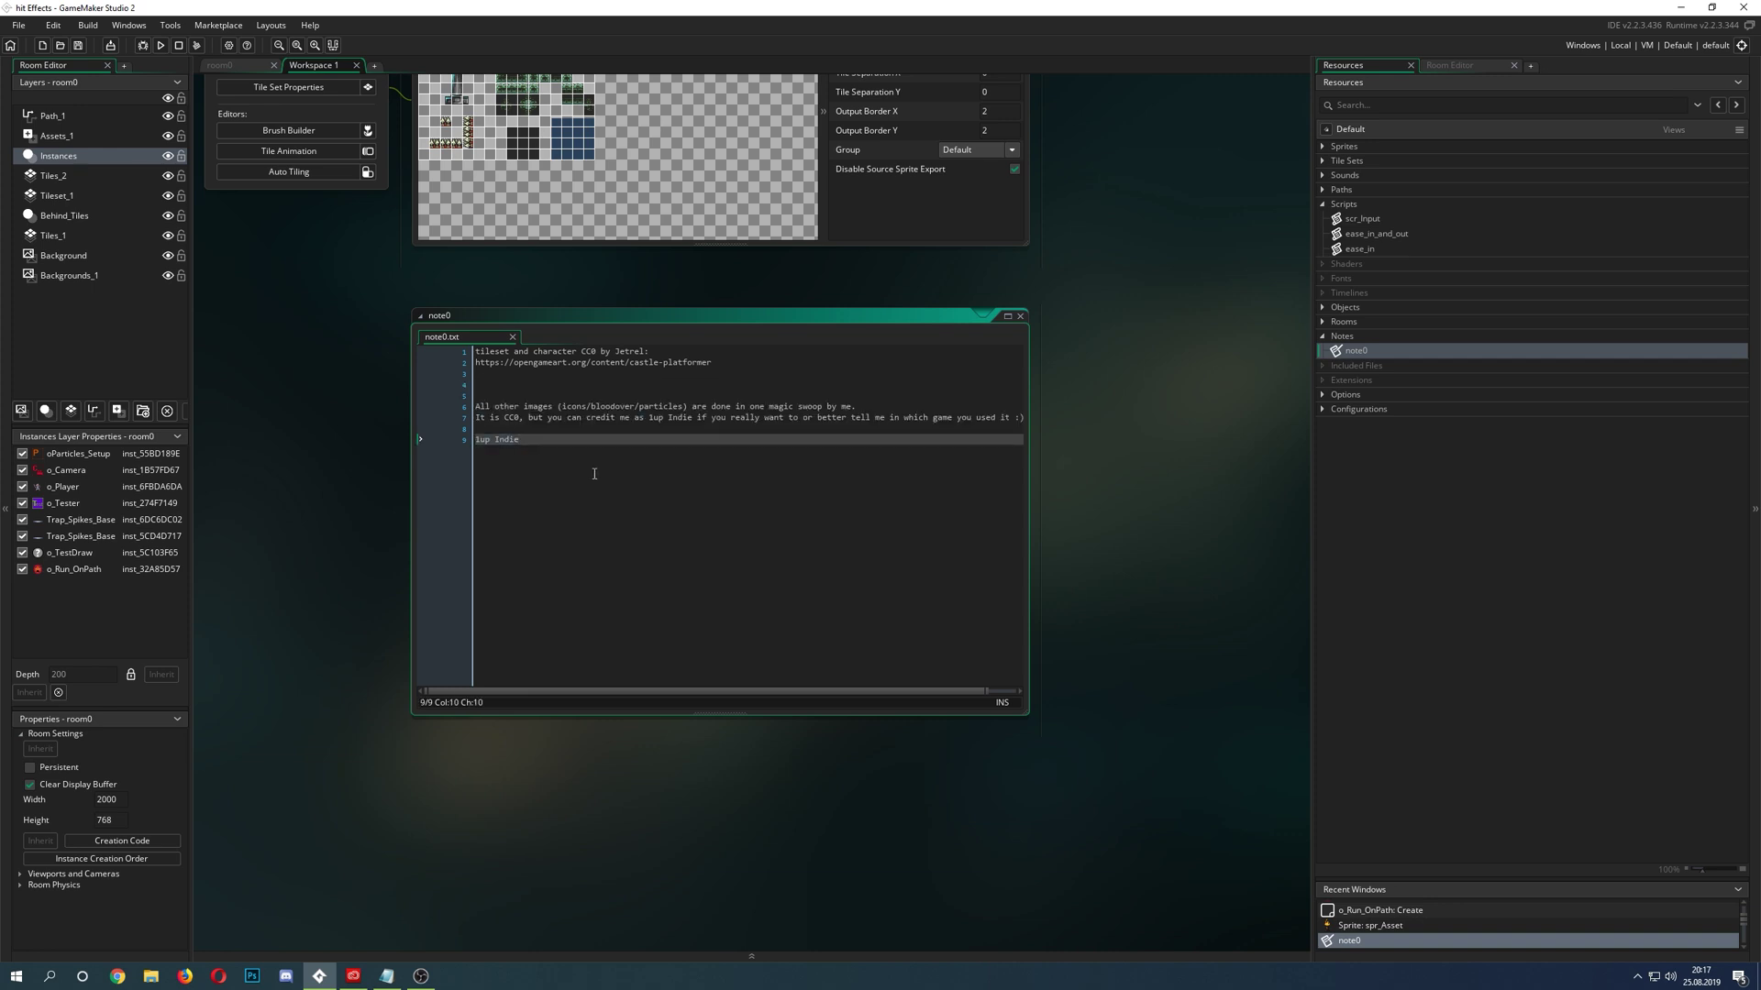
left_click(1020, 316)
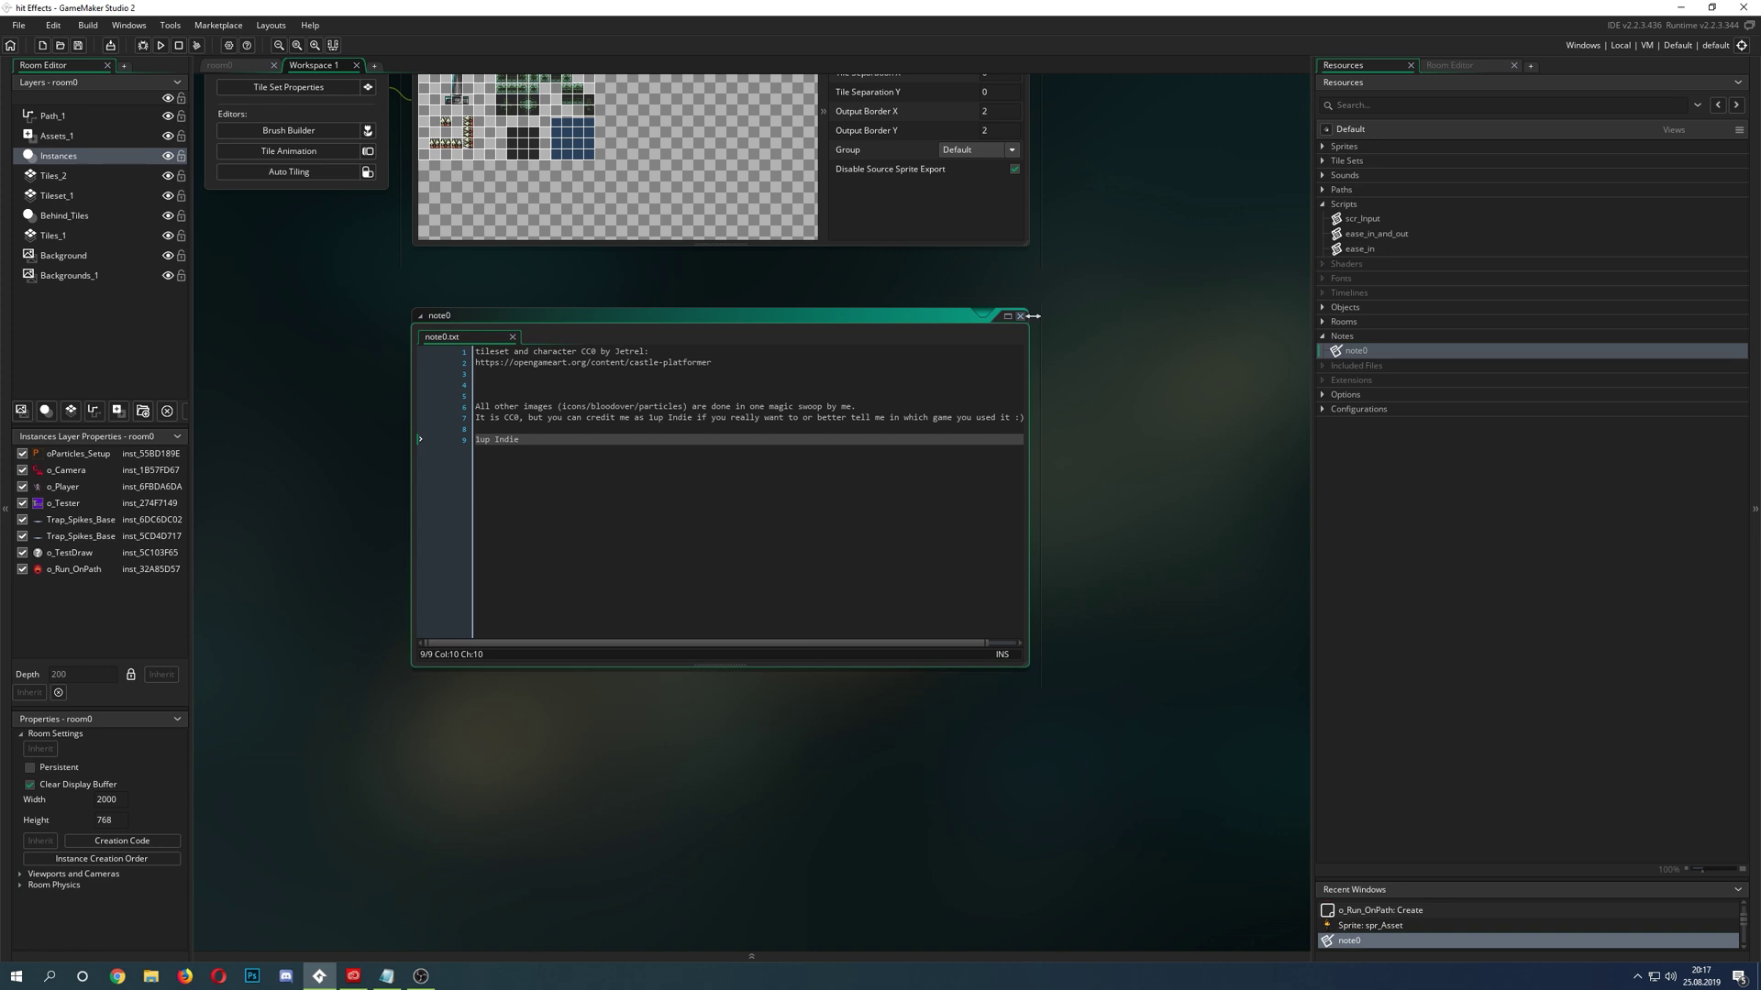
left_click(1323, 336)
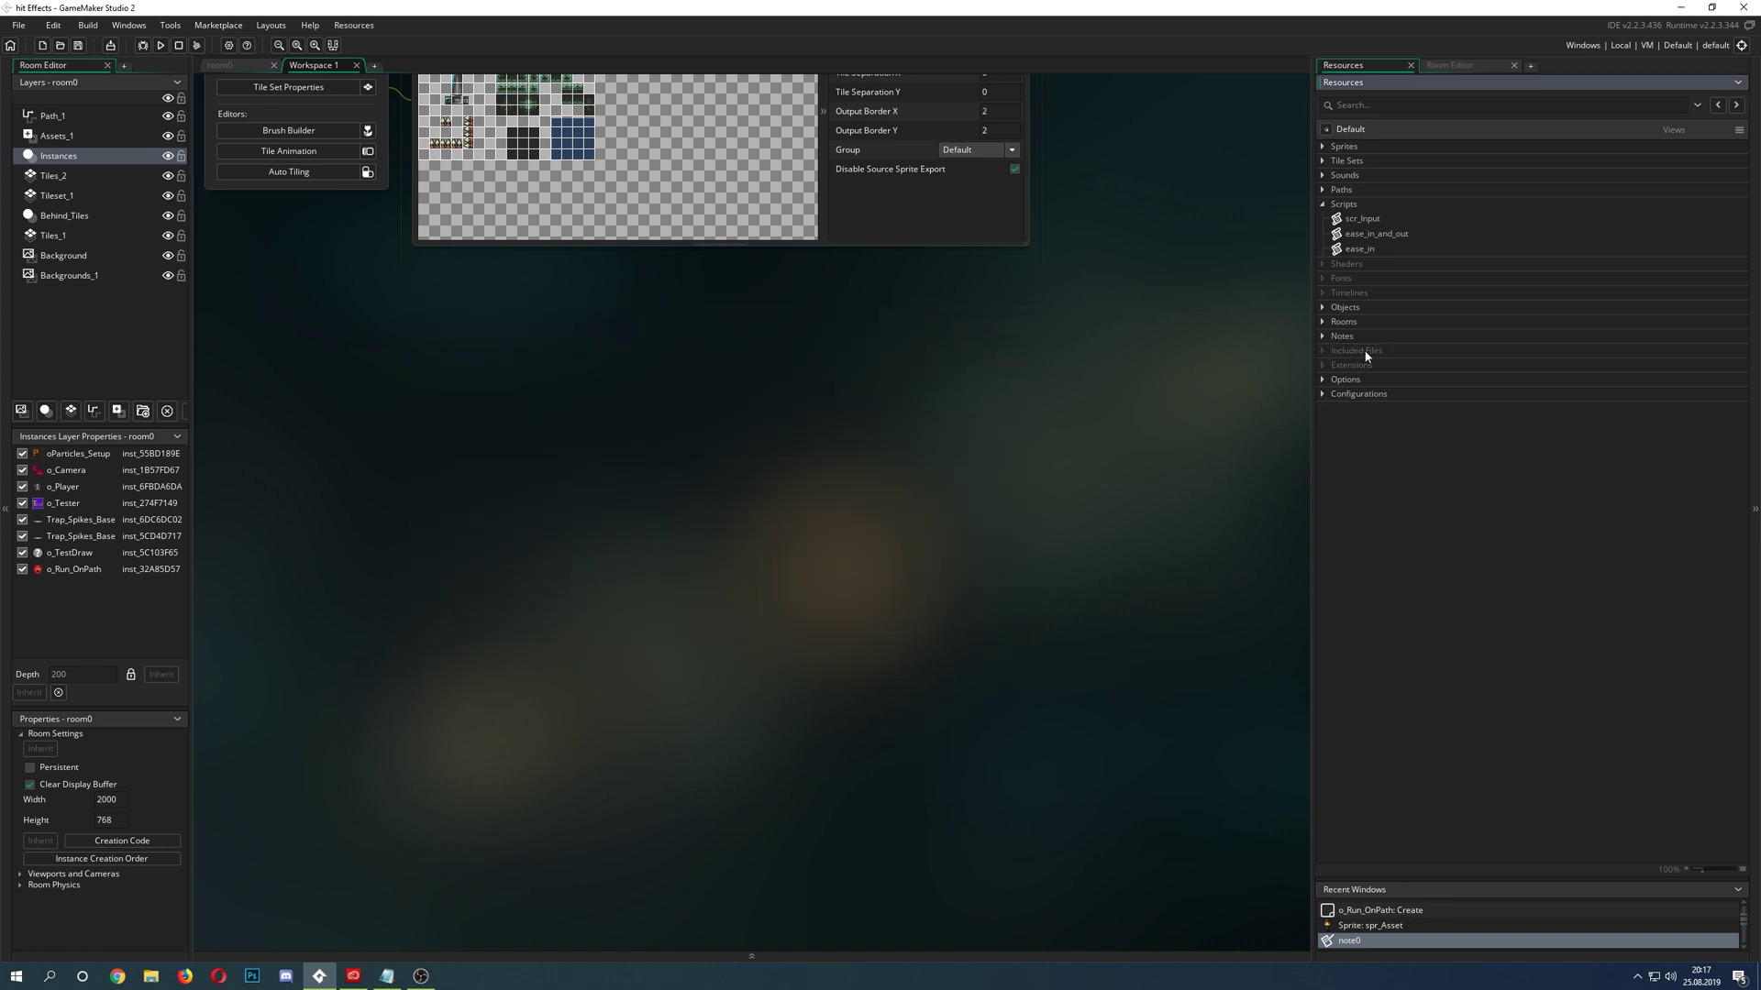
left_click(1365, 352)
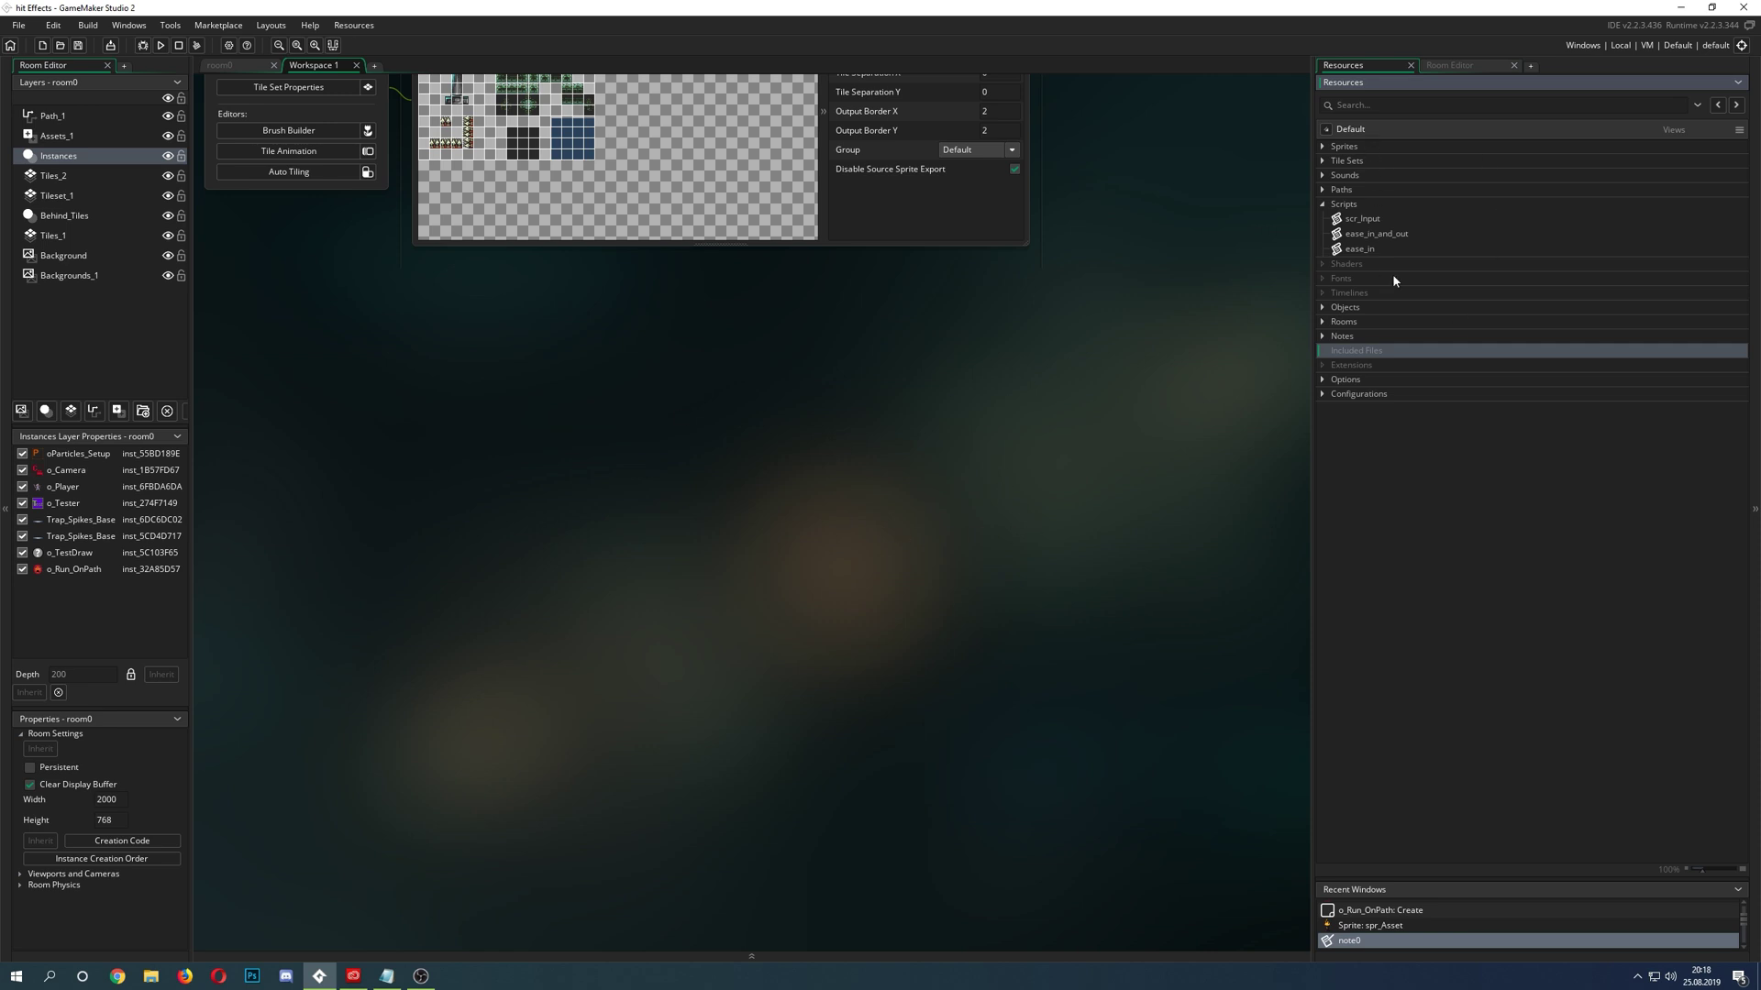
right_click(1369, 352)
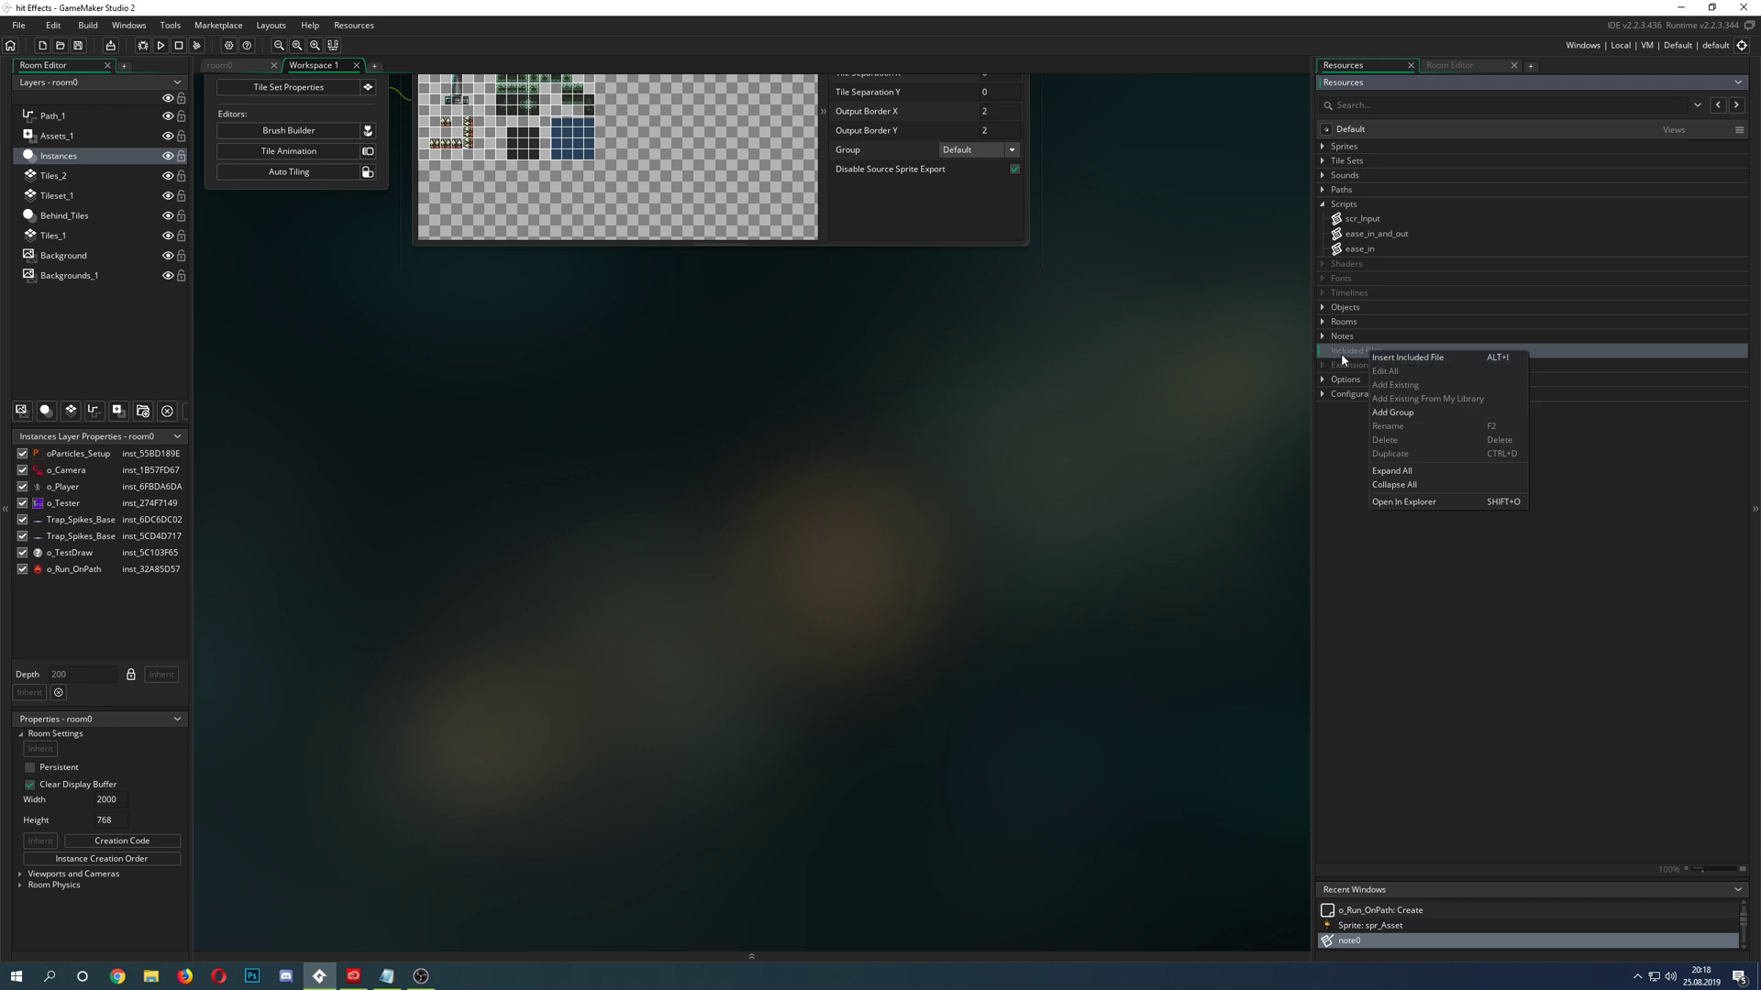
left_click(1119, 420)
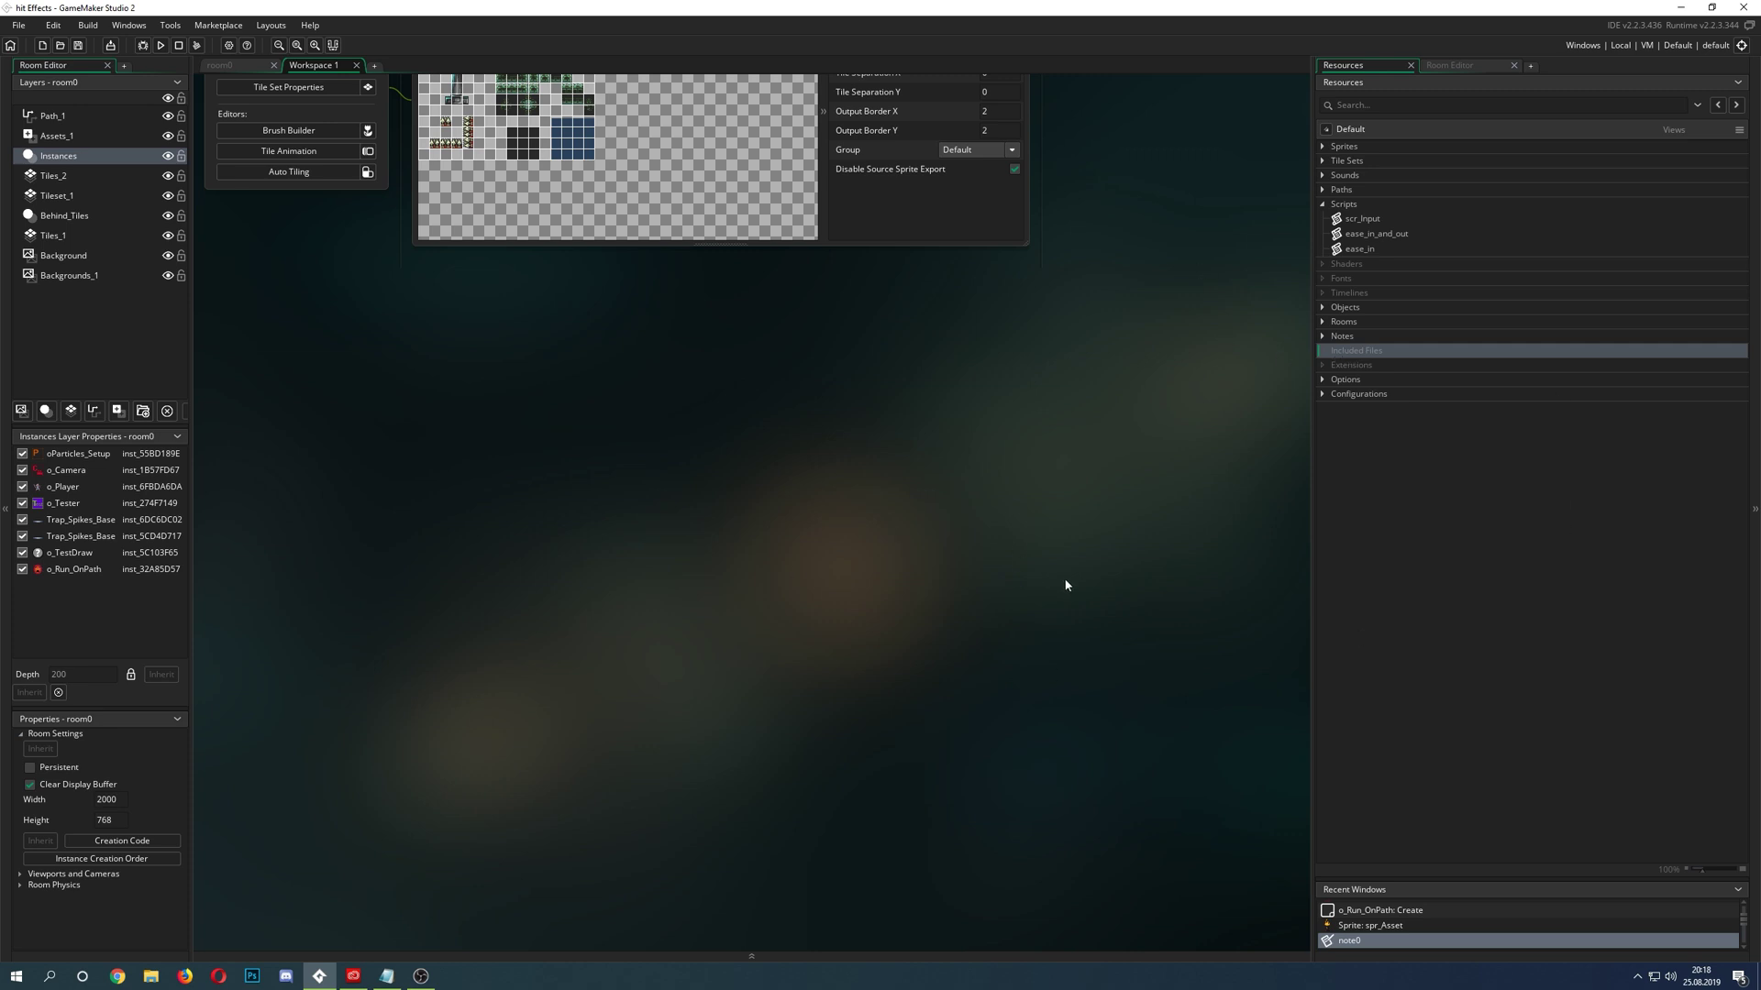
scroll(999, 467, "up", 4)
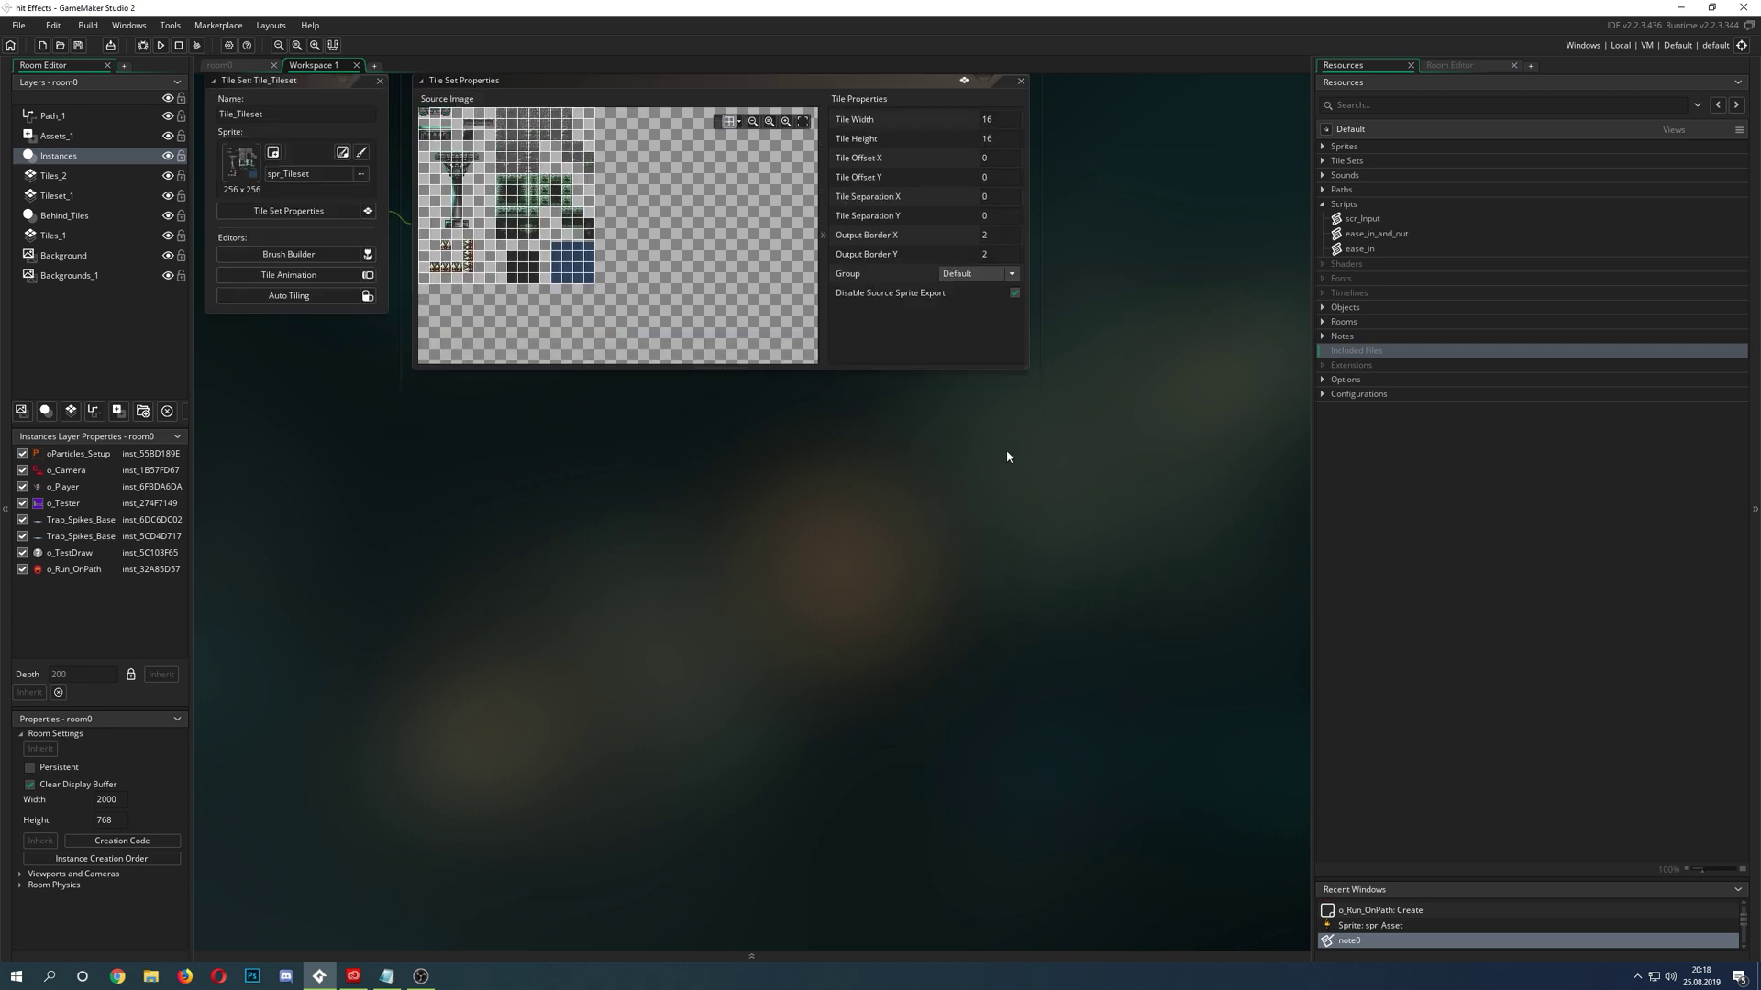
left_click(88, 28)
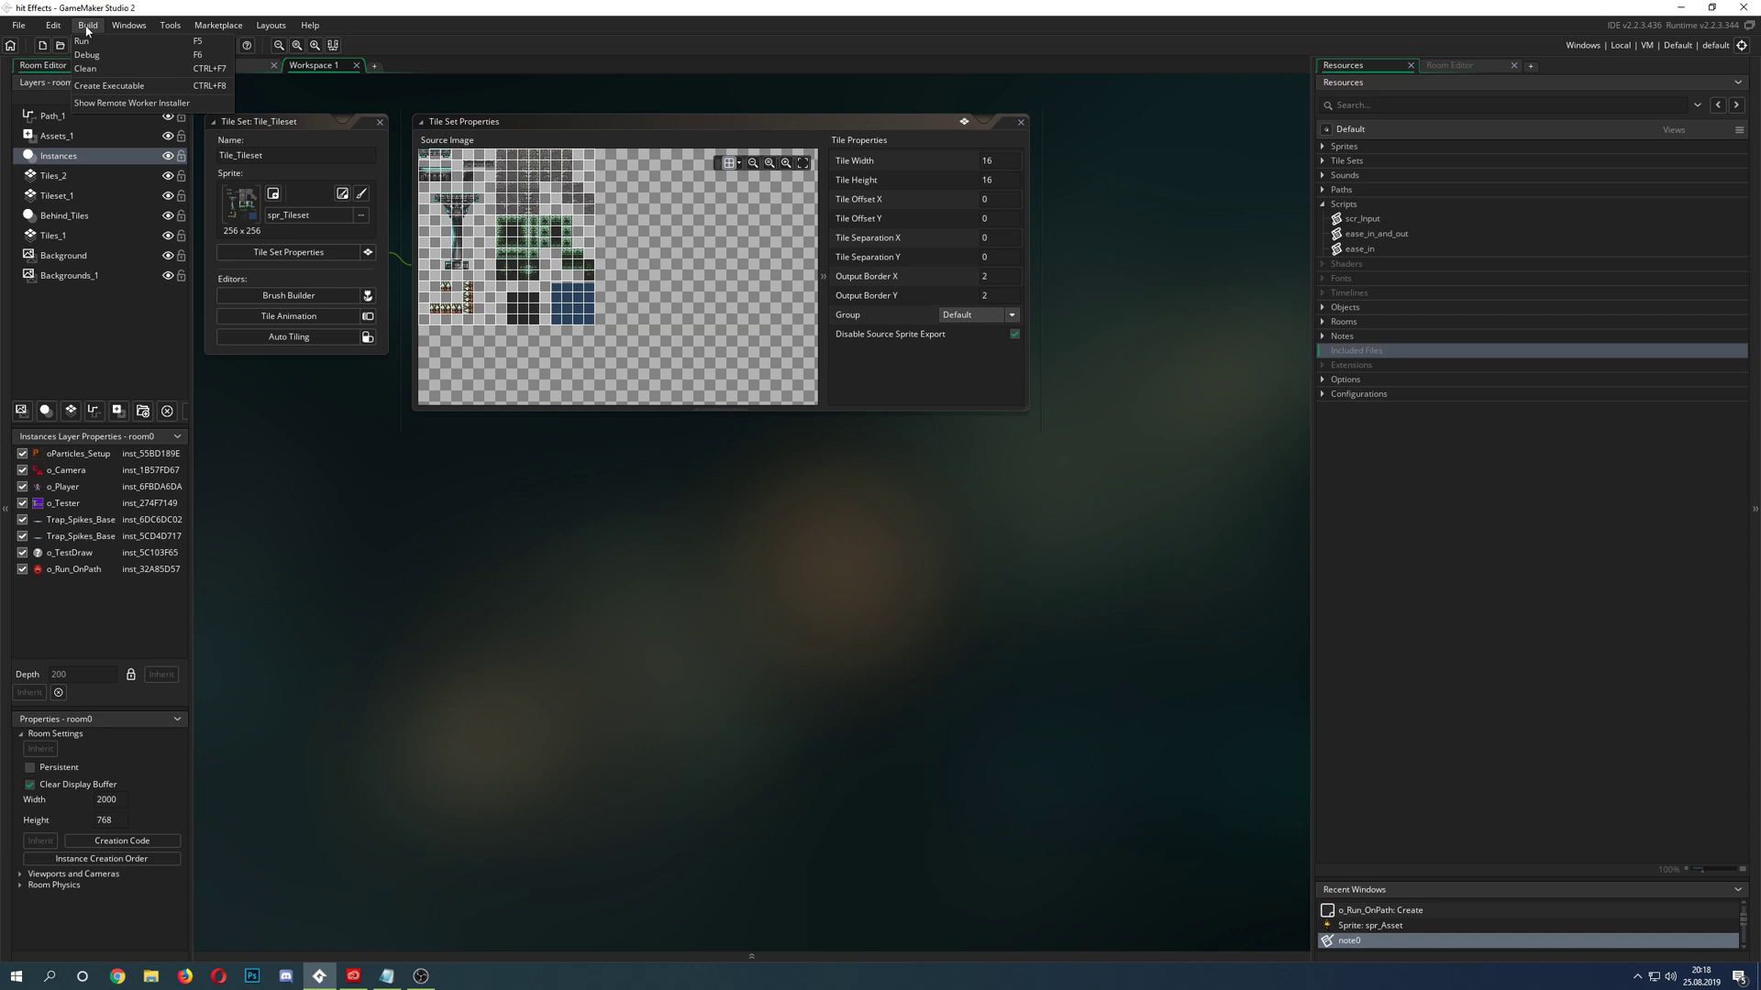
left_click(1201, 426)
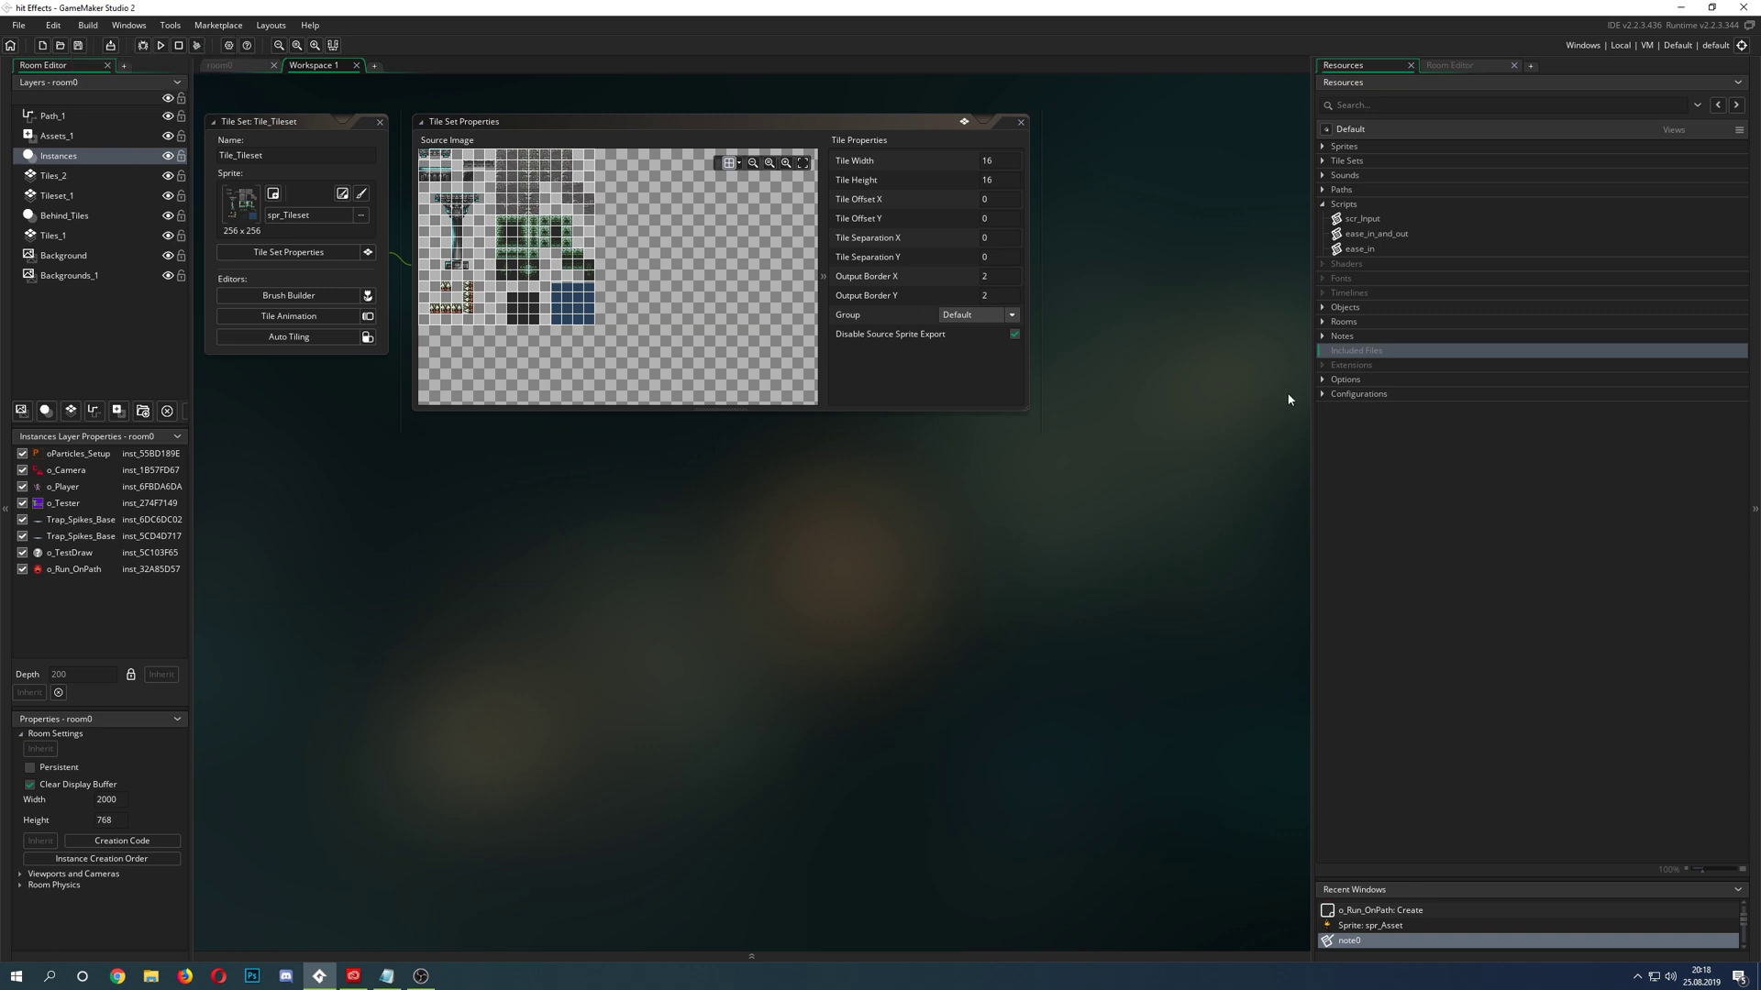
left_click(1351, 366)
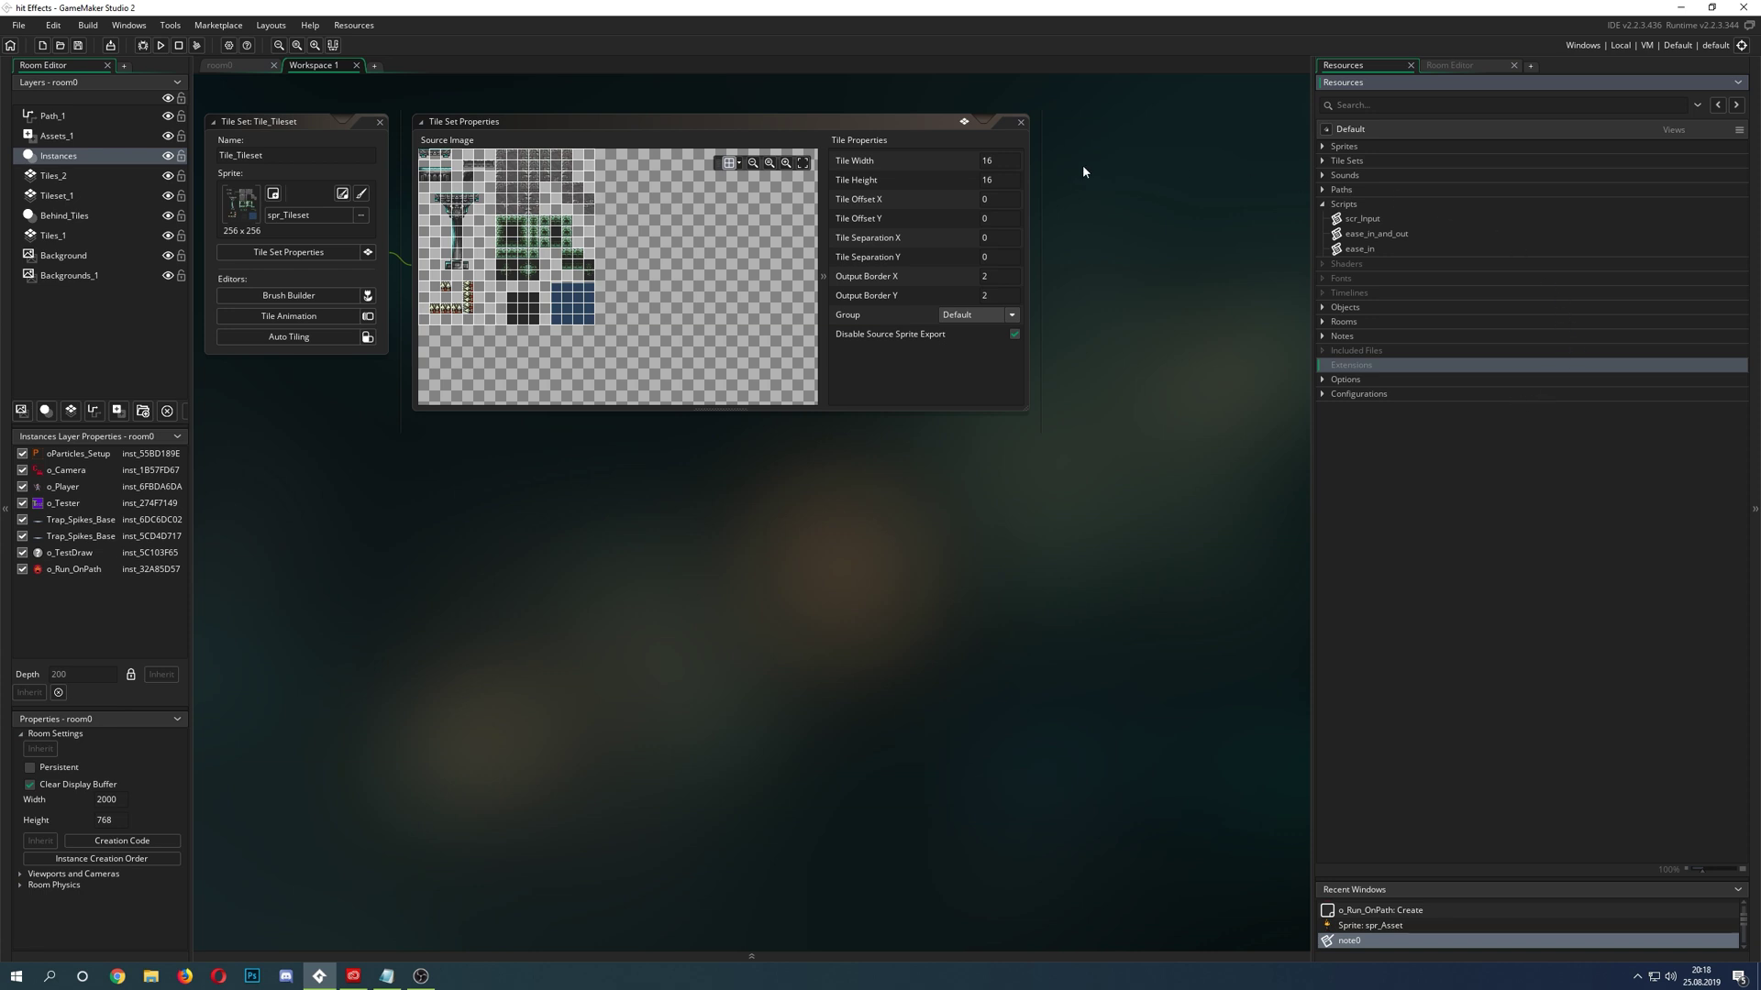
left_click(369, 122)
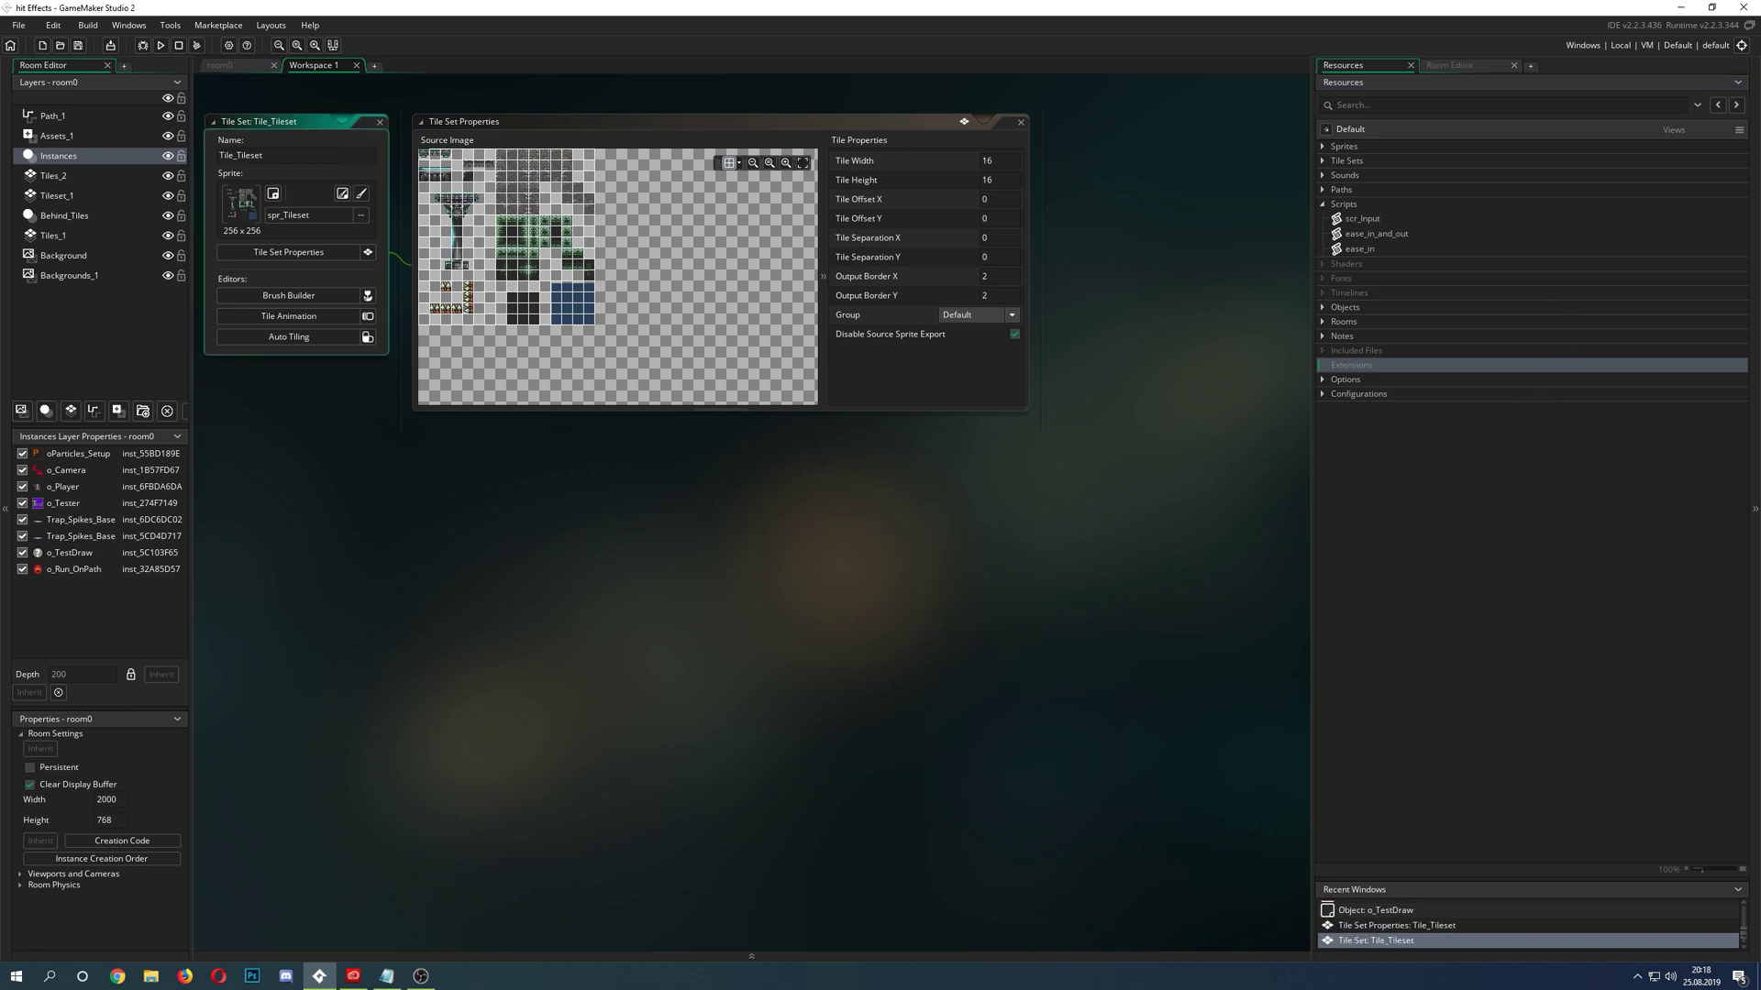
key("alt+Tab")
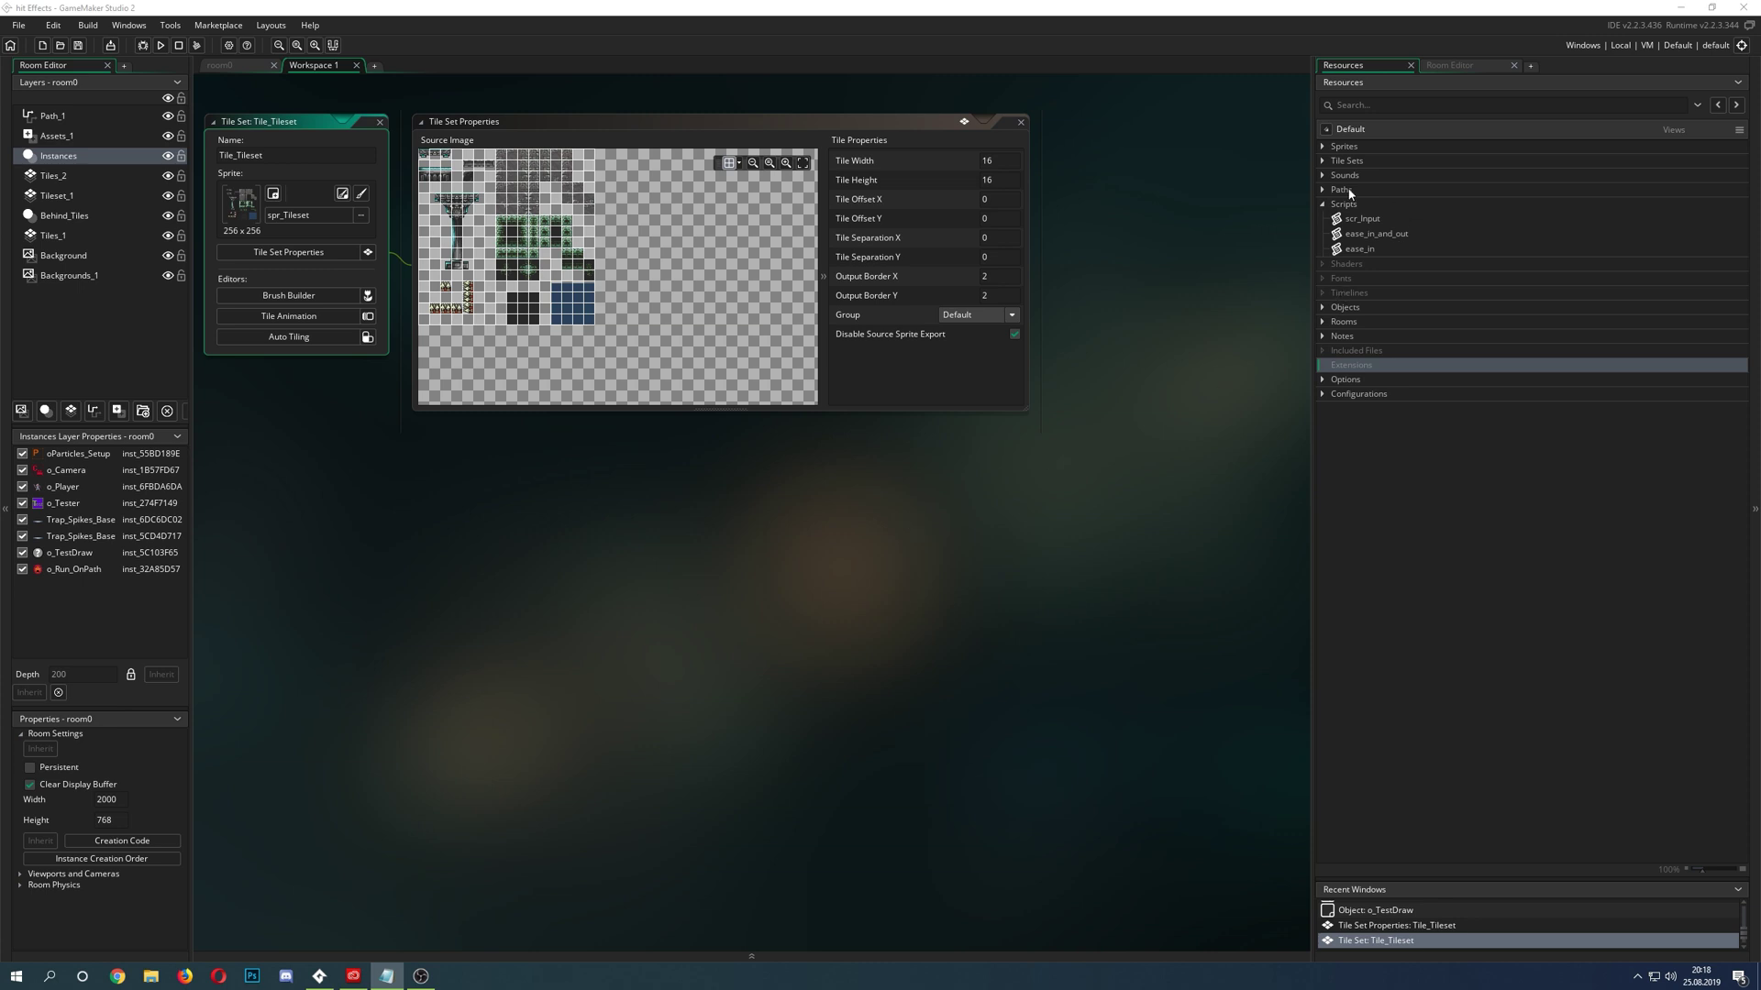
double_click(1368, 146)
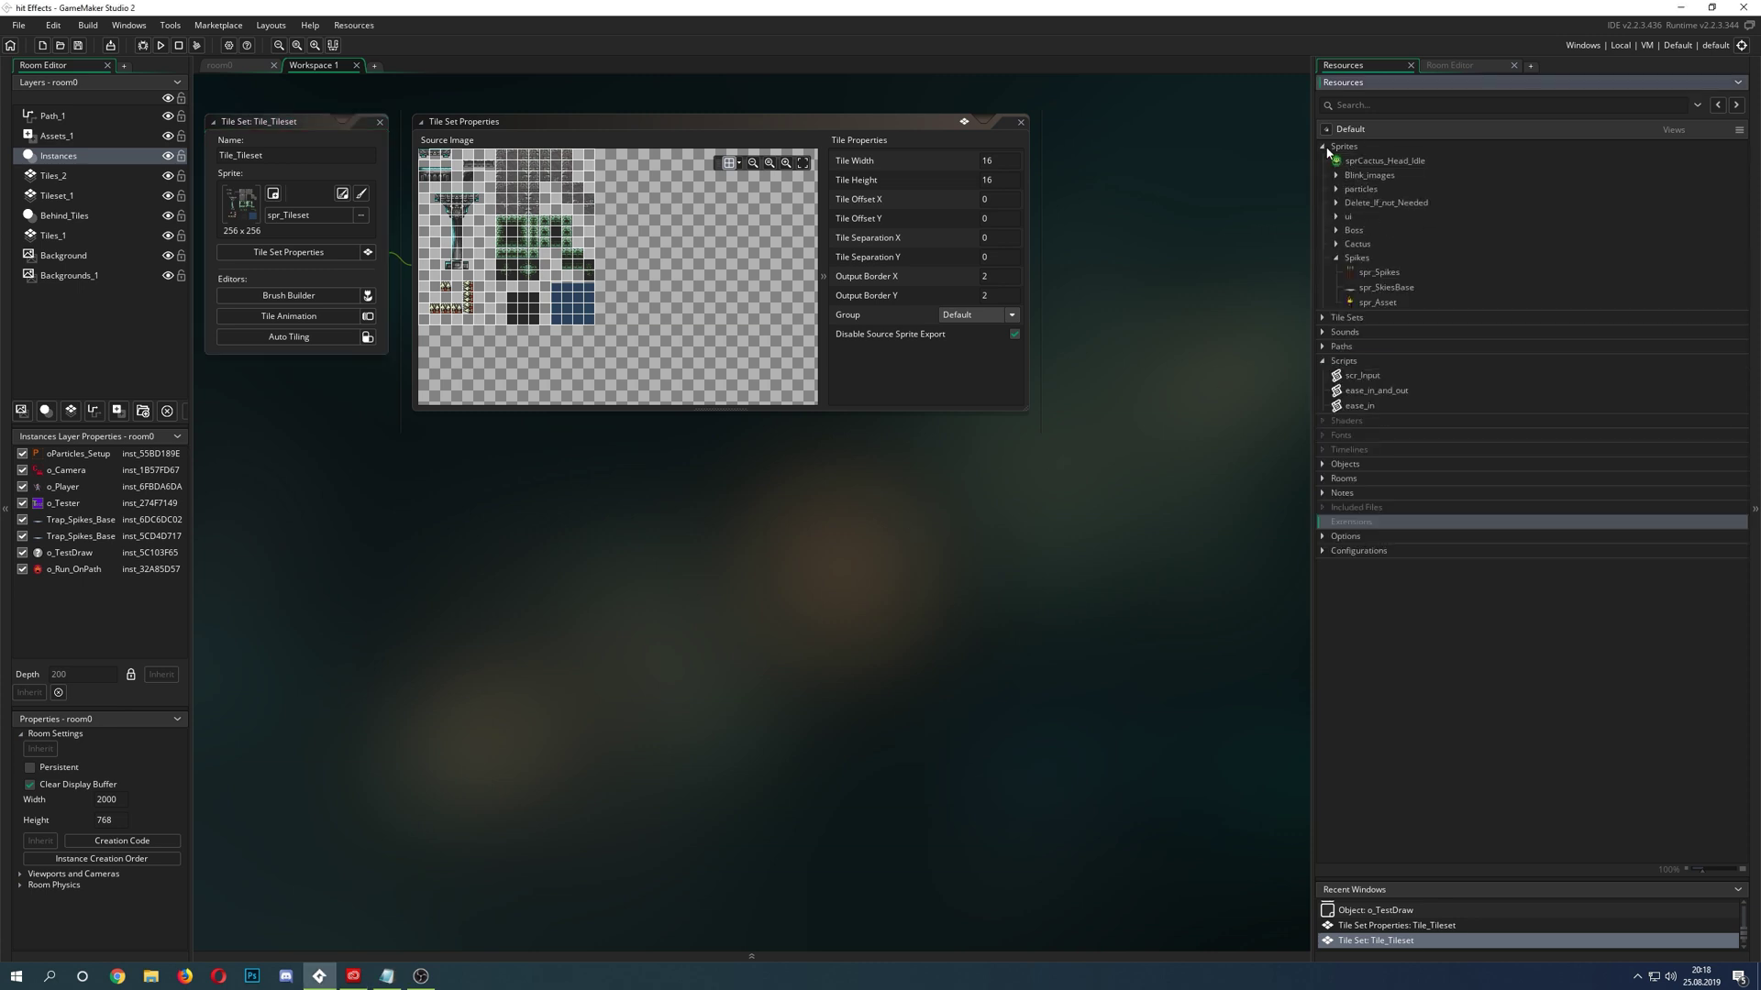
left_click(1327, 148)
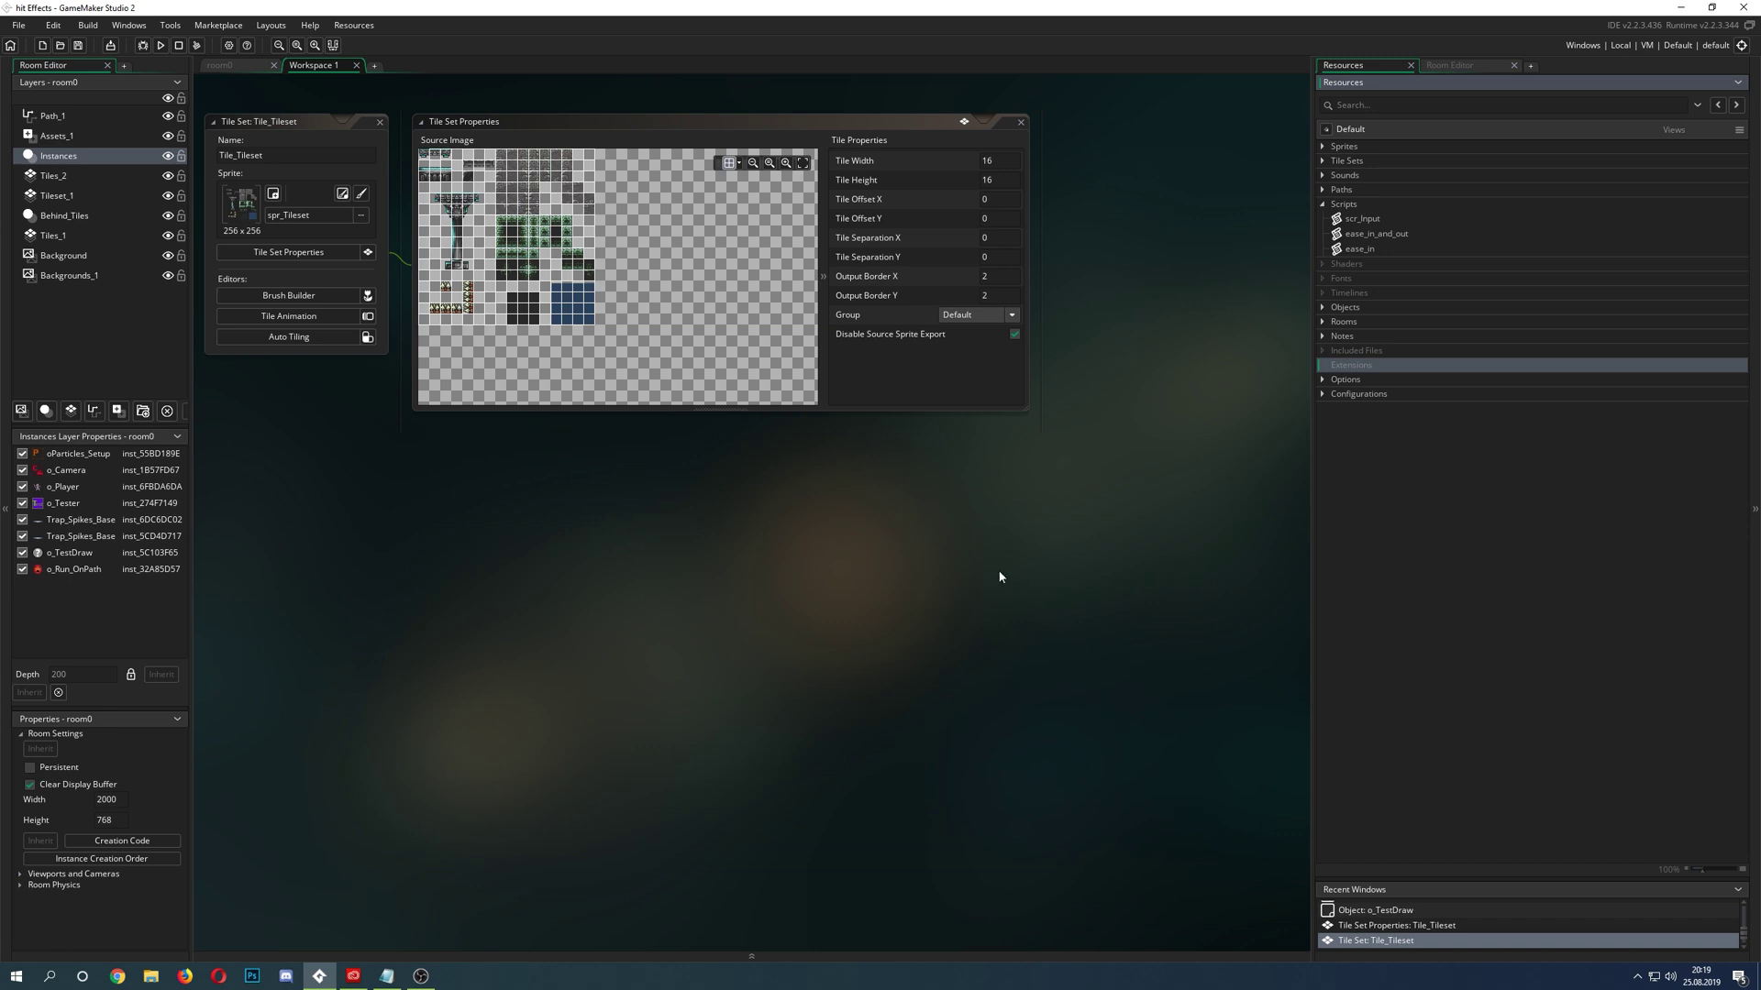
left_click(1324, 379)
- Open the Windows game options, view the Graphics page, then return to General
left_click(1323, 379)
left_click(1324, 380)
double_click(1362, 410)
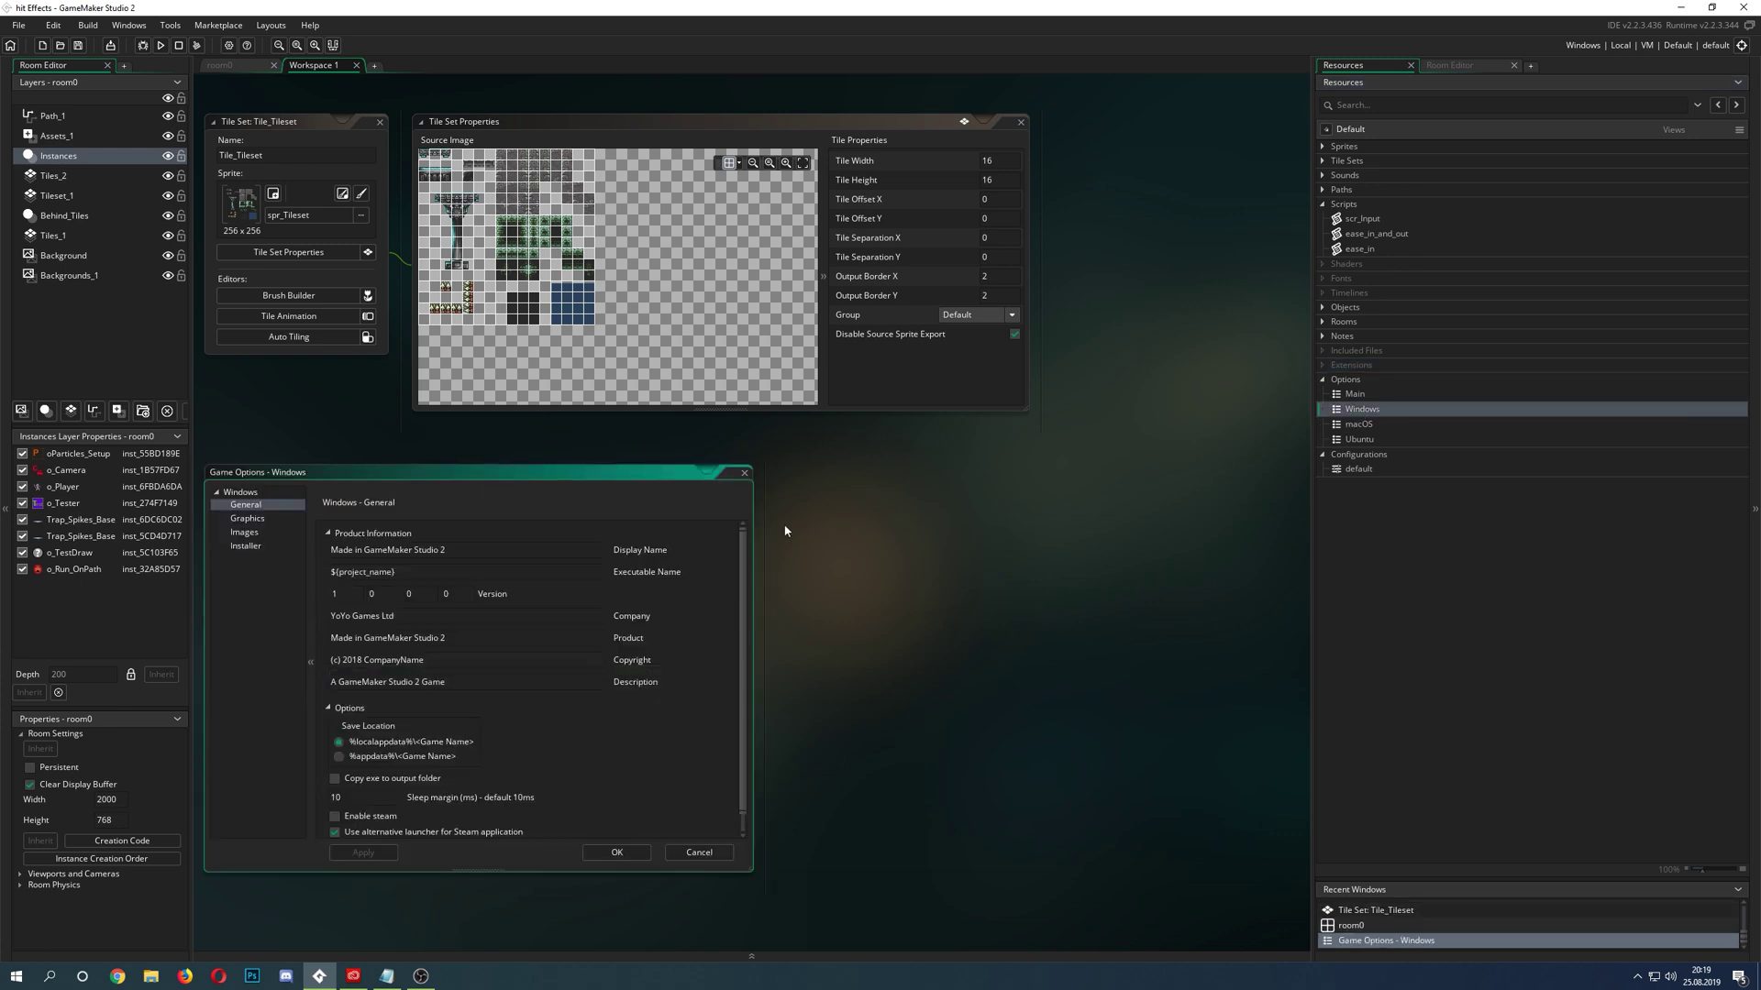
left_click_drag(670, 473, 946, 444)
scroll(789, 697, "down", 1)
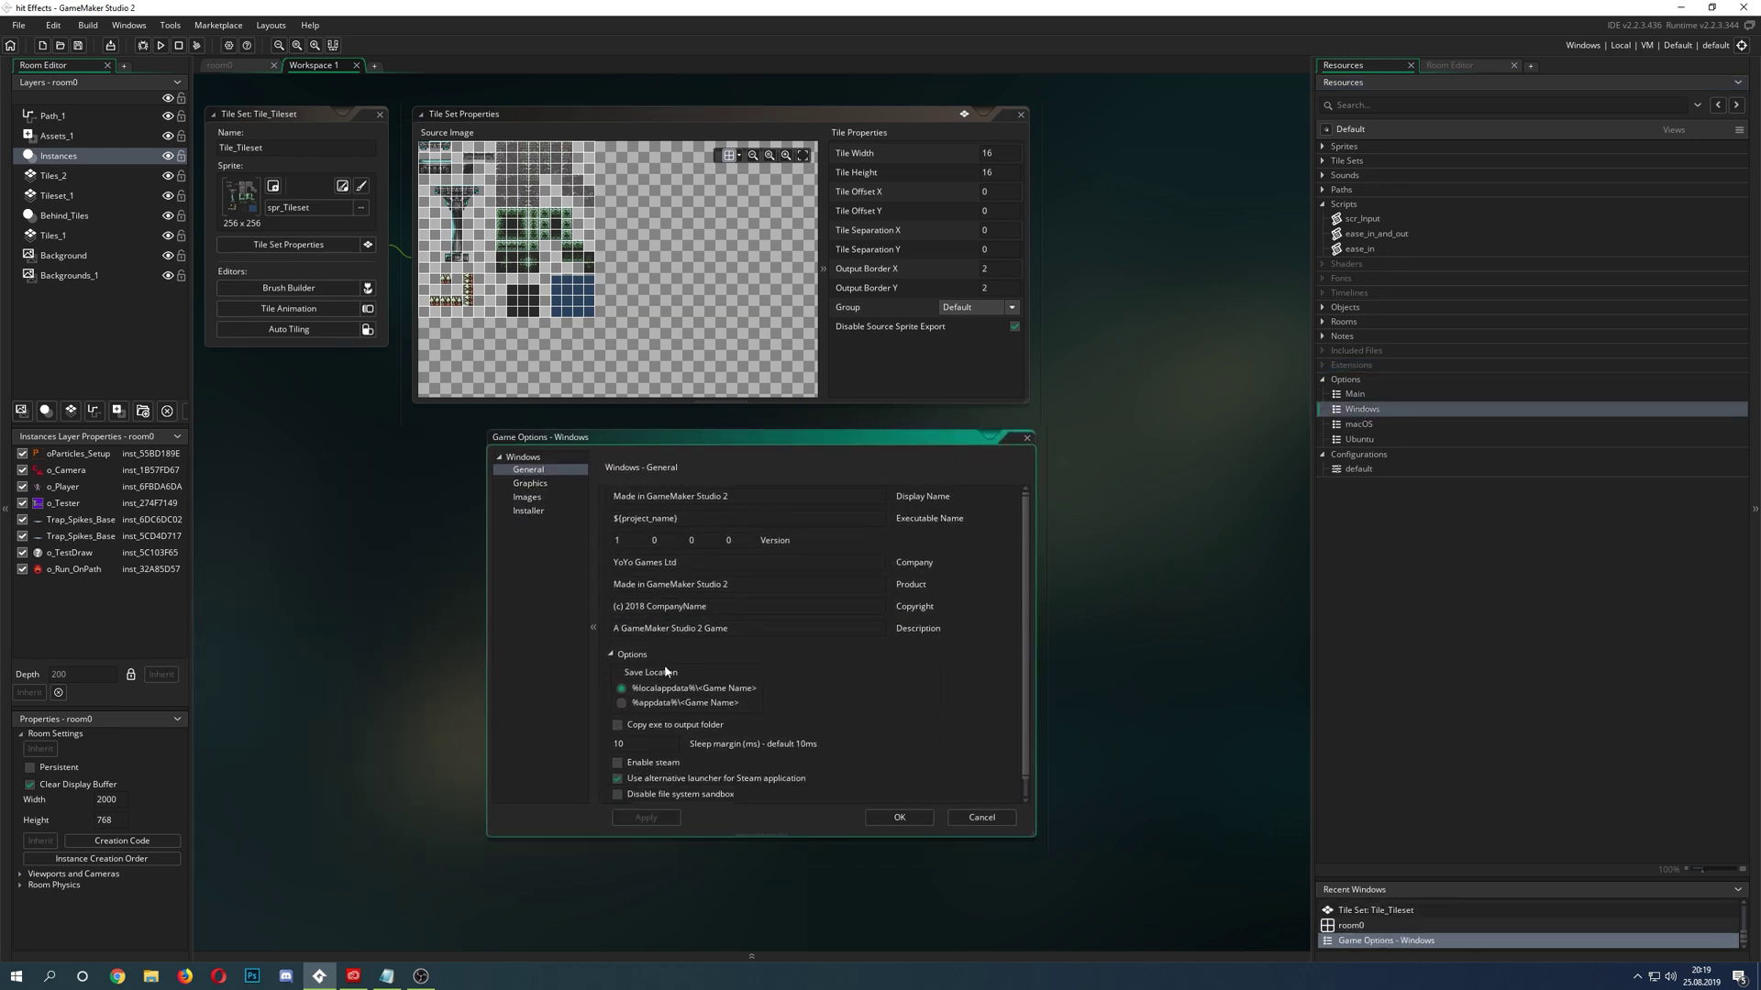
scroll(866, 646, "up", 1)
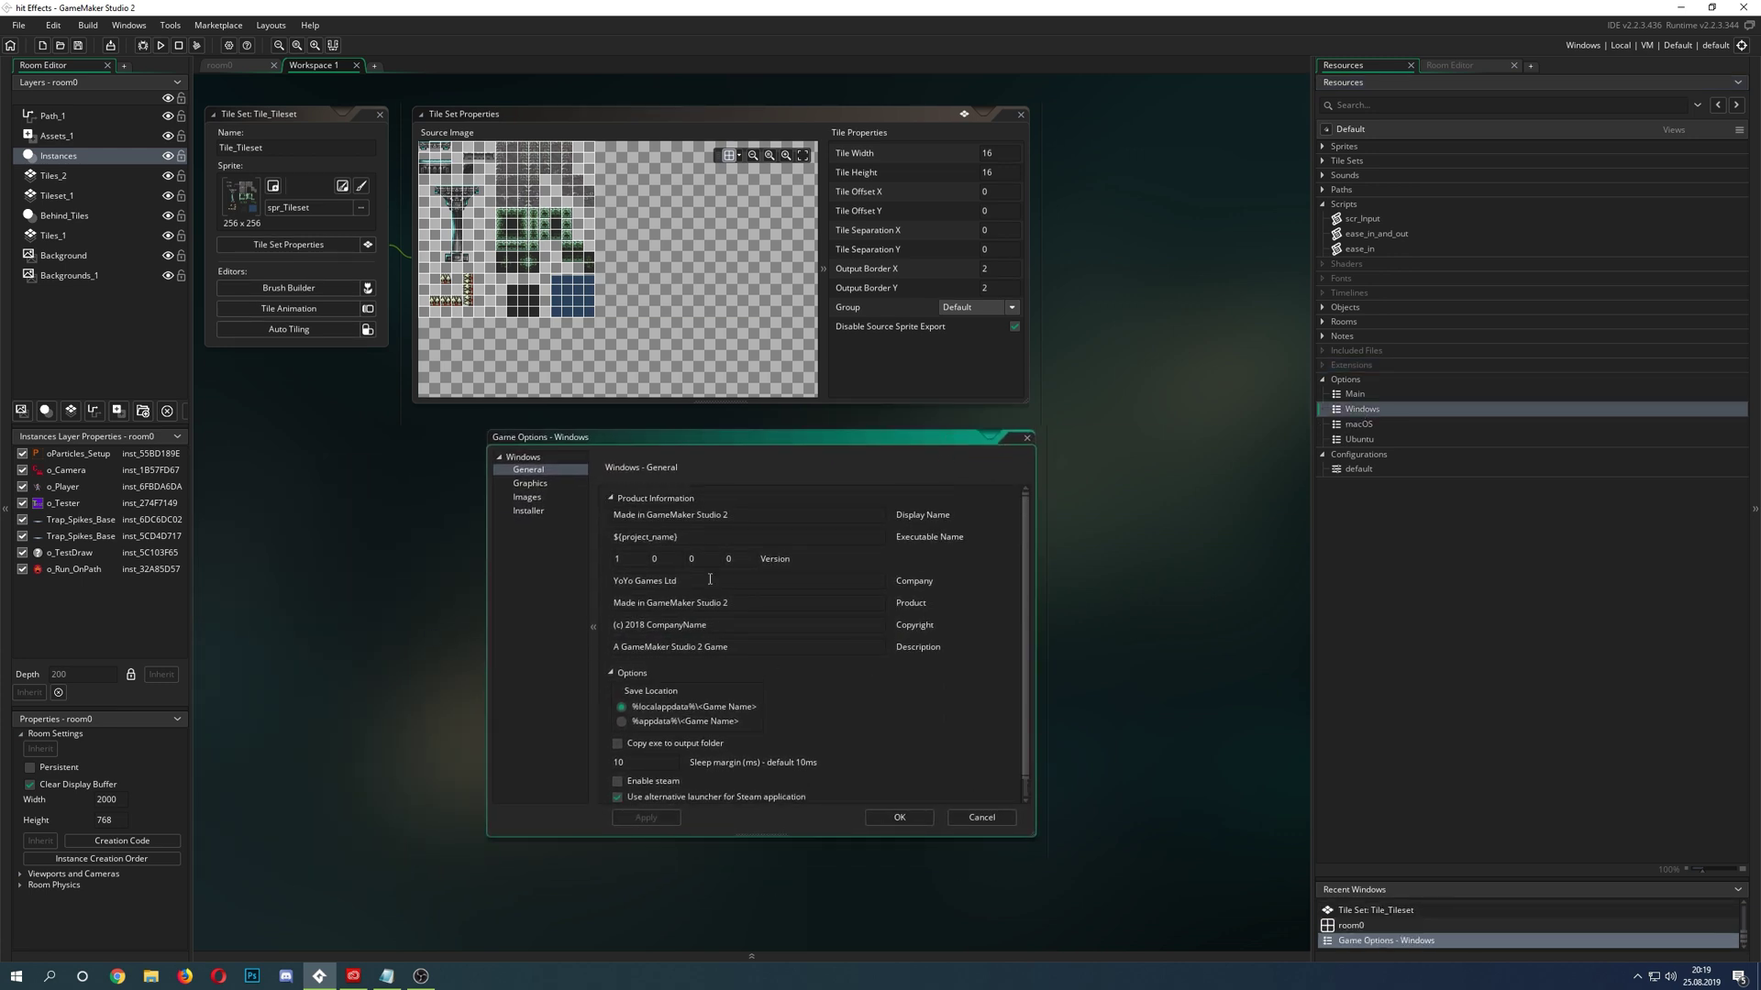
left_click(531, 484)
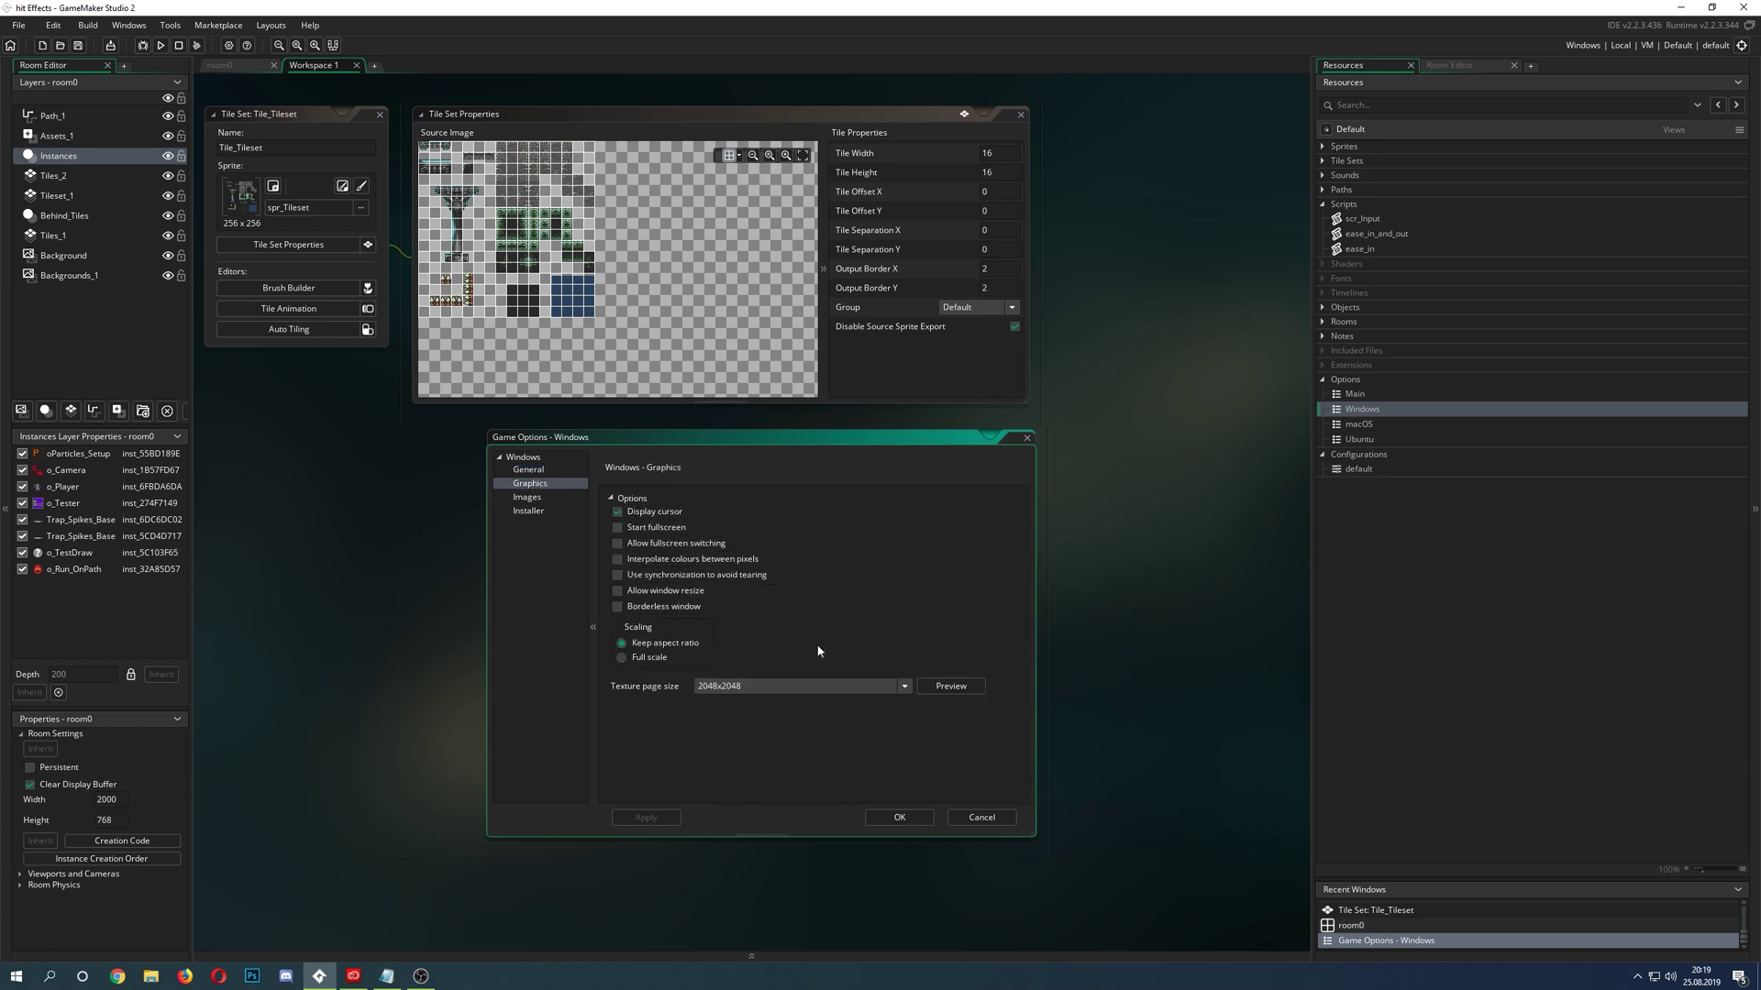
left_click(529, 470)
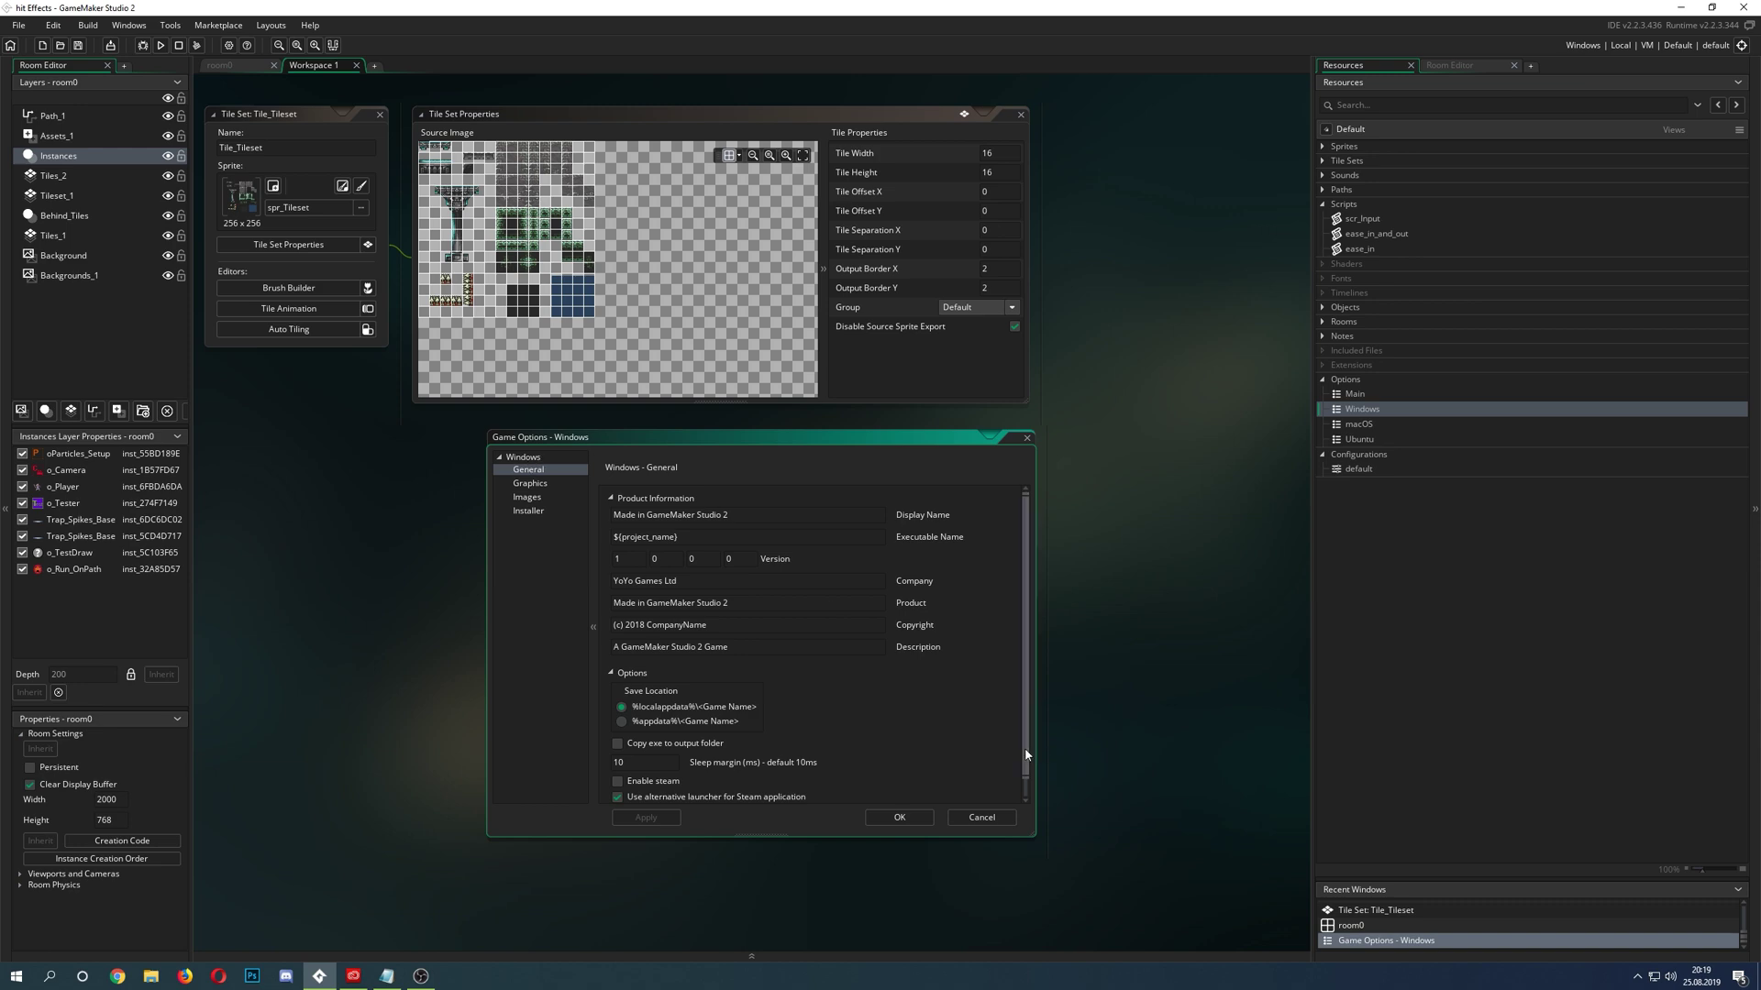
- Cancel the Windows Game Options dialog without applying any changes
left_click(980, 818)
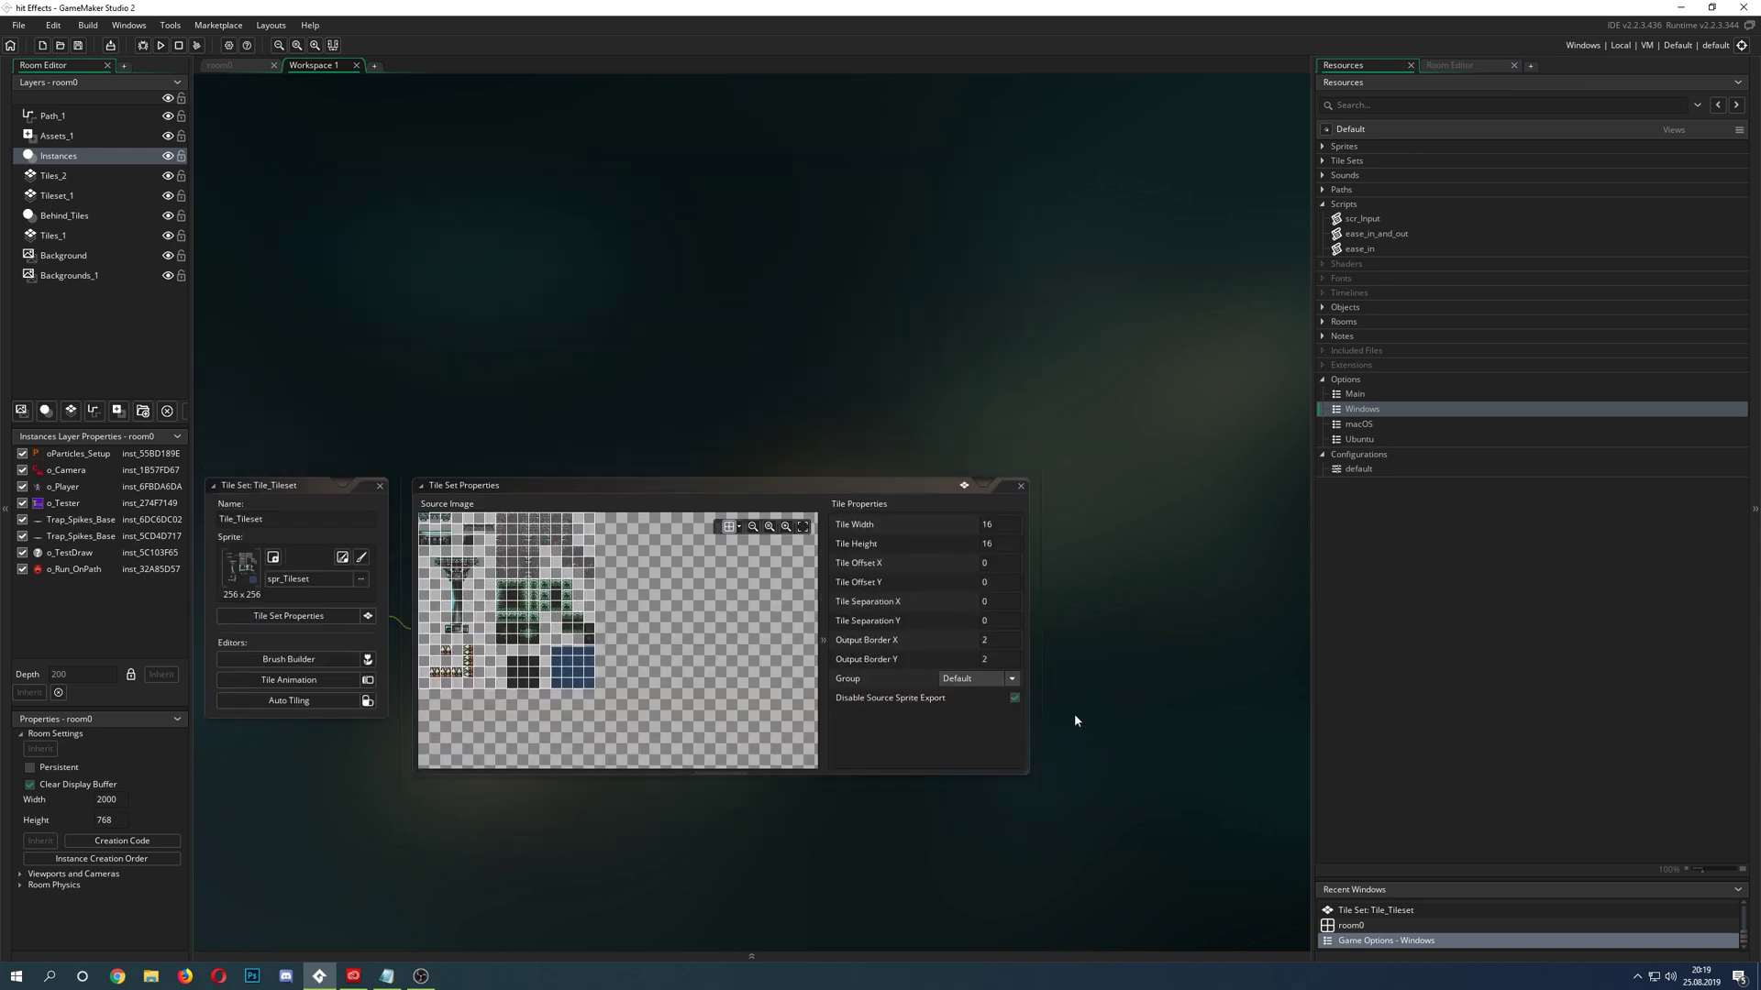